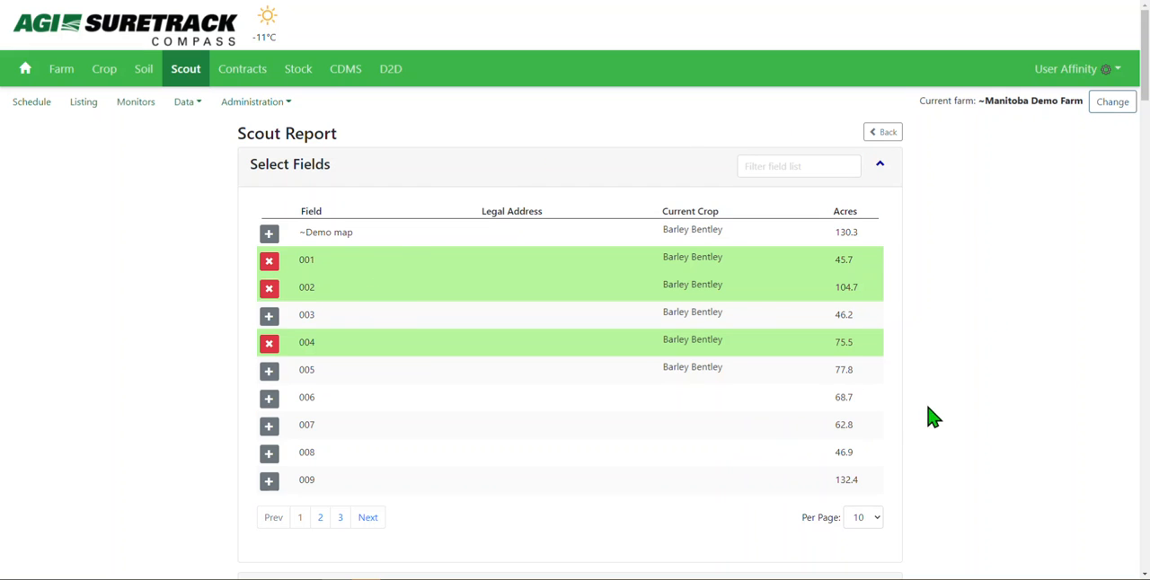
- Collapse the Select Fields and Selected Fields sections of the scout report
left_click(881, 171)
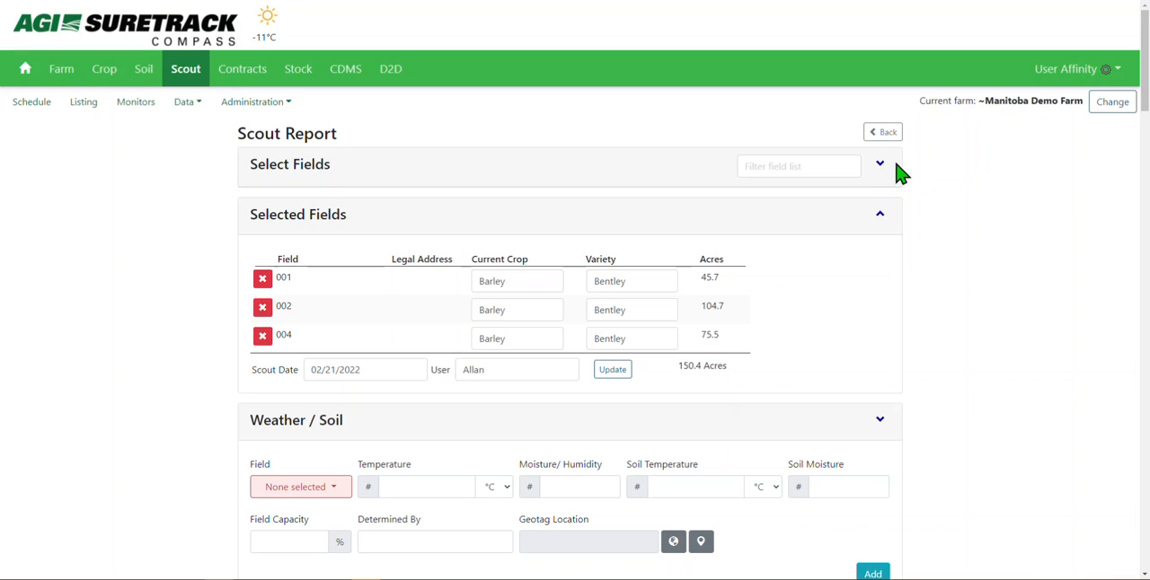
left_click(881, 215)
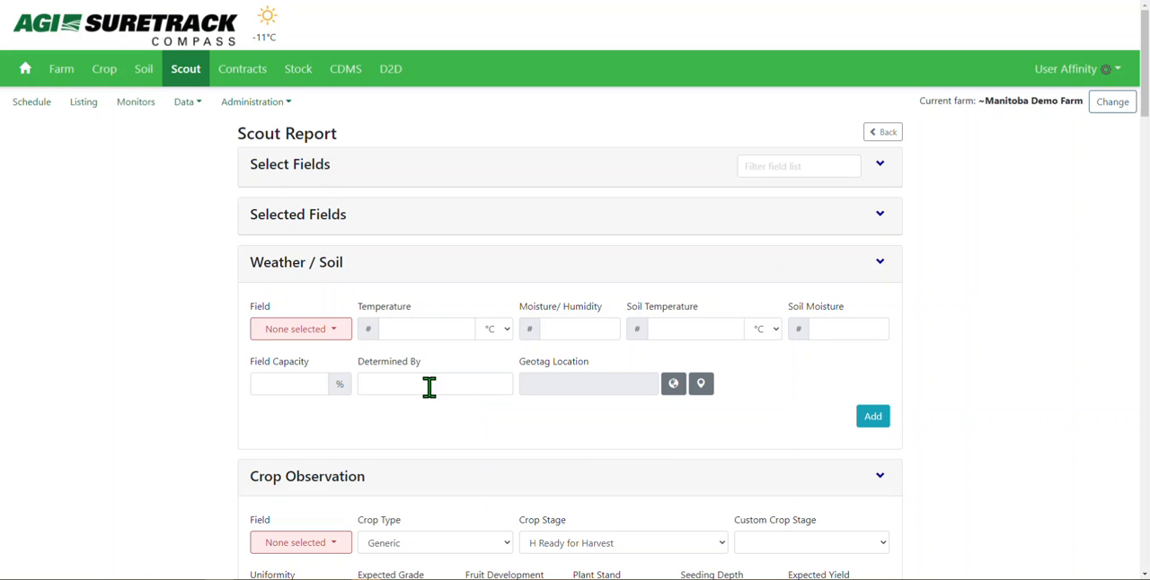
left_click(338, 342)
left_click(339, 342)
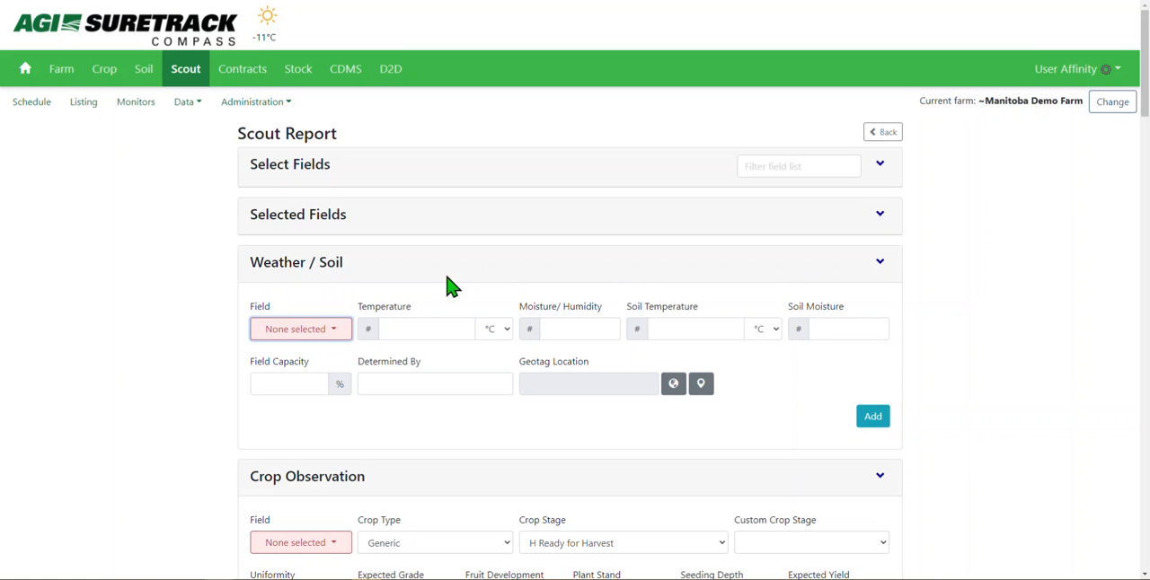
- Select all fields, 001, 002 and 004, for the Weather / Soil observation
left_click(328, 339)
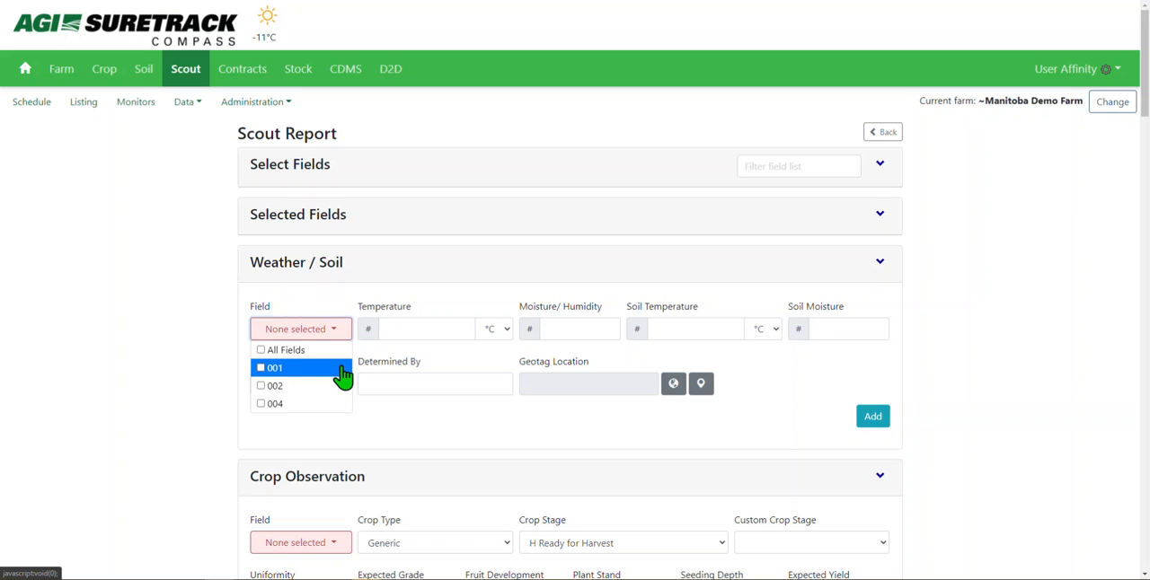
left_click(339, 369)
left_click(319, 403)
left_click(322, 400)
left_click(261, 356)
left_click(261, 355)
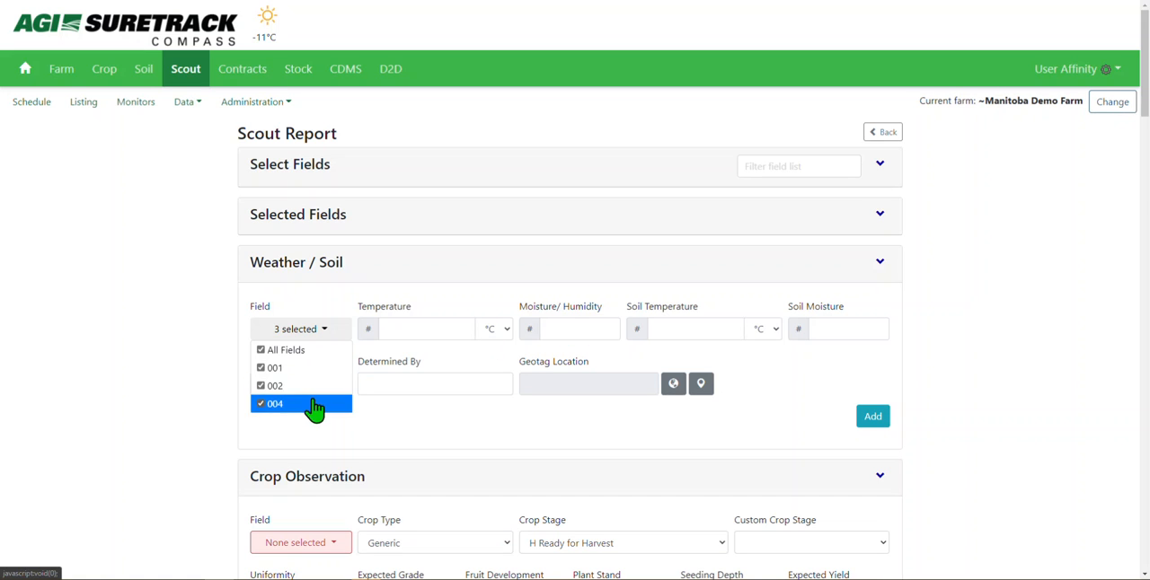
- Enter a soil temperature of 10 °C, a temperature of 18 °C and a moisture/humidity of 22
left_click(409, 331)
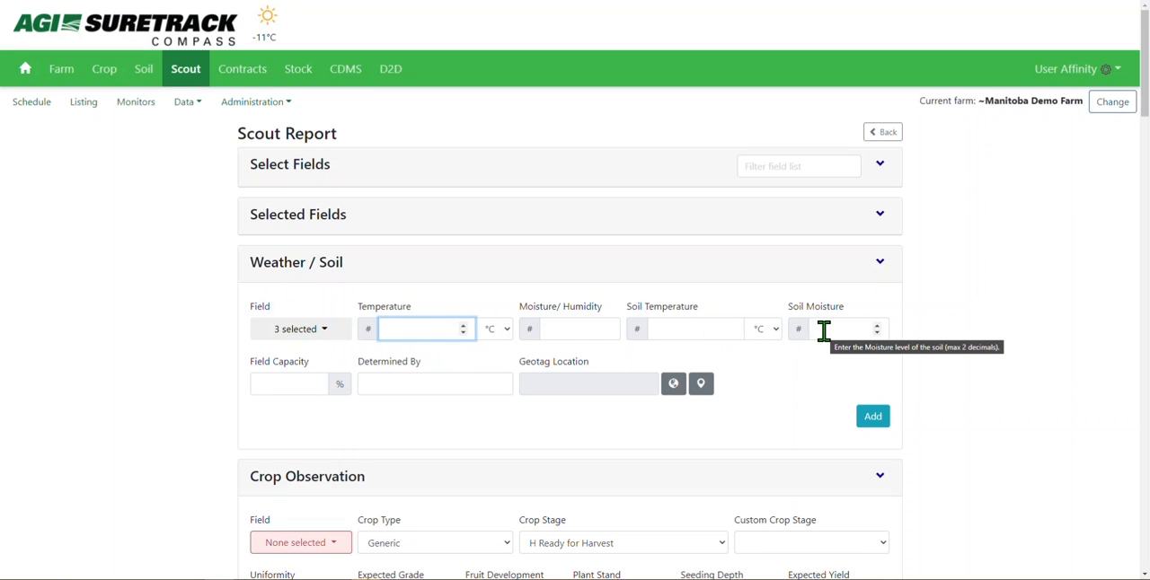
left_click(686, 334)
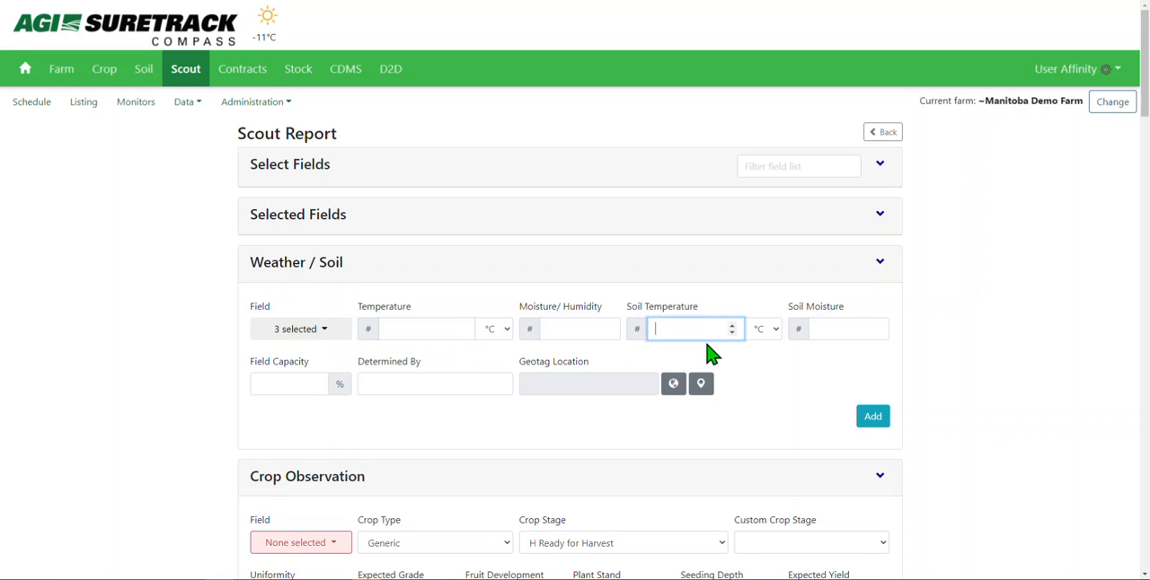
type("10")
left_click(757, 400)
left_click(422, 329)
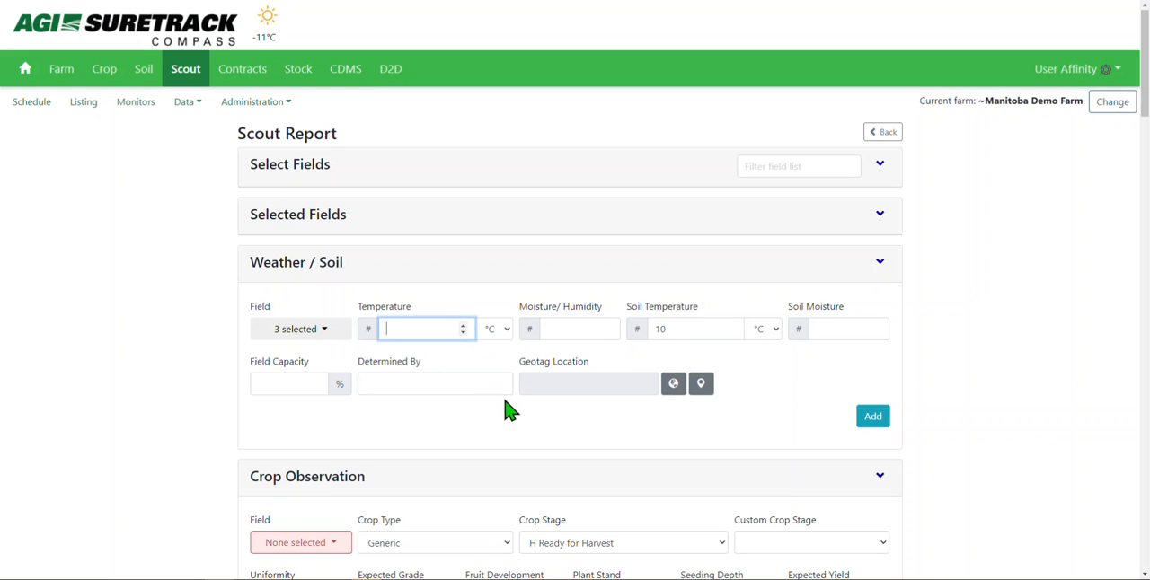
type("18")
key("Tab")
key("Tab")
type("22")
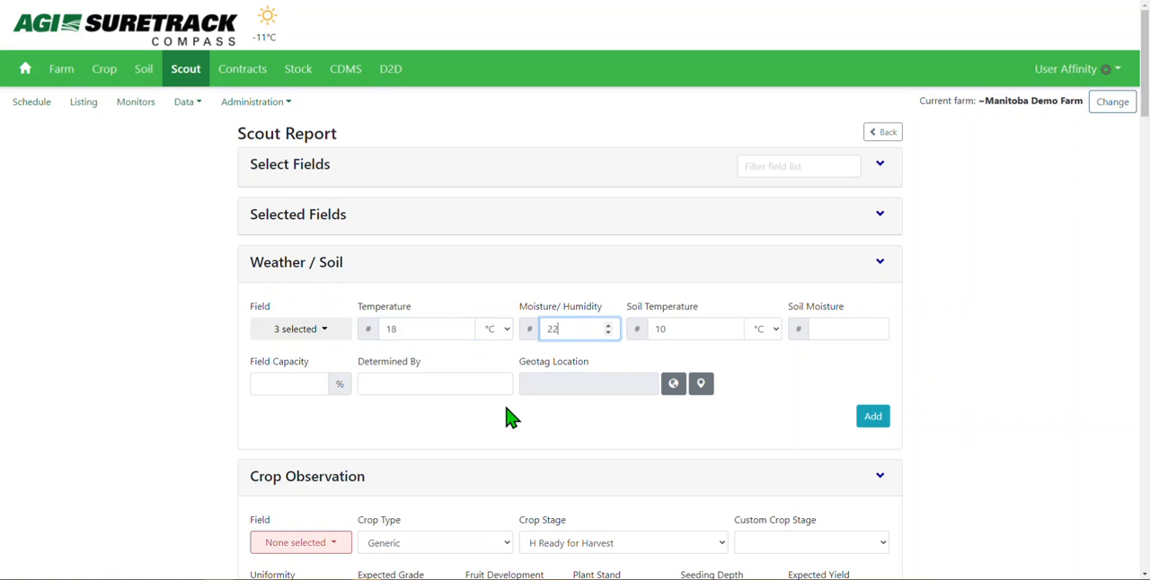
- Set the soil moisture to 25 and the field capacity to 99 %
key("Tab")
key("Tab")
key("Tab")
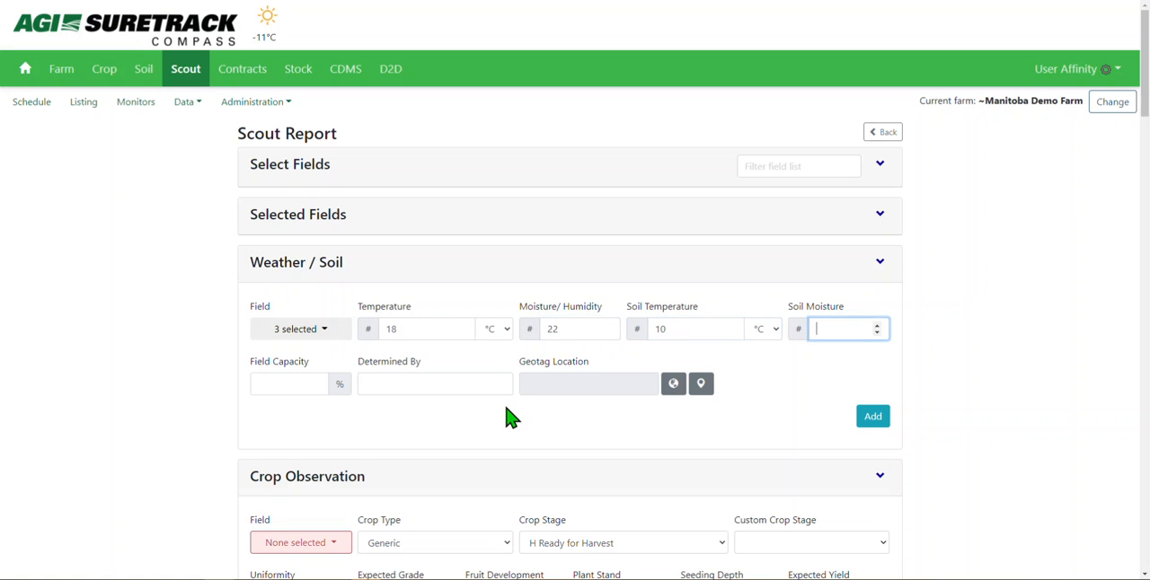
type("25")
key("Tab")
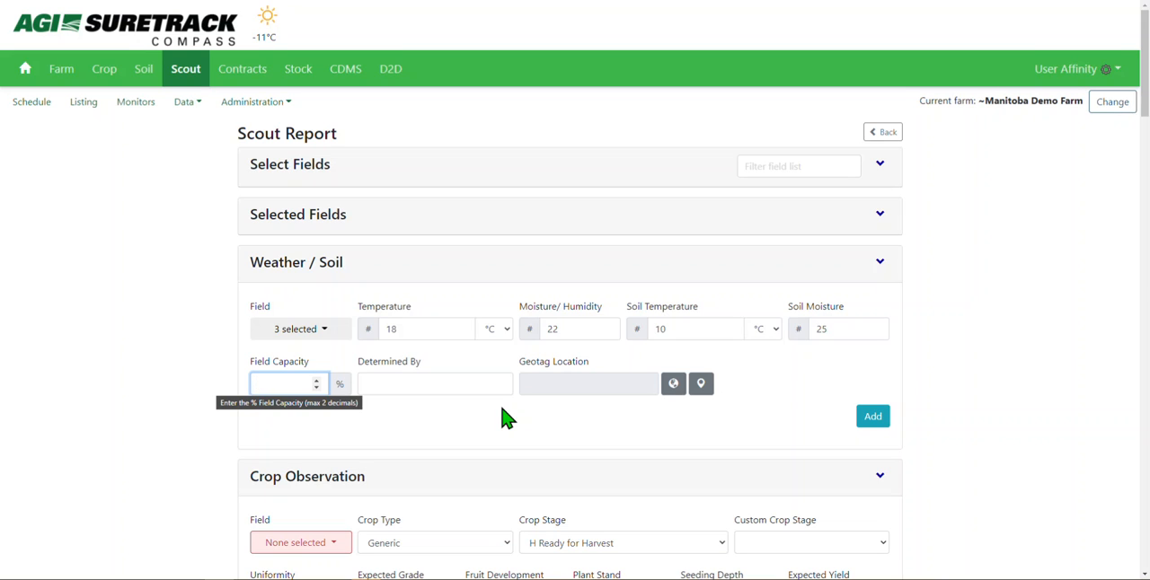
type("99")
key("Tab")
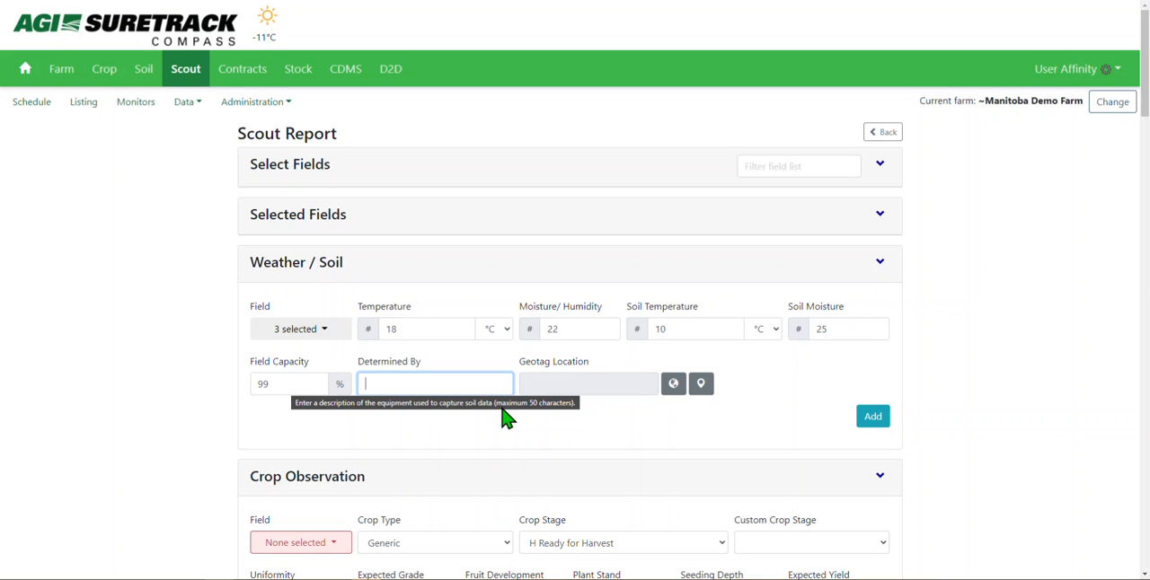
- Record "Davis Soil probe" as the equipment the soil data was determined by
type("Dav")
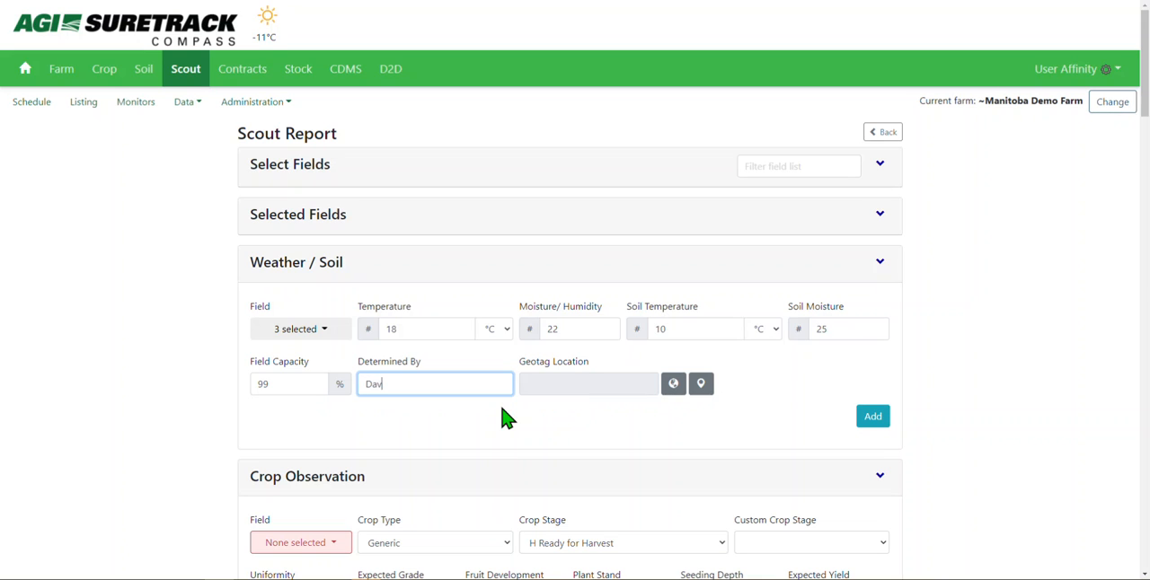
type("is Soil probe")
- Populate the Weather / Soil geotag location with the current position
left_click(524, 378)
left_click_drag(523, 377, 596, 380)
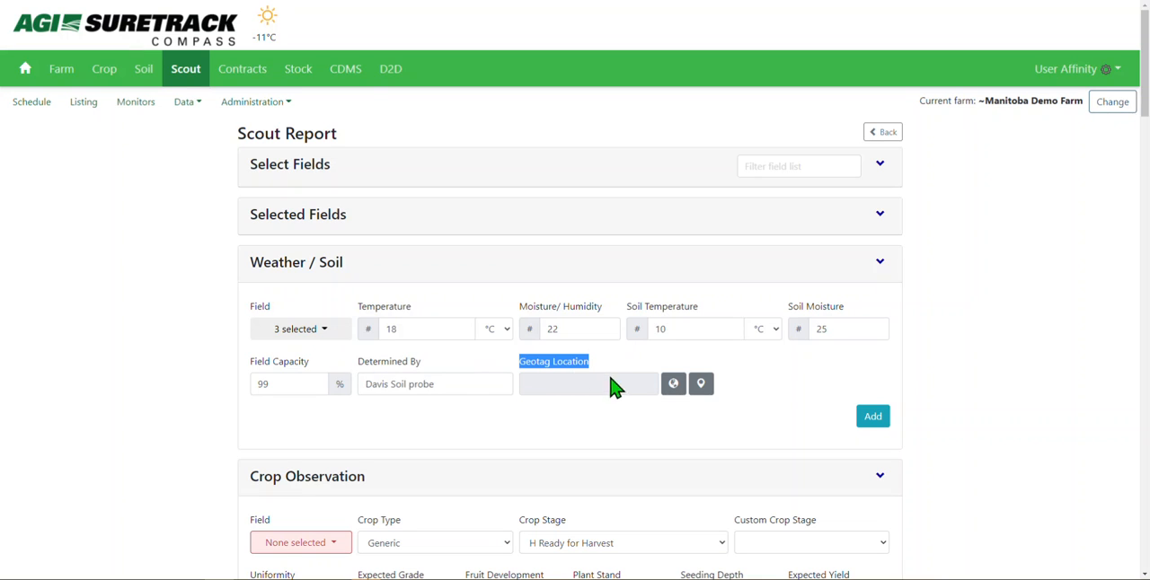
left_click(672, 386)
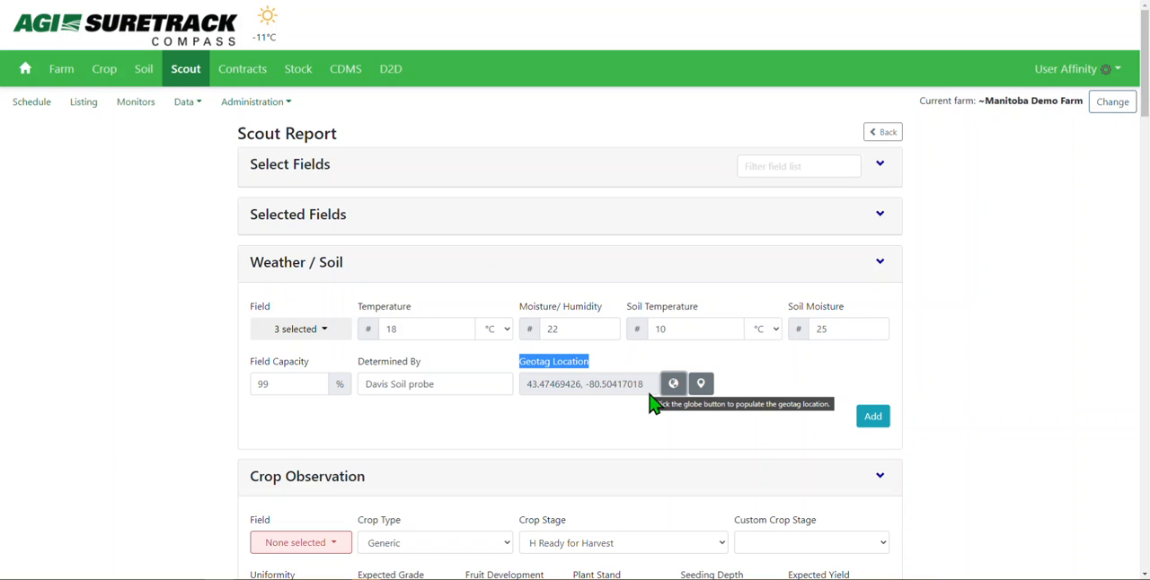
- Geotag the observation inside the southern magenta field on the map and add the Weather / Soil records
left_click(701, 386)
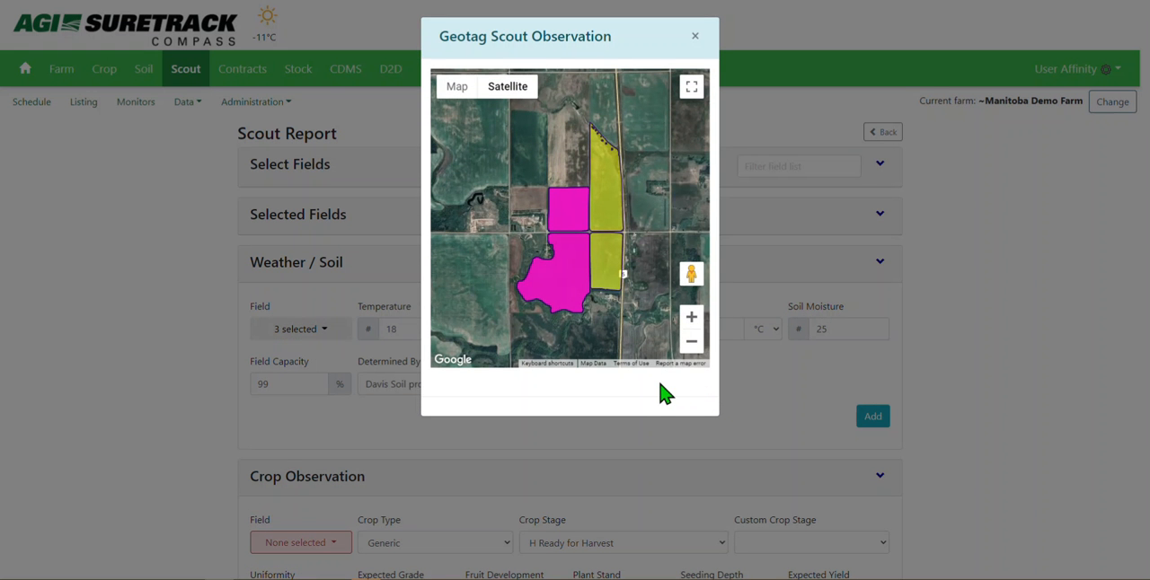
left_click(572, 278)
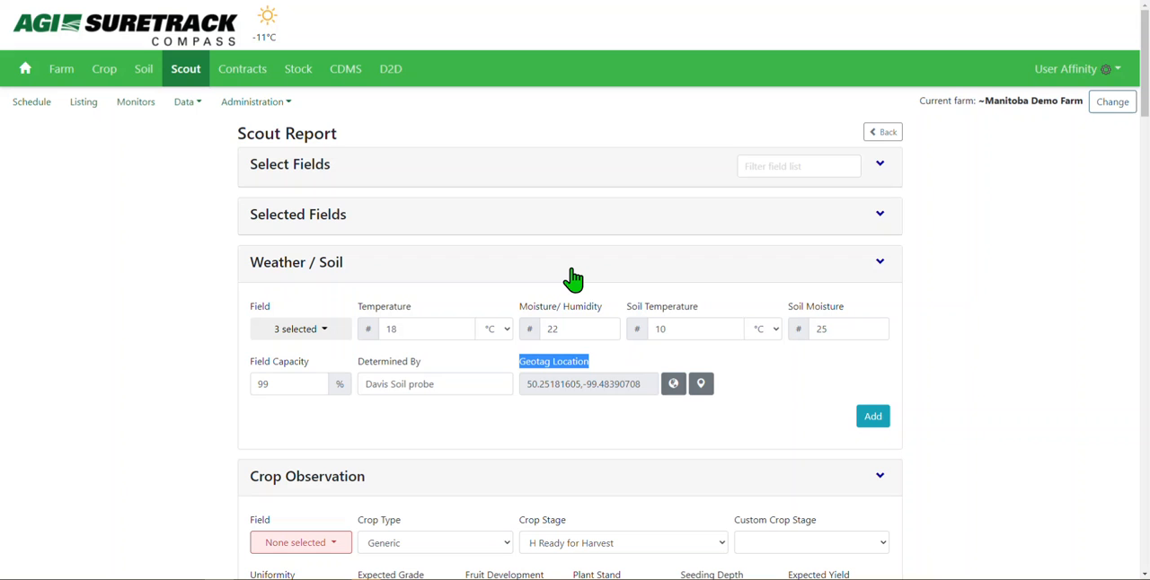
left_click(873, 418)
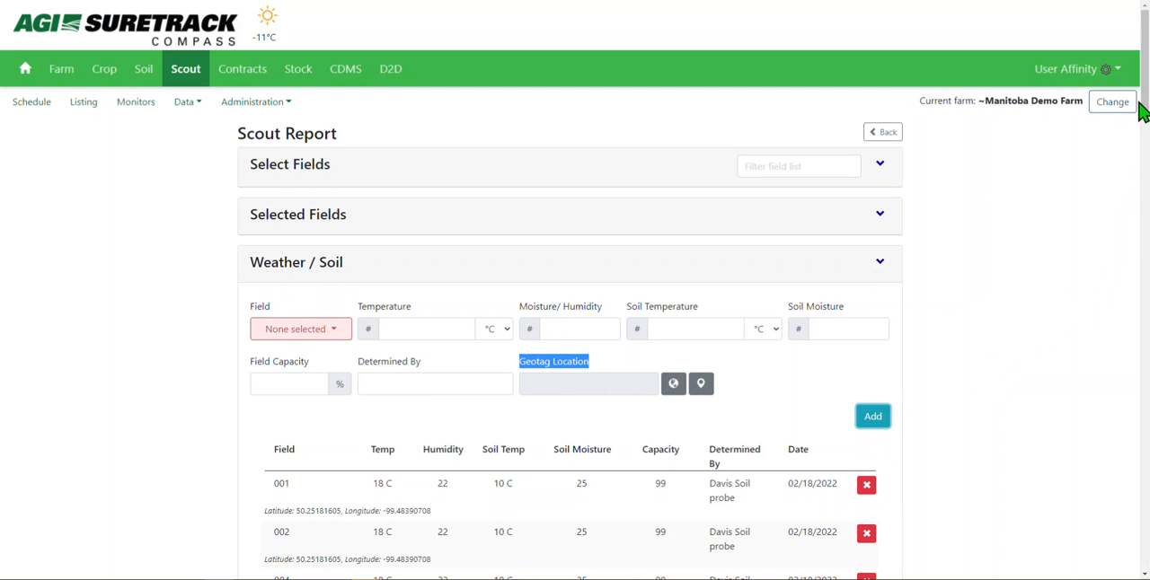
- Pull field 004's weather record back into the form and set its temperature to 19 °C and soil moisture to 23
left_click_drag(1143, 106, 1143, 138)
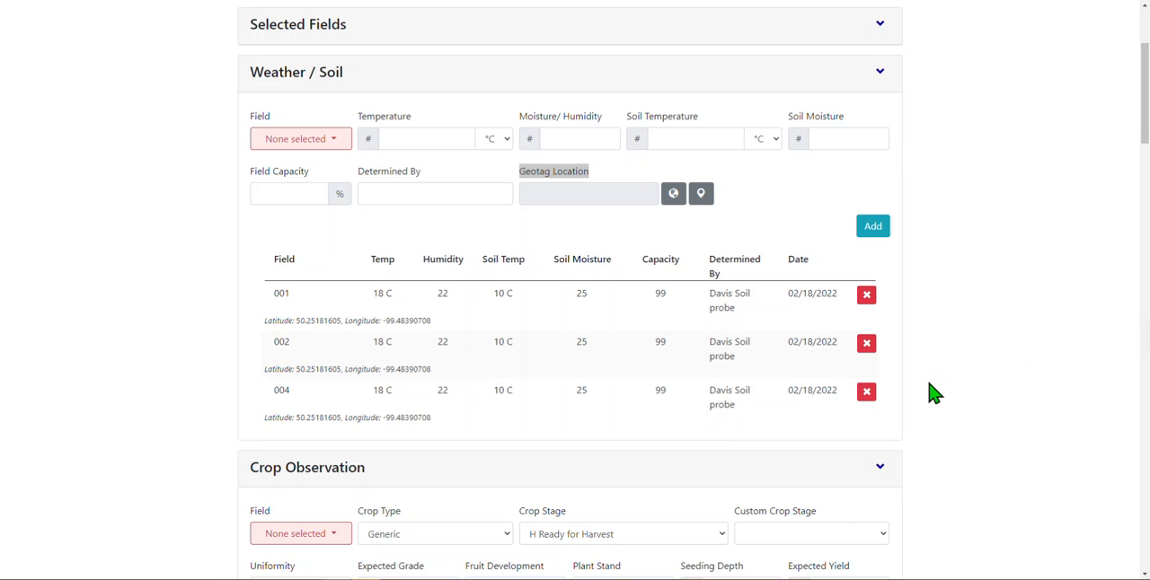
left_click(868, 393)
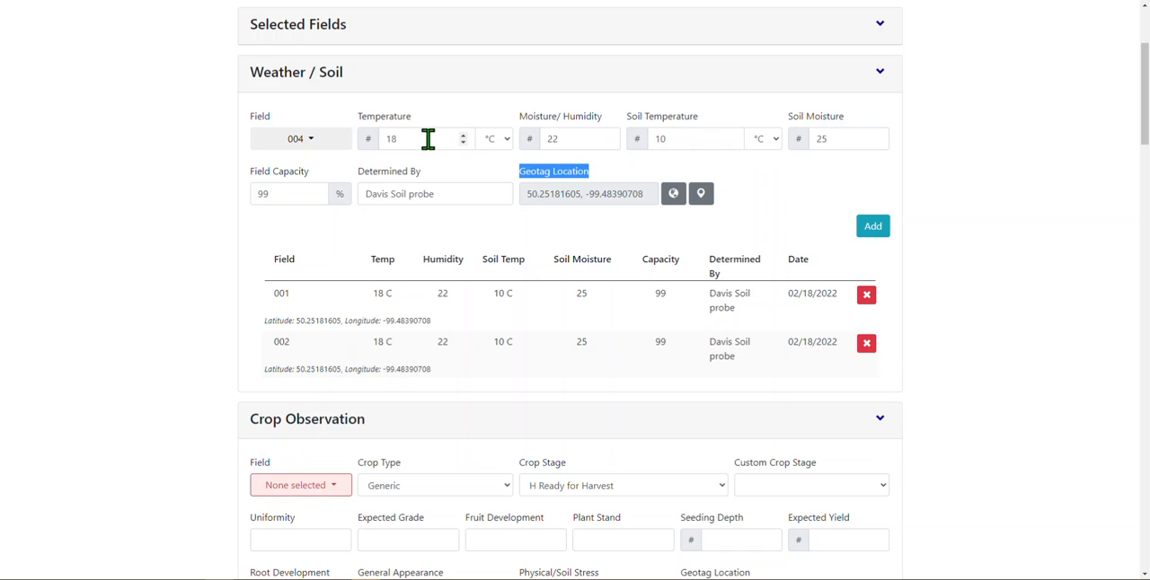
double_click(391, 140)
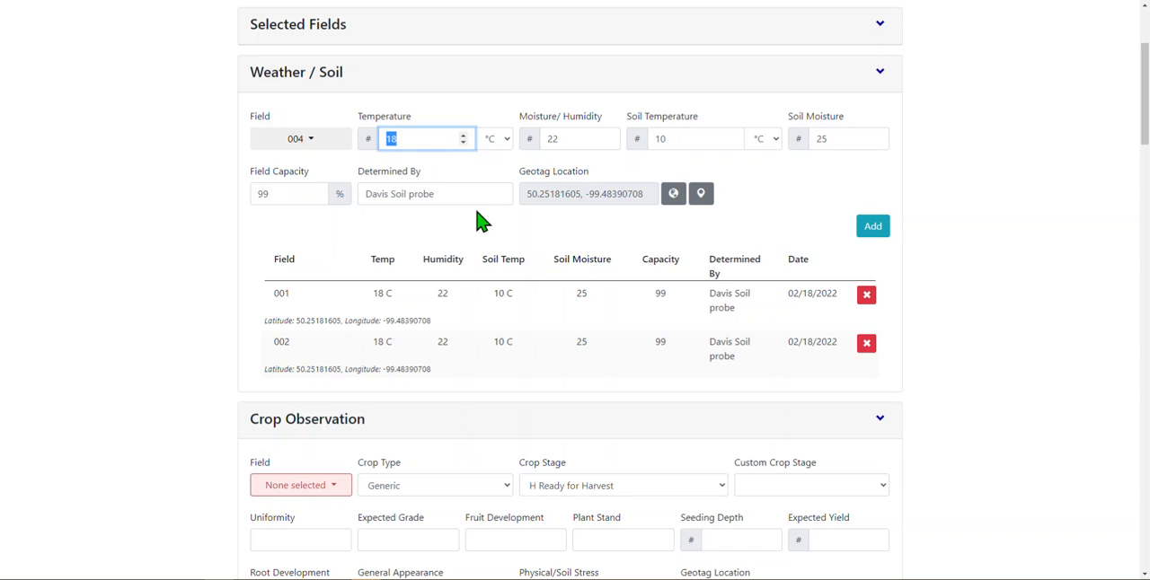
type("19")
key("Tab")
key("Tab")
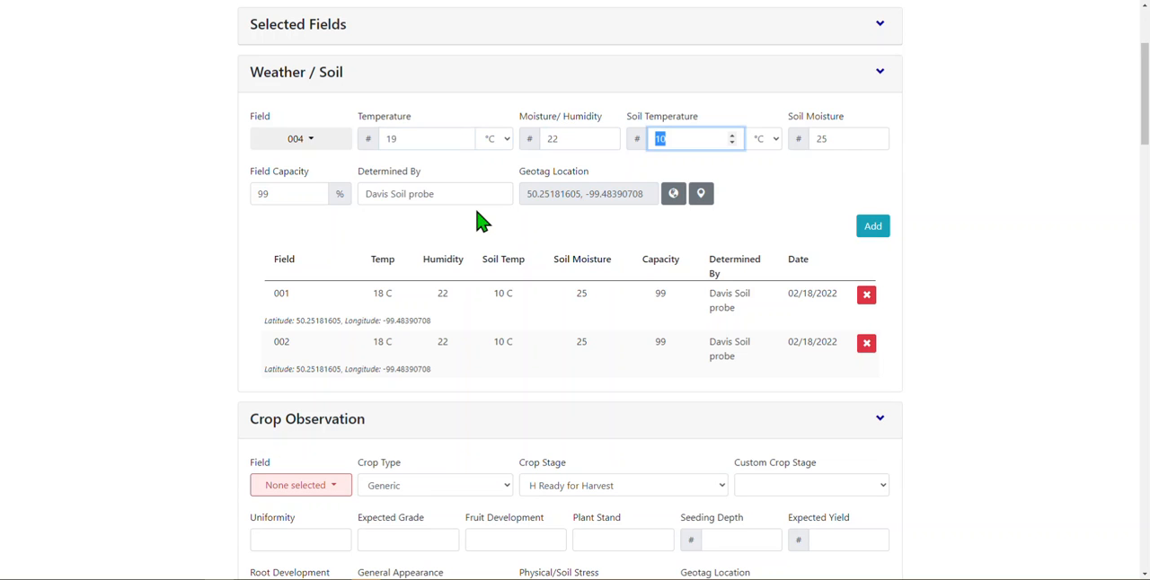
key("Tab")
key("Tab")
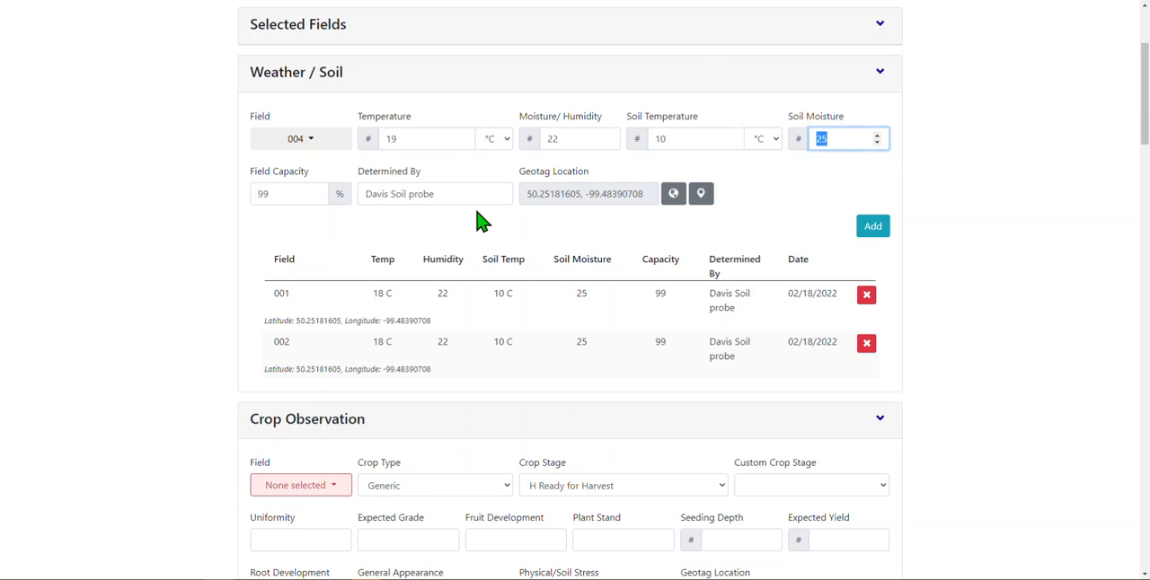
type("23")
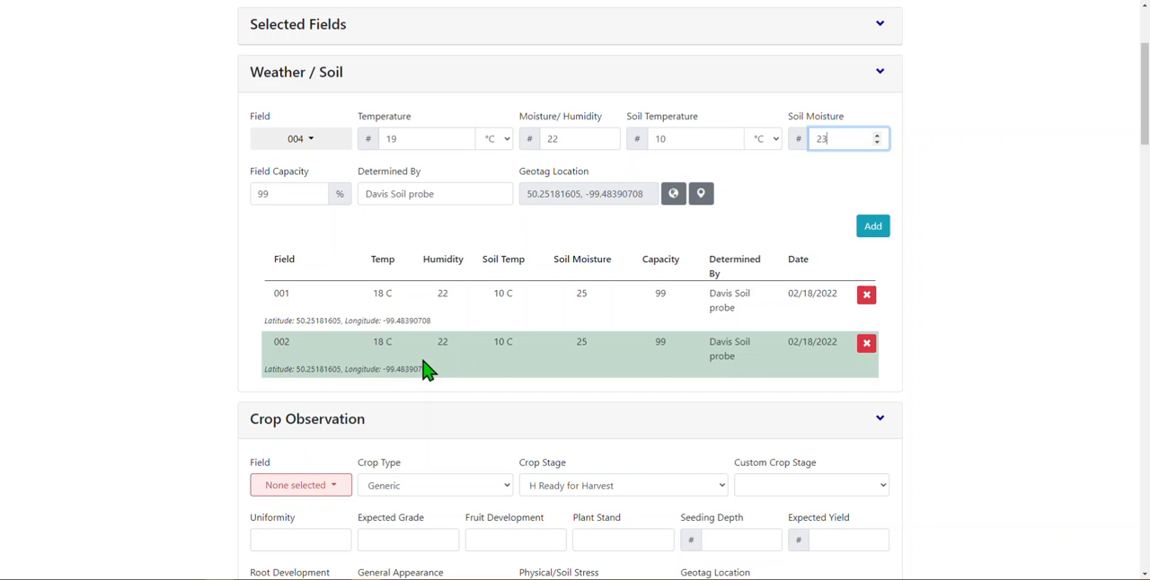
- Geotag field 004's observation inside the northern yellow field on the map and add the record again
left_click(699, 197)
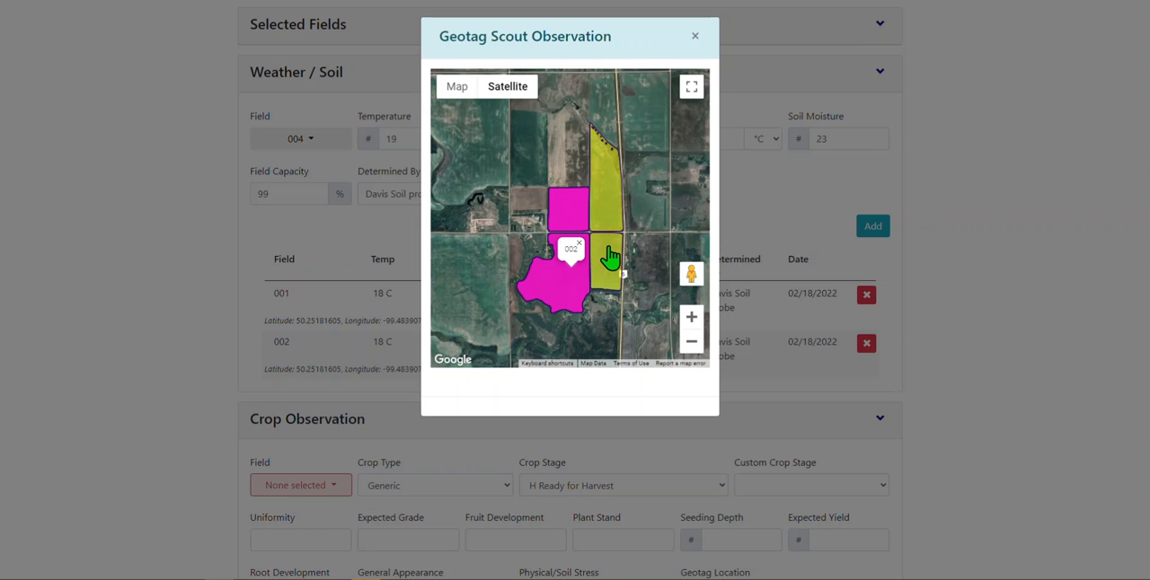
left_click(572, 226)
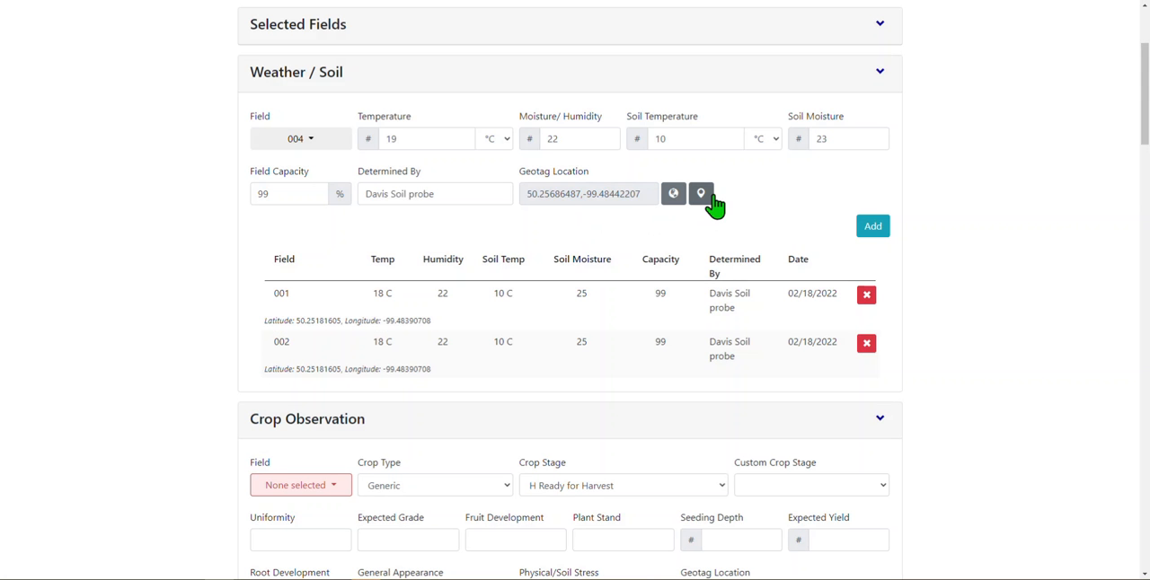
left_click(701, 193)
left_click(612, 221)
left_click(872, 227)
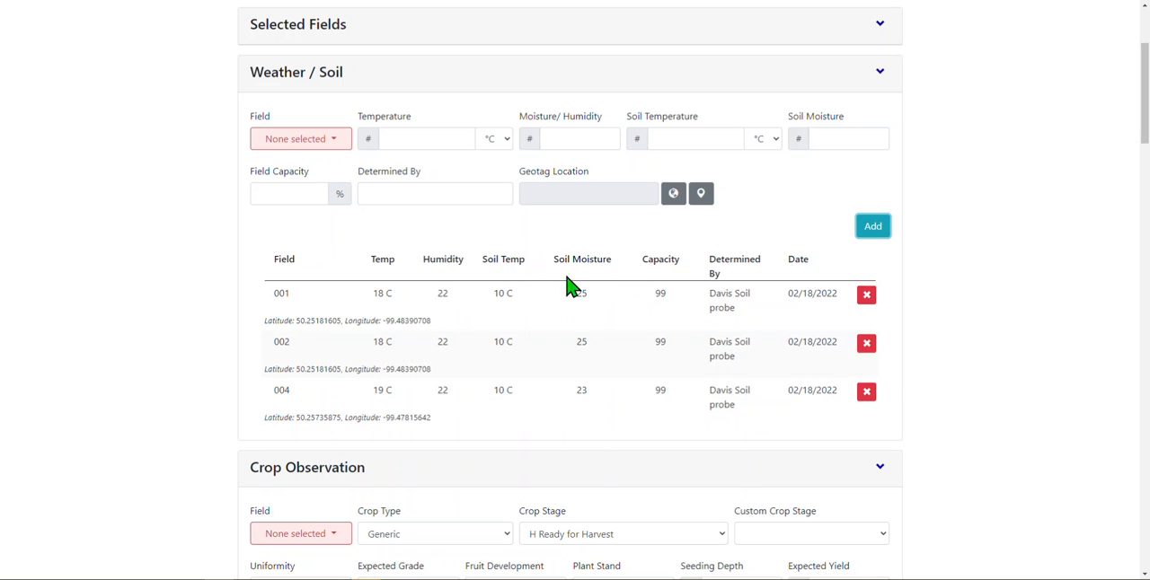
- Collapse the Weather / Soil section and select fields 001 and 002 for the Crop Observation
left_click(880, 75)
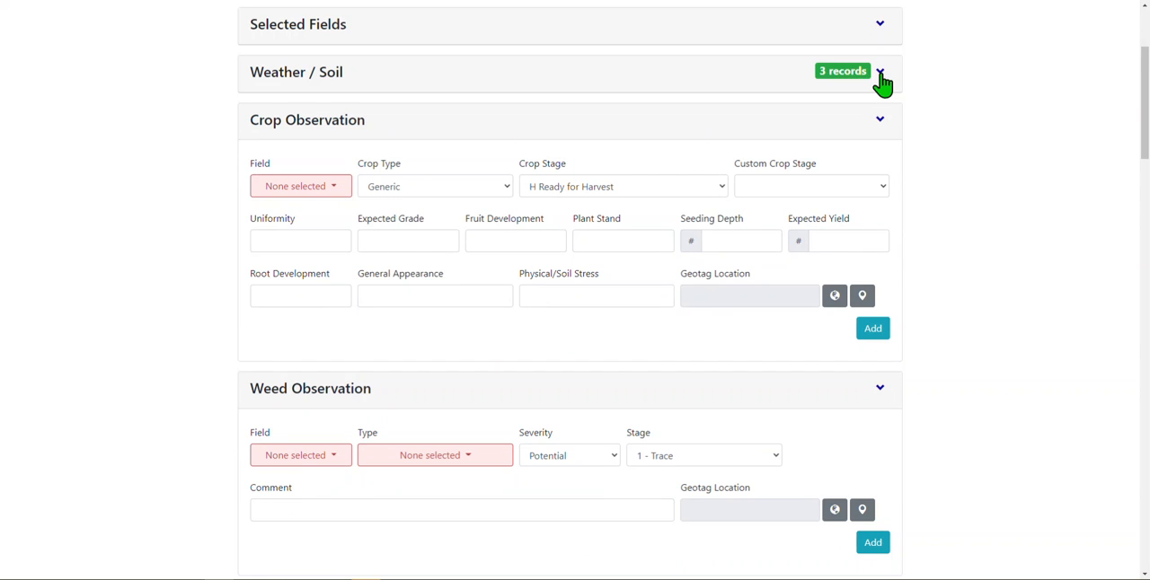
left_click(325, 191)
left_click(314, 215)
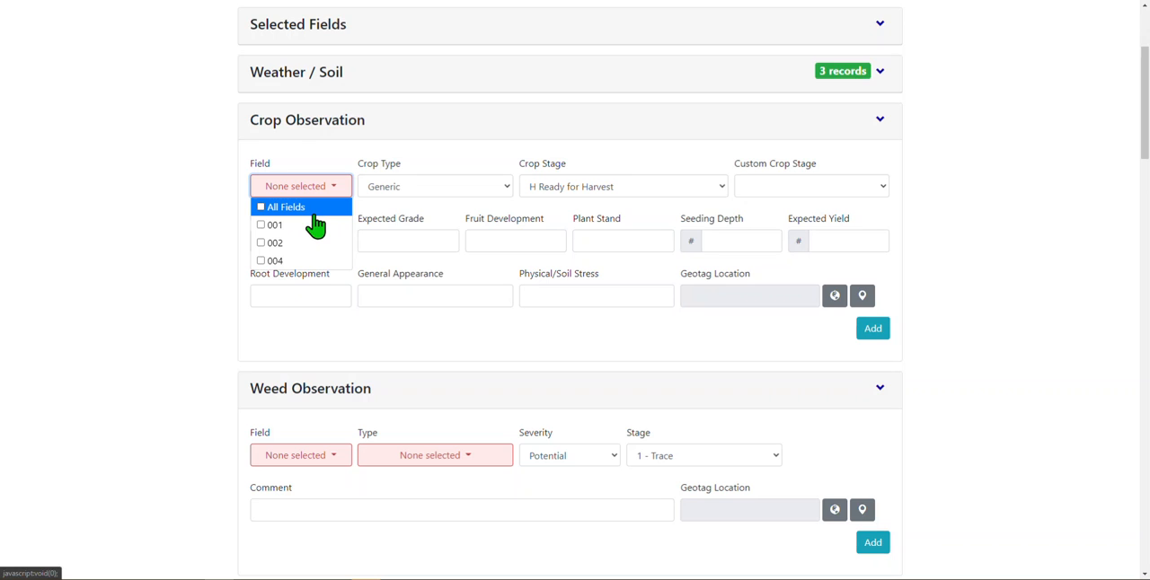
left_click(287, 225)
left_click(289, 249)
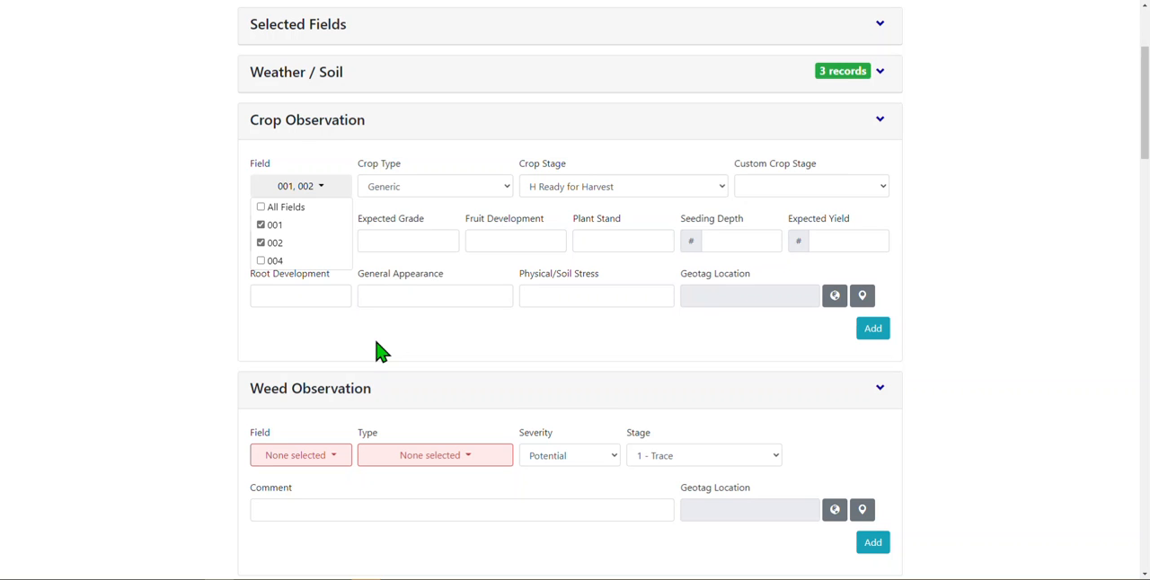
- Review the available crop types and examine the crop stages offered for the Generic type in the Crop Observation
left_click(452, 191)
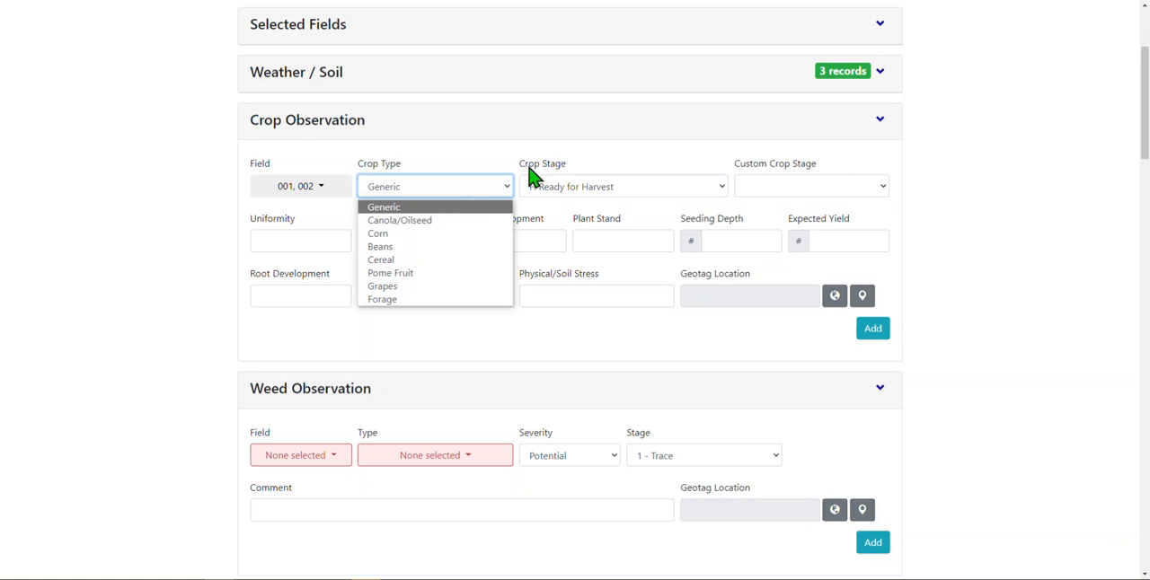
left_click(566, 172)
left_click_drag(567, 173, 521, 175)
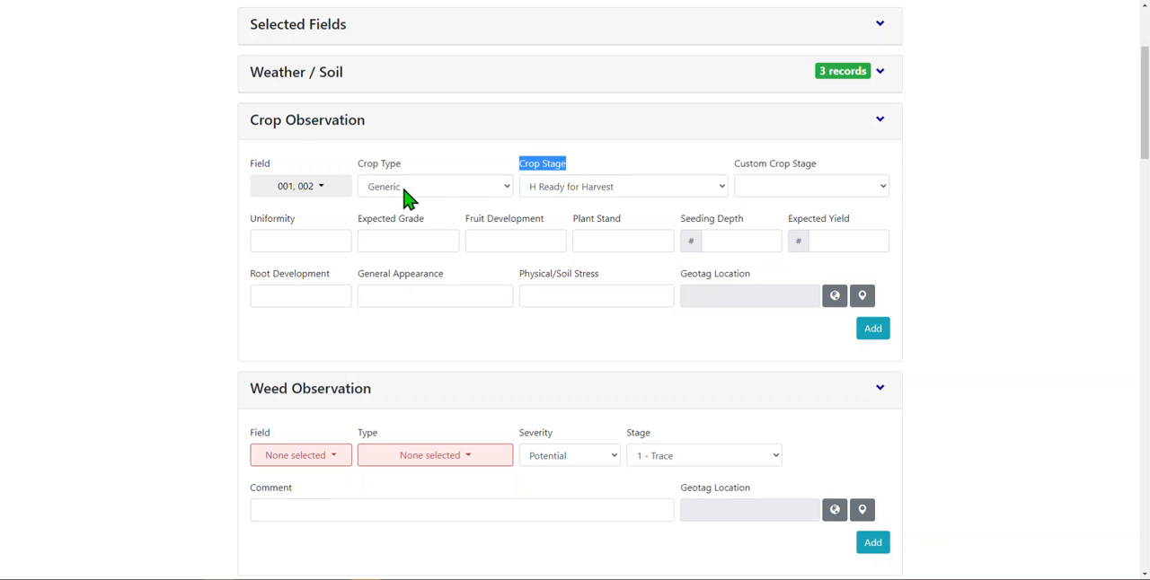
left_click(454, 198)
left_click(451, 191)
left_click(603, 191)
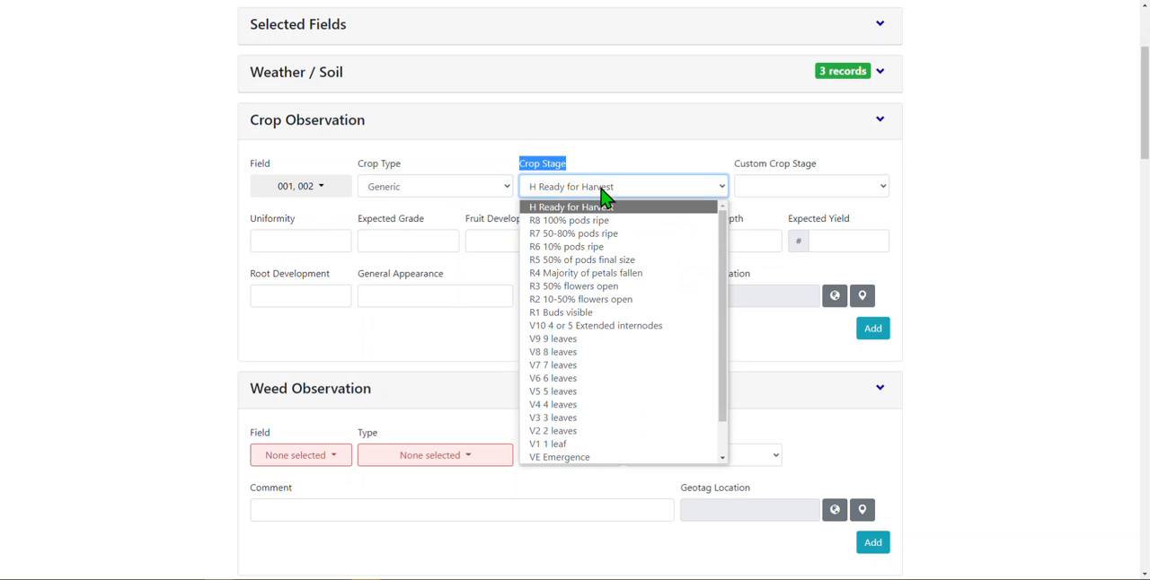
- Switch the crop type through Canola/Oilseed, Corn and Beans to examine the crop stages offered for each
left_click(477, 188)
left_click(467, 222)
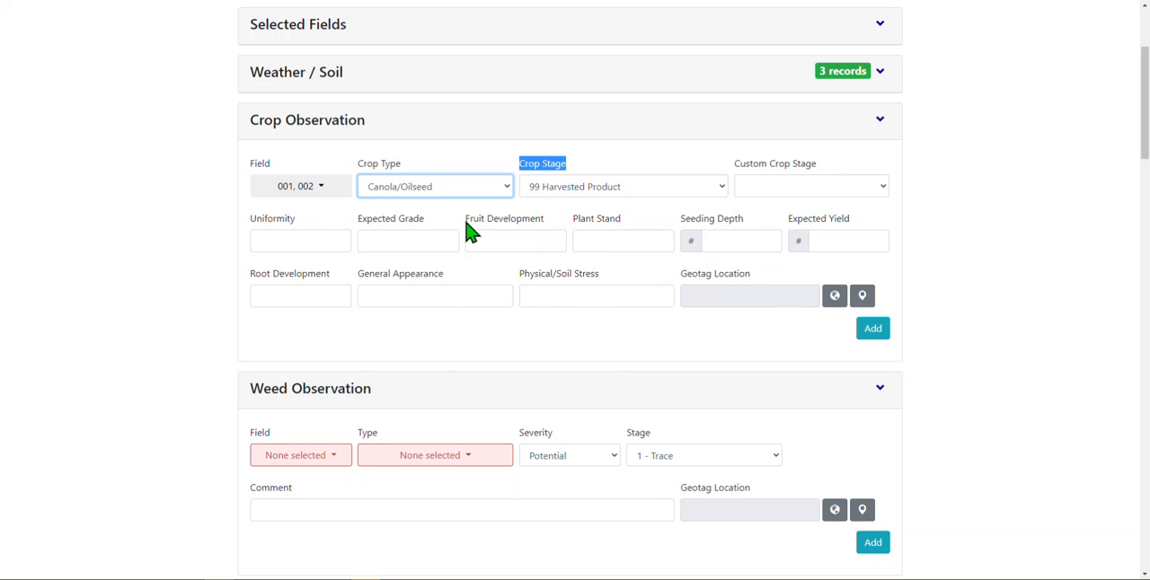
left_click(568, 193)
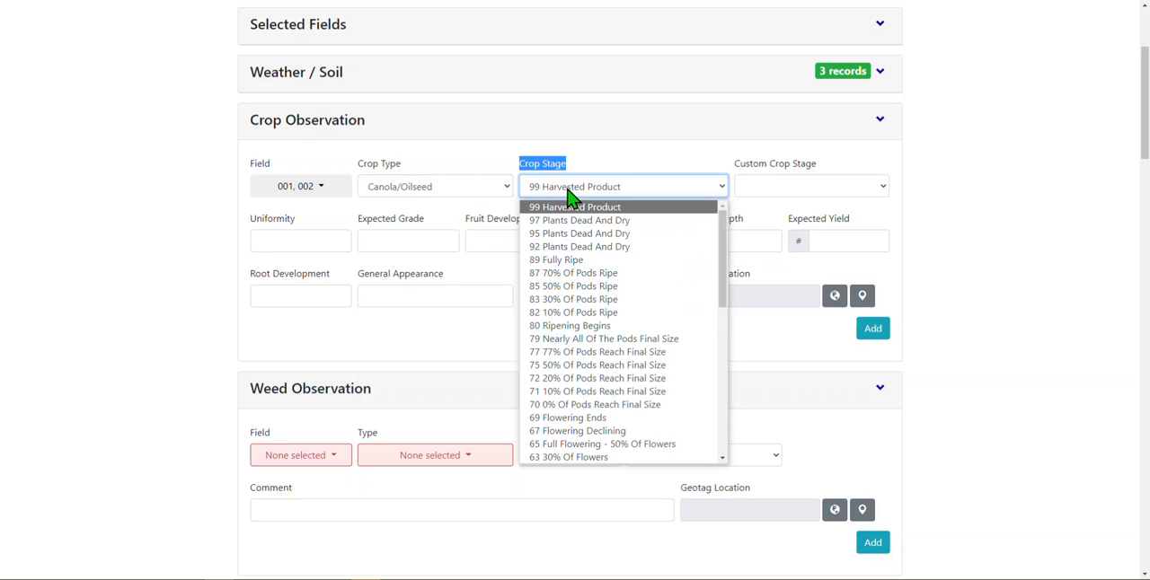
left_click(492, 188)
left_click(503, 233)
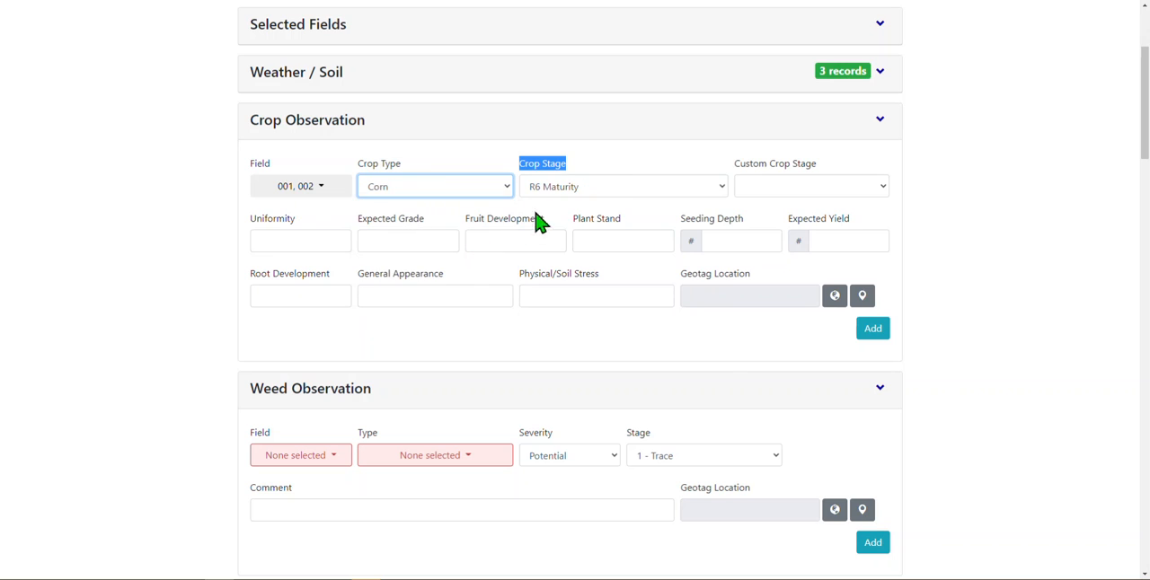
left_click(532, 191)
left_click(494, 191)
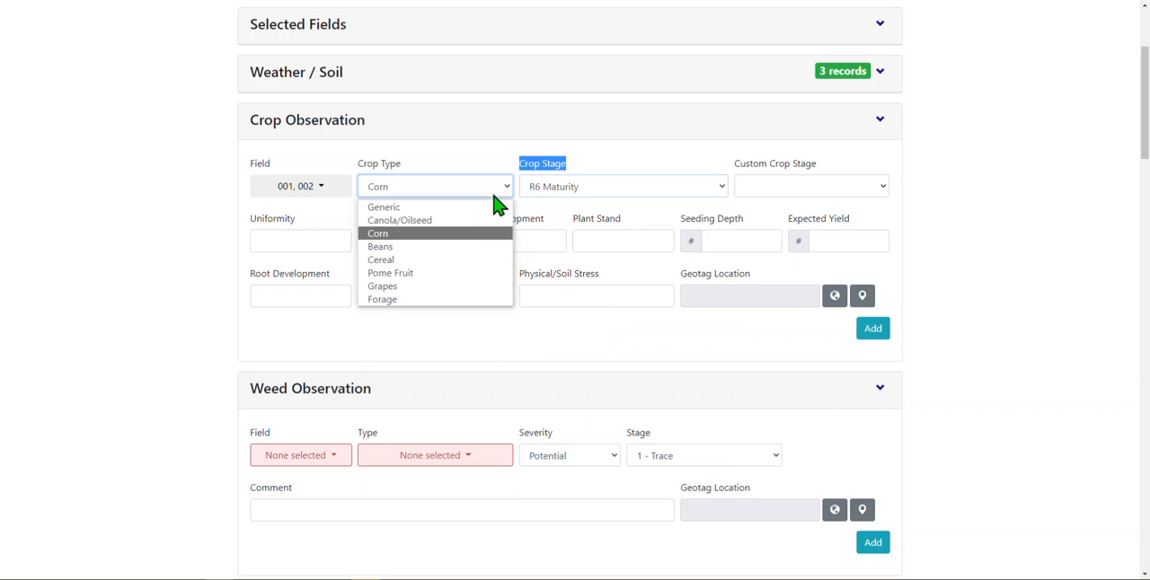
left_click(475, 247)
left_click(570, 191)
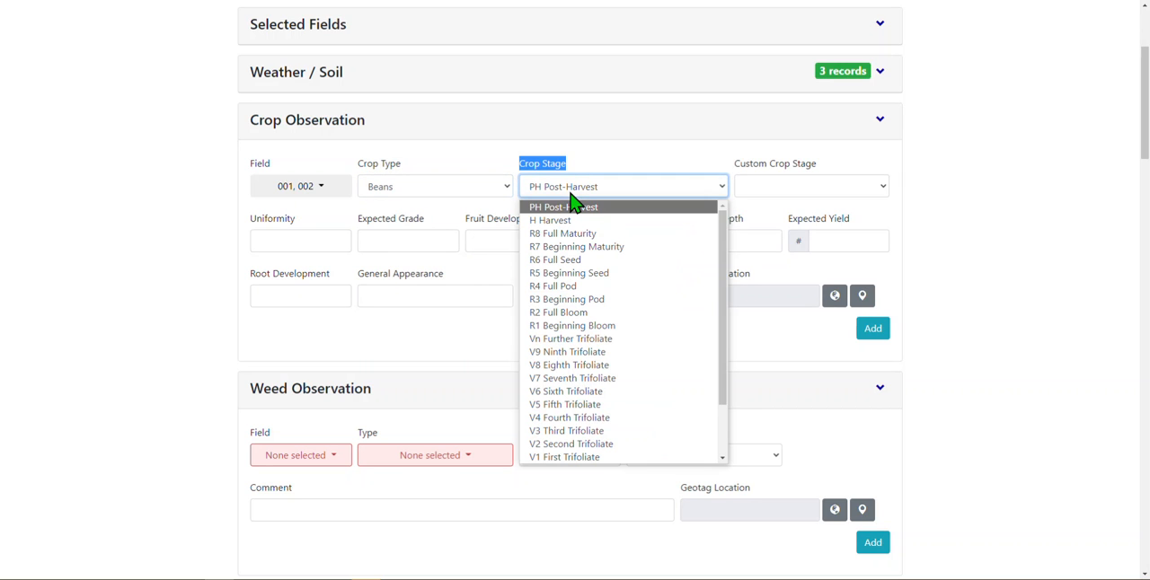
- Switch the crop type through Cereal, Pome Fruit and Grapes to compare the crop stages offered for each
left_click(492, 192)
left_click(467, 260)
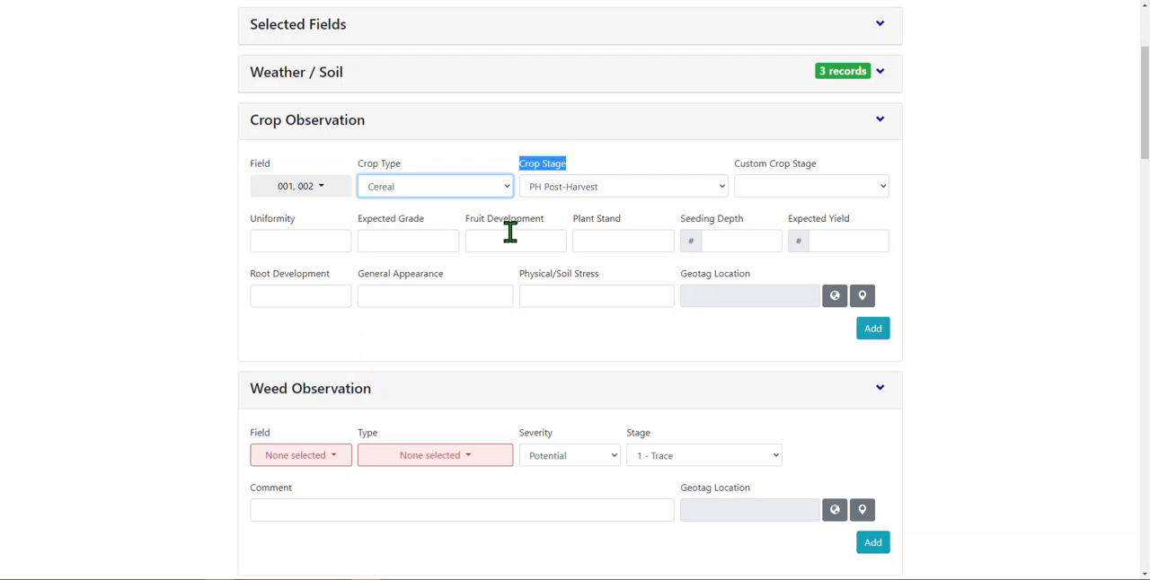
left_click(578, 193)
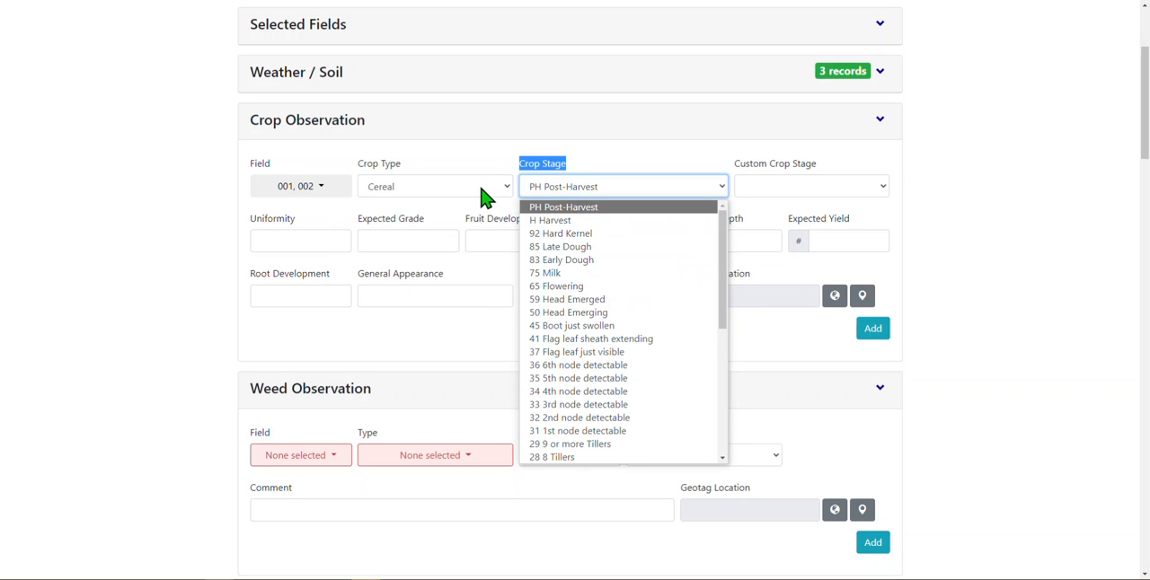
left_click(482, 192)
left_click(457, 274)
left_click(574, 193)
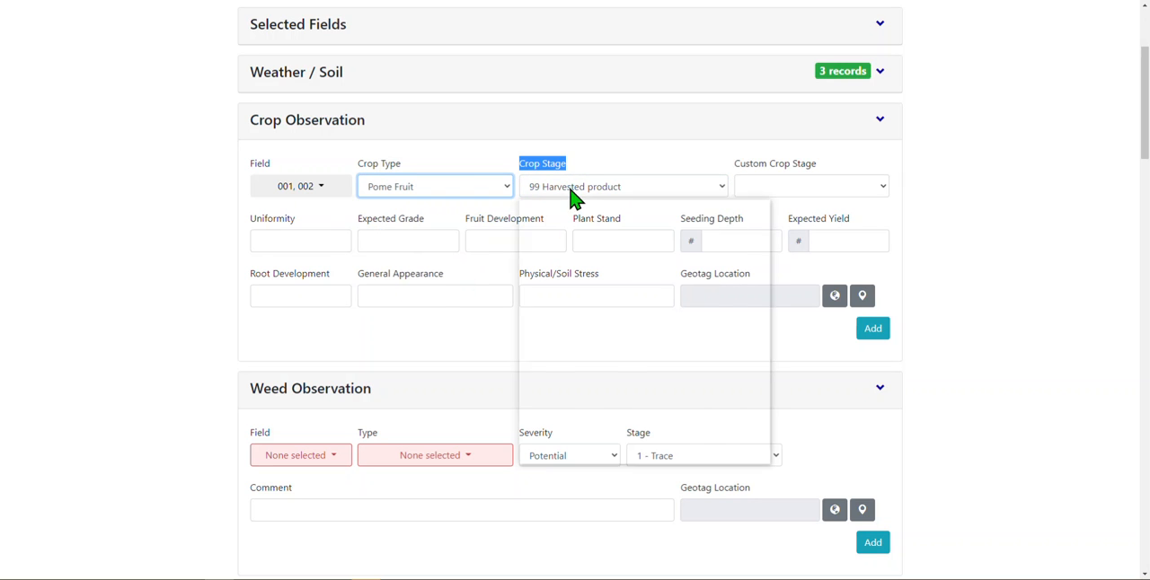
left_click(467, 194)
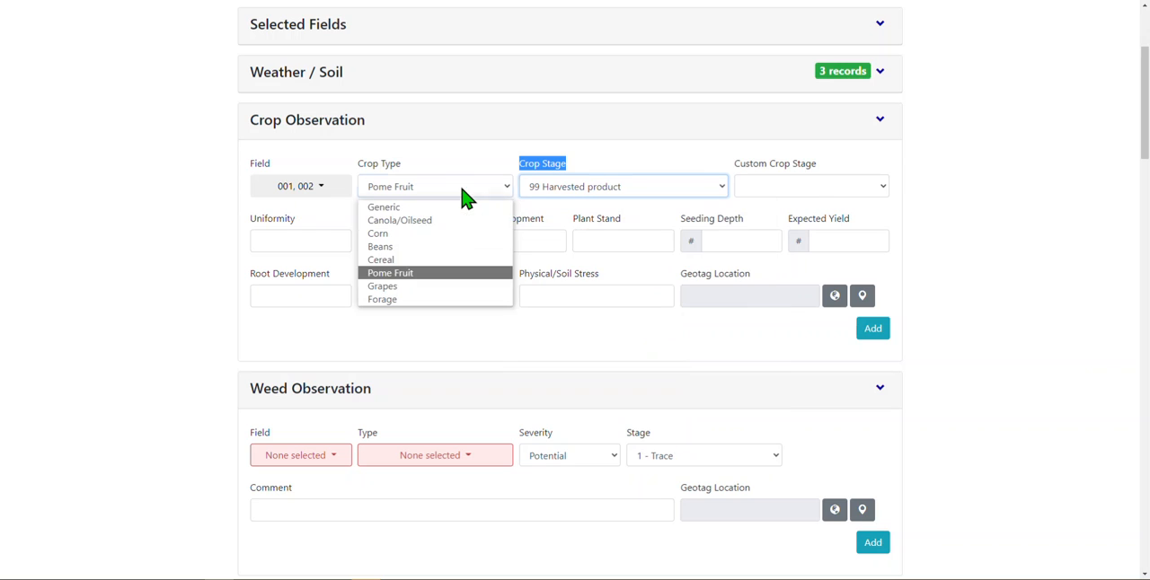
left_click(447, 286)
left_click(580, 193)
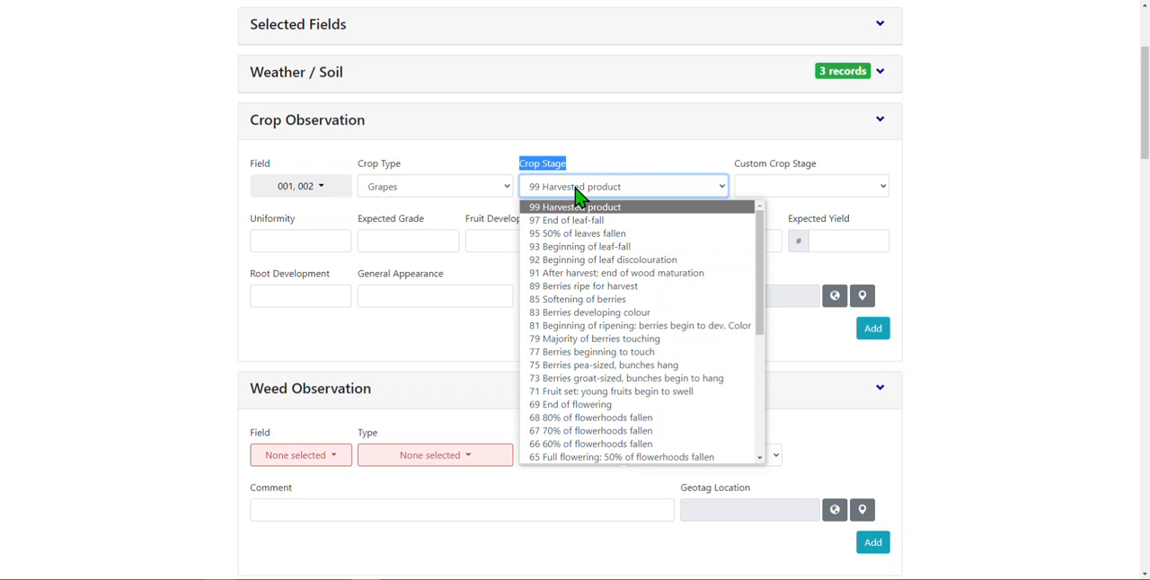
- Set the crop type to Forage and its crop stage to H Ready for Harvest
left_click(478, 193)
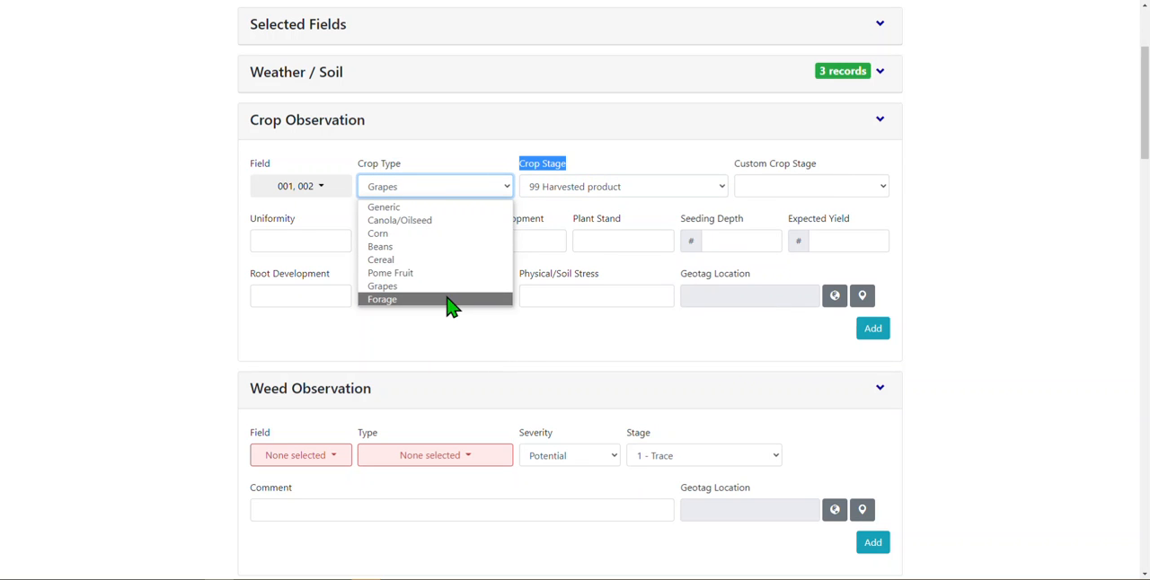
left_click(452, 299)
left_click(557, 194)
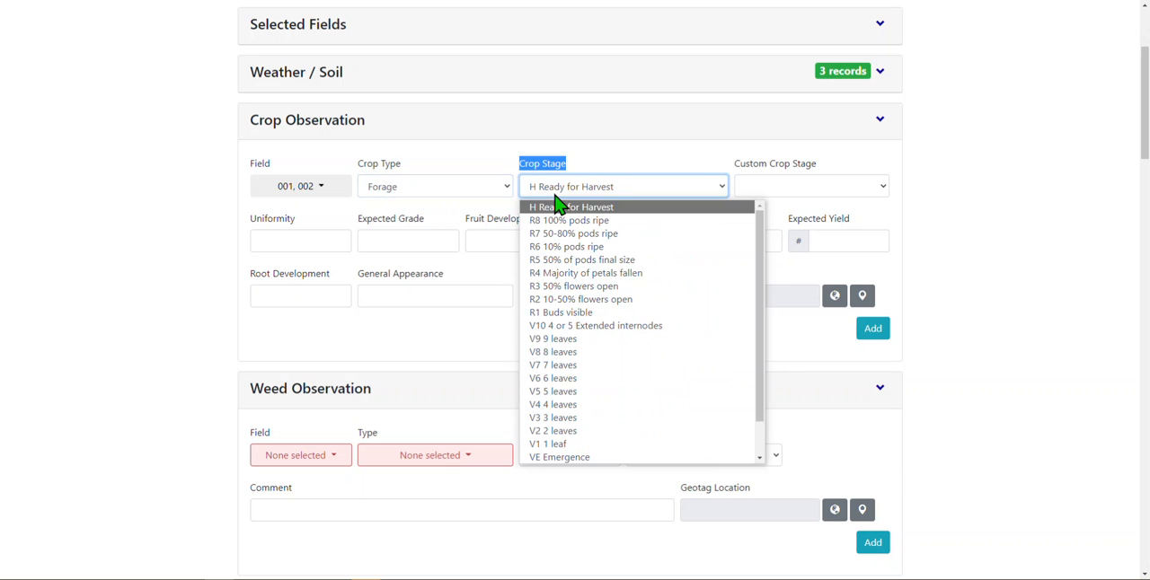
left_click(556, 206)
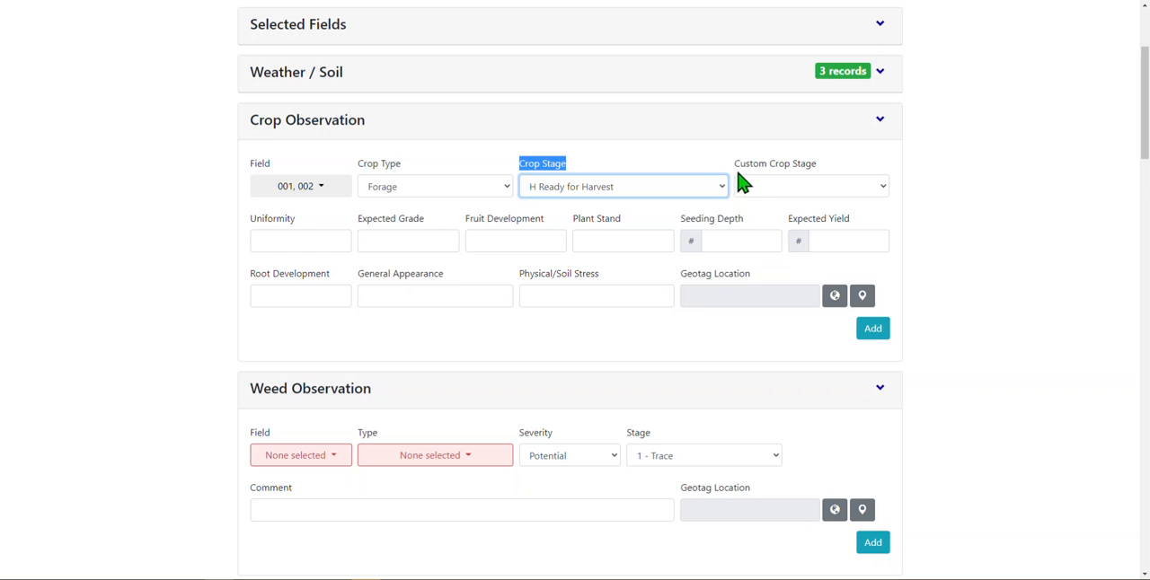
- Set the custom crop stage of the Crop Observation to 1.11 Leaf Dev.: First leaf unfolded
left_click_drag(735, 167, 827, 184)
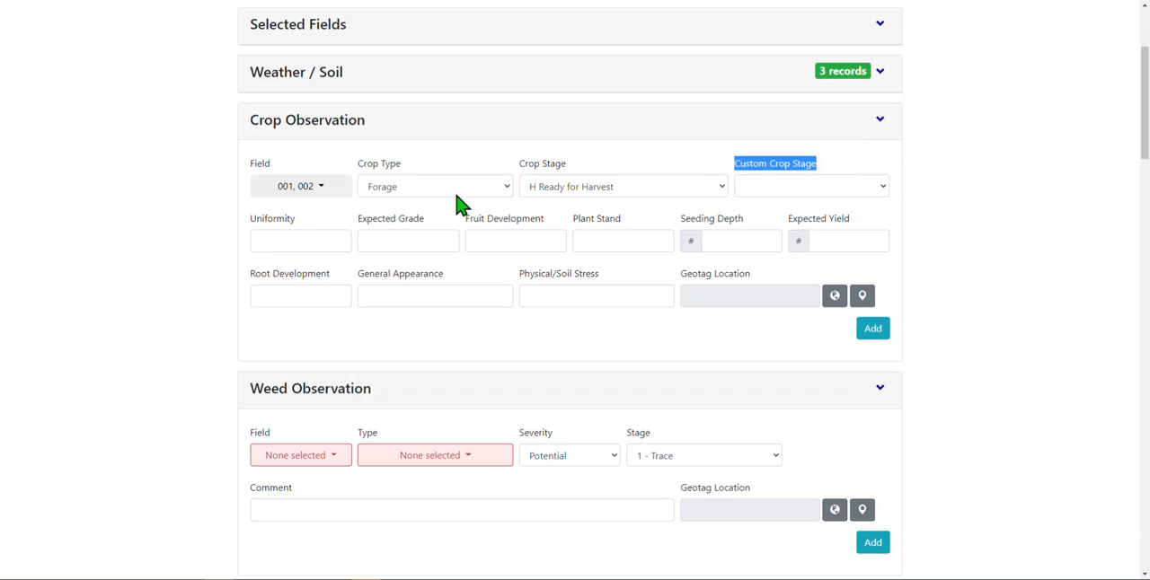
left_click(771, 193)
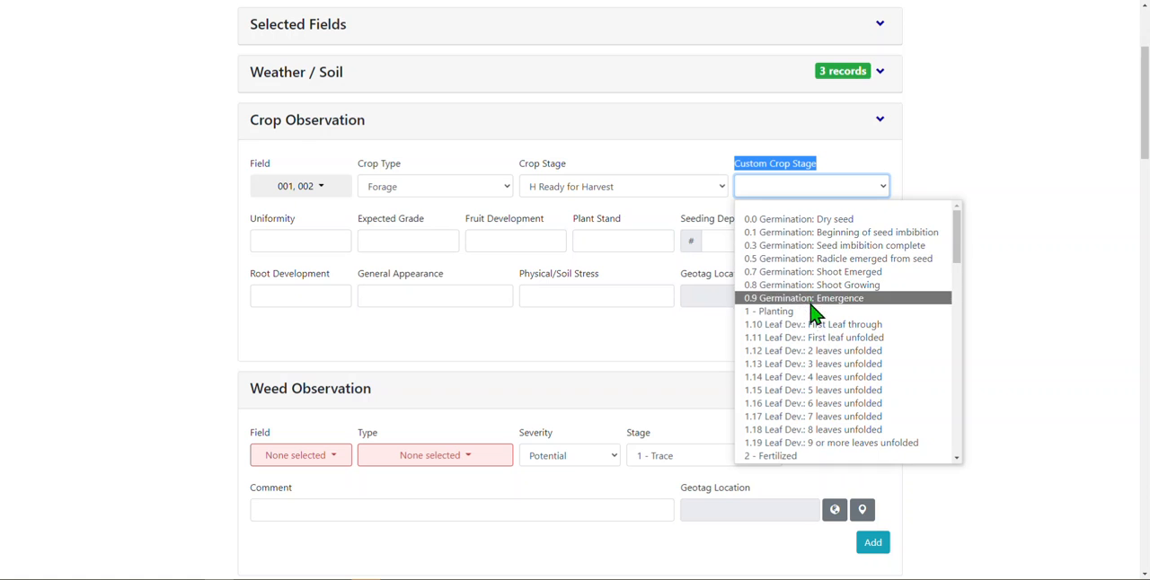
left_click(818, 337)
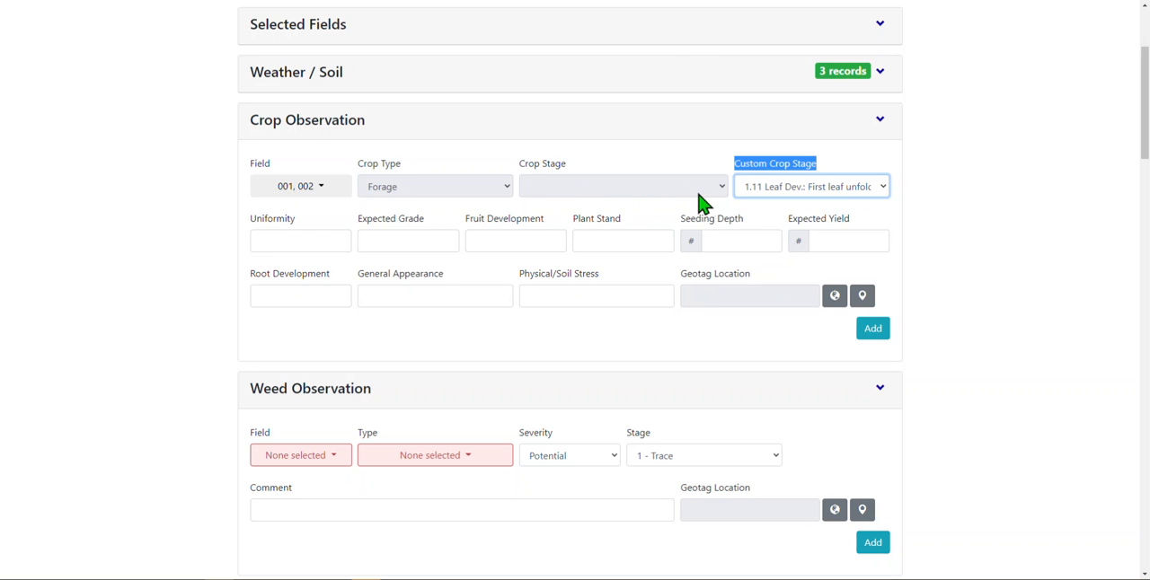
left_click_drag(574, 171, 513, 174)
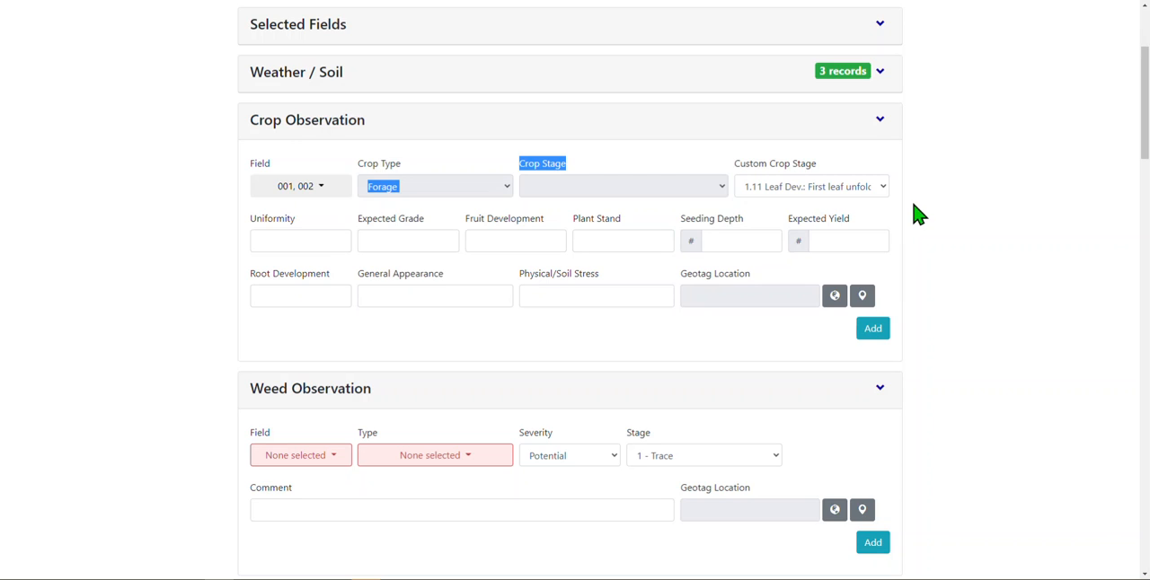
left_click(957, 185)
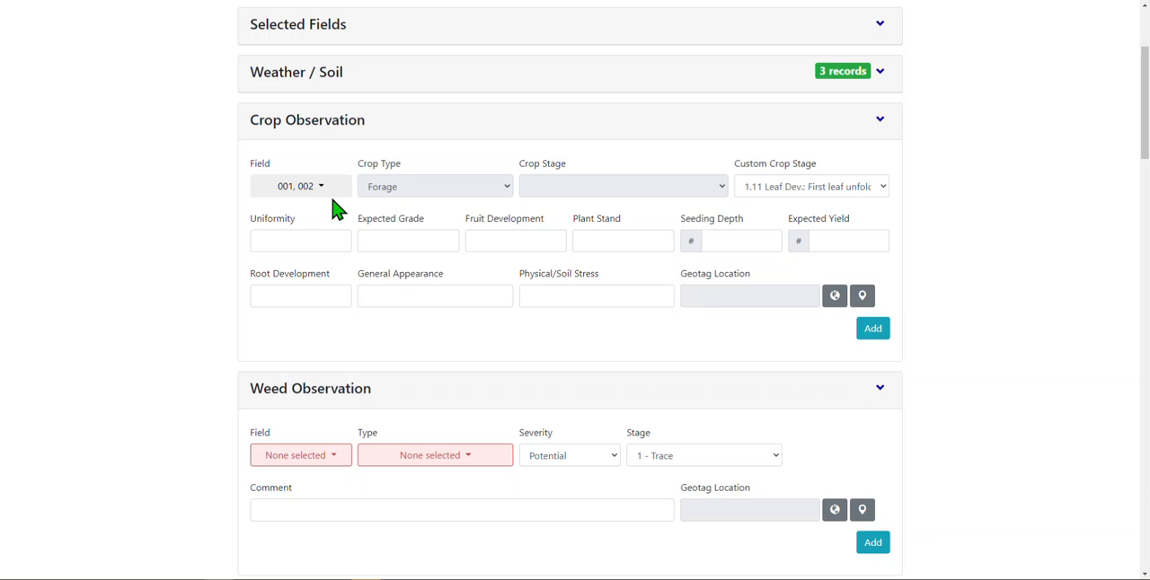
- Enter Good for uniformity, High for expected grade and Yes for fruit development in the Crop Observation
left_click(314, 242)
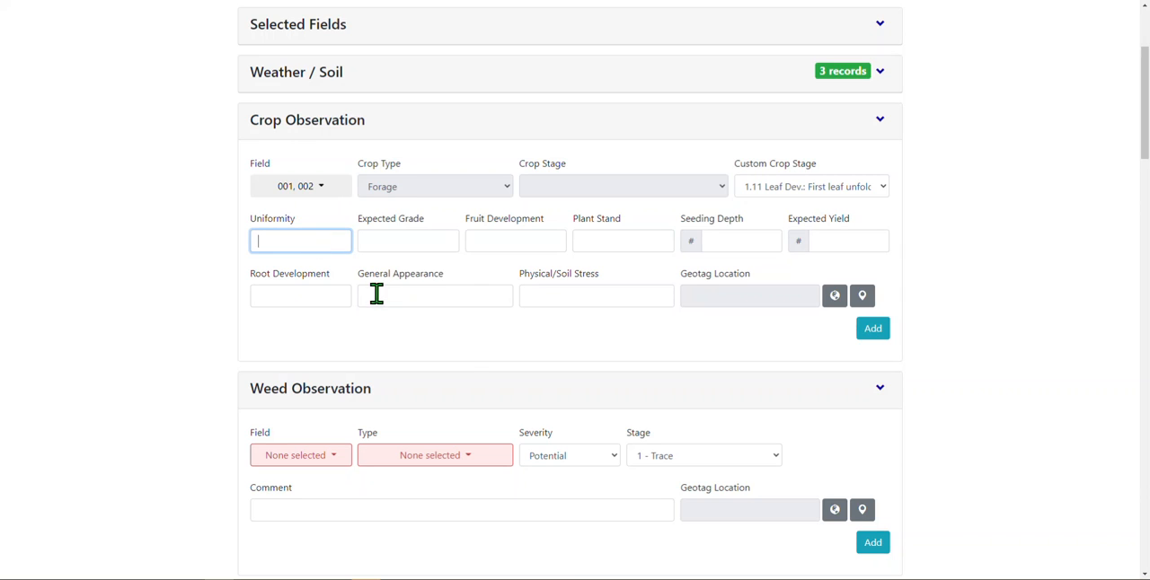
type("Good")
key("Tab")
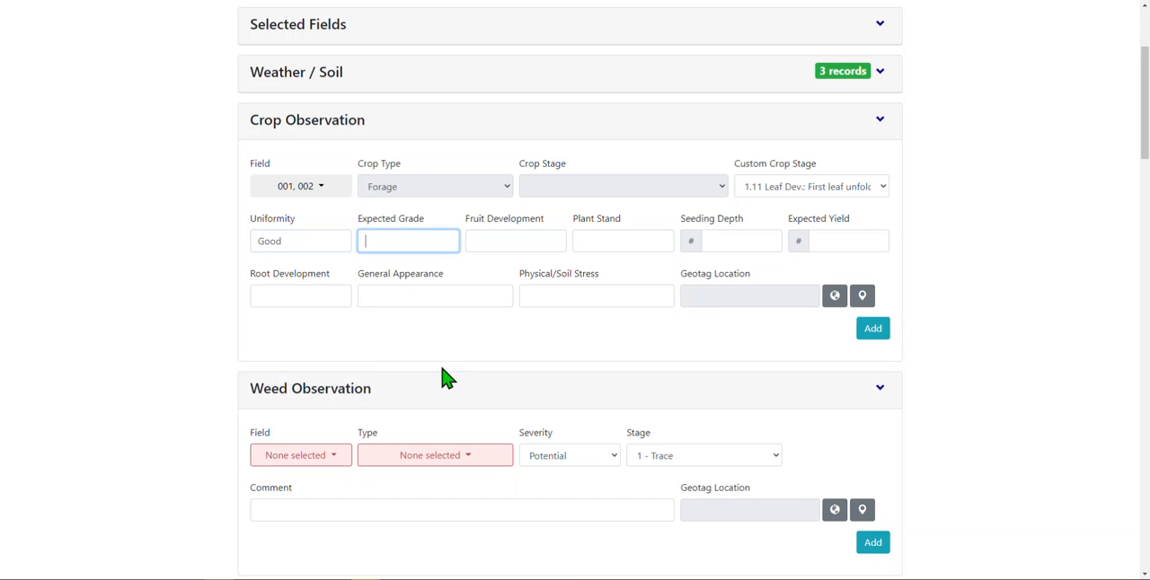
type("High")
key("Tab")
type("Yes")
key("Tab")
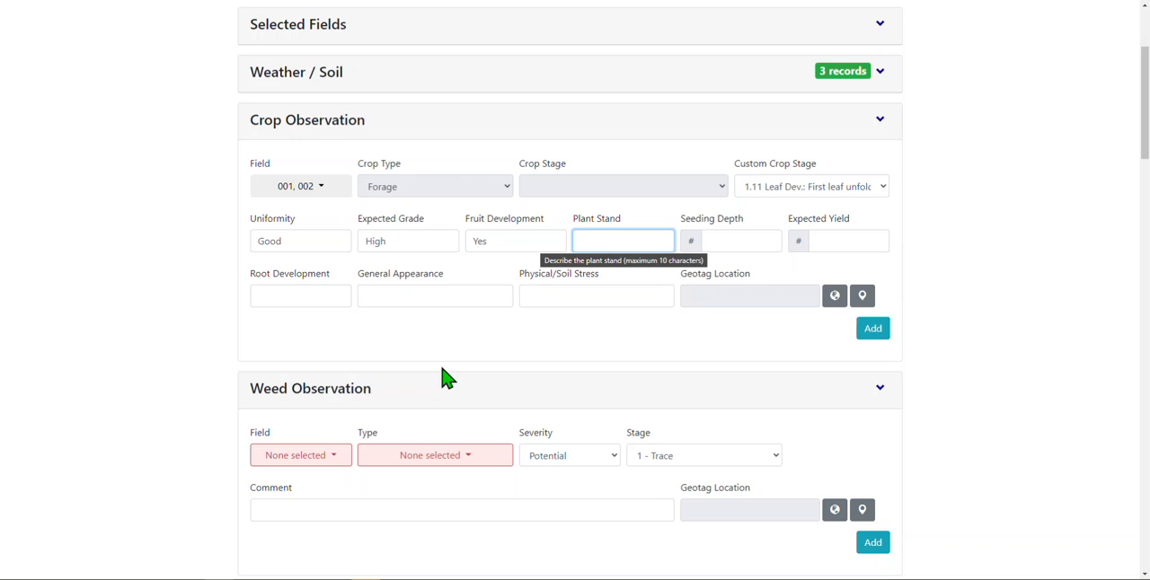
- Describe the plant stand of the Crop Observation as "good"
type("Overa")
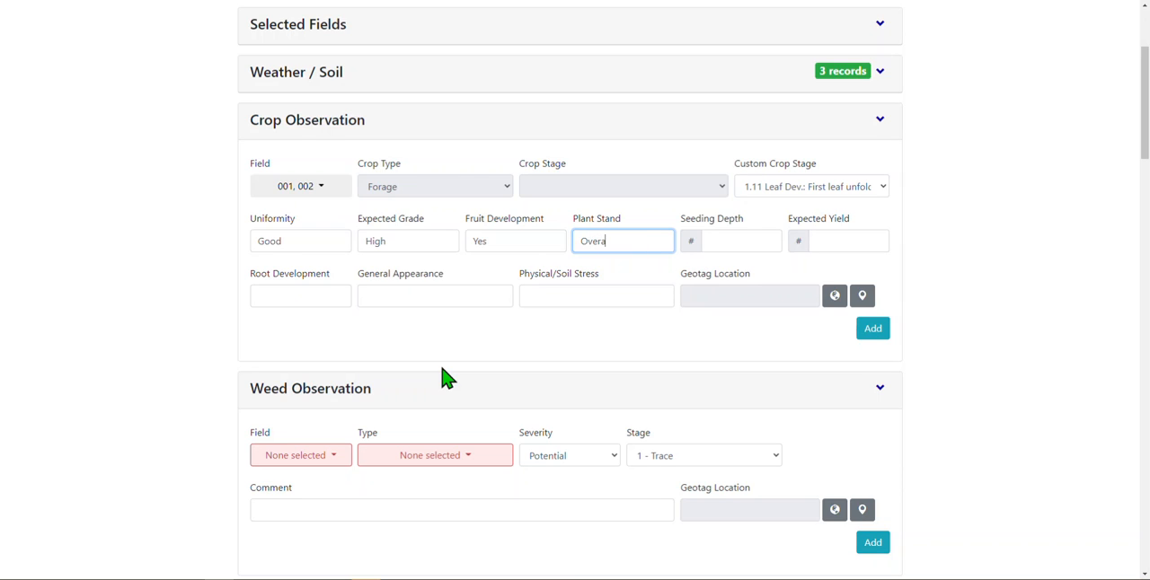
type("ll go")
key("BackSpace")
key("BackSpace")
key("BackSpace")
key("BackSpace")
key("BackSpace")
key("BackSpace")
key("BackSpace")
key("BackSpace")
key("BackSpace")
key("BackSpace")
type("good")
key("Tab")
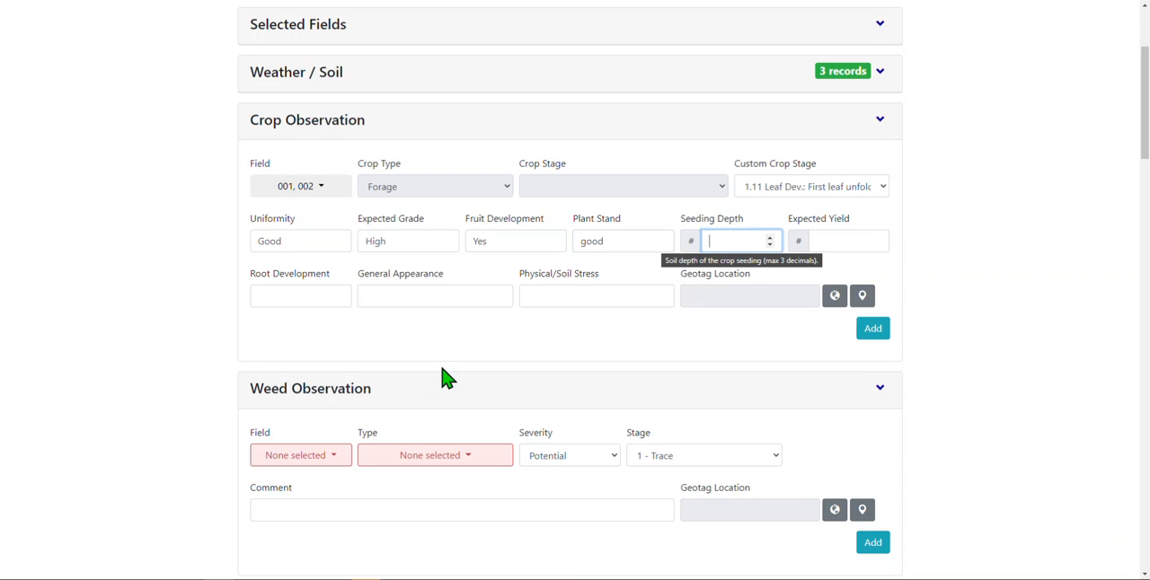
- Set the seeding depth to 3 and the expected yield to 72 in the Crop Observation
type("3")
key("Tab")
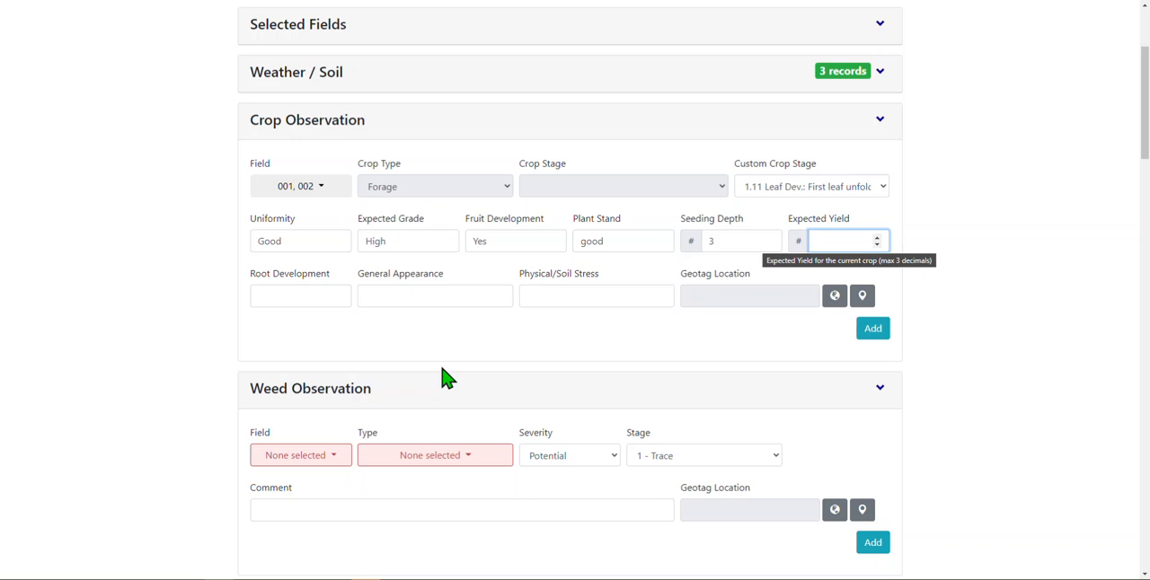
type("72")
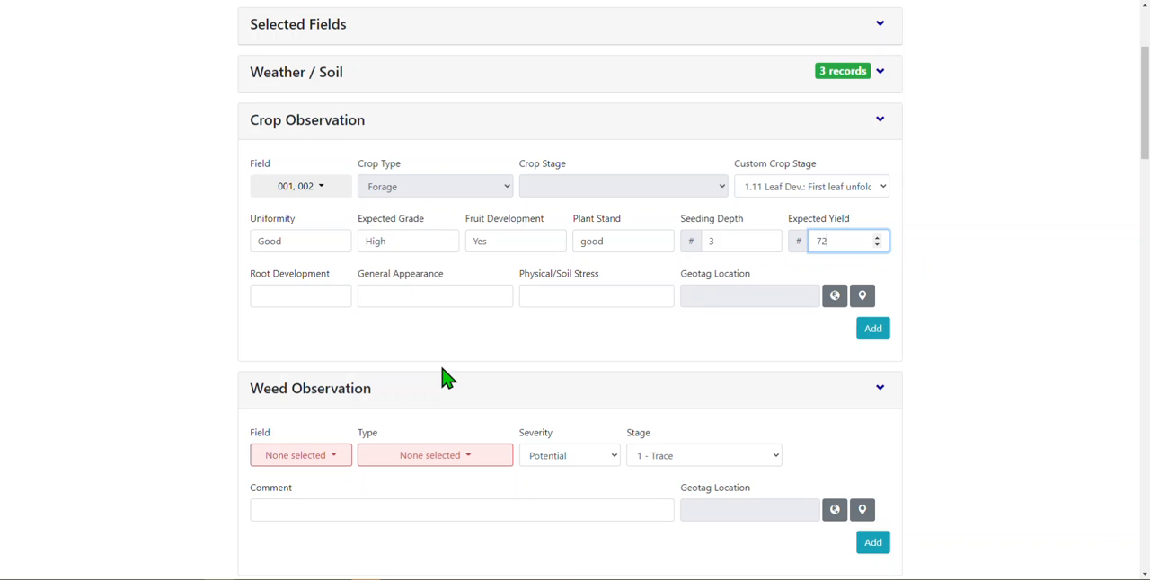
key("Tab")
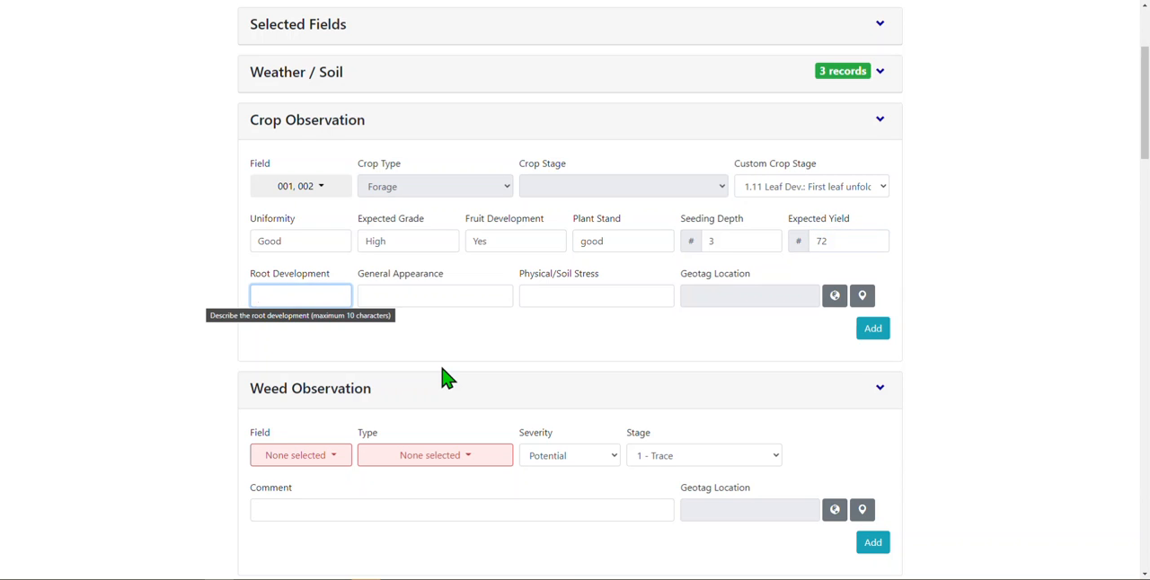
- Describe the root development as "Good" and the general appearance as "Overall good" in the Crop Observation
type("ZGood")
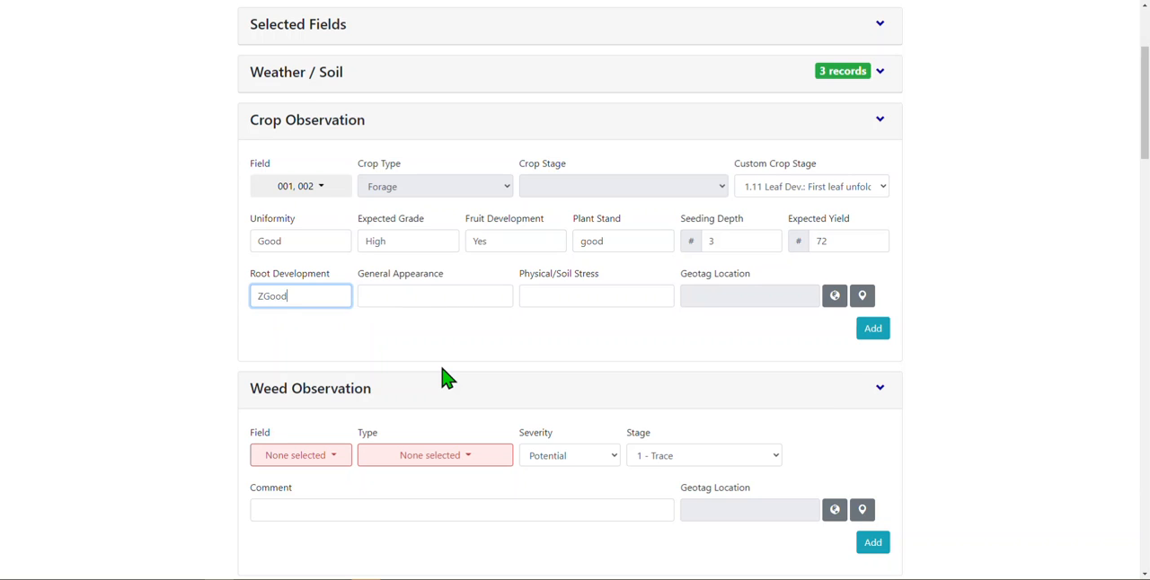
key("BackSpace")
key("BackSpace")
key("BackSpace")
key("BackSpace")
key("BackSpace")
type("Good")
key("Tab")
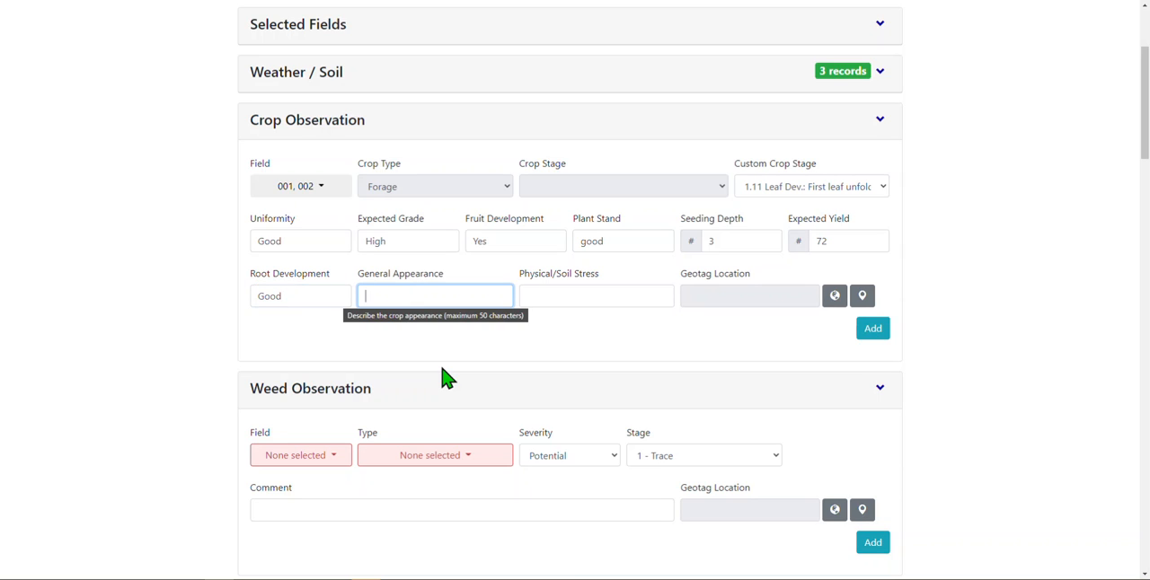
type("Overall good")
key("Tab")
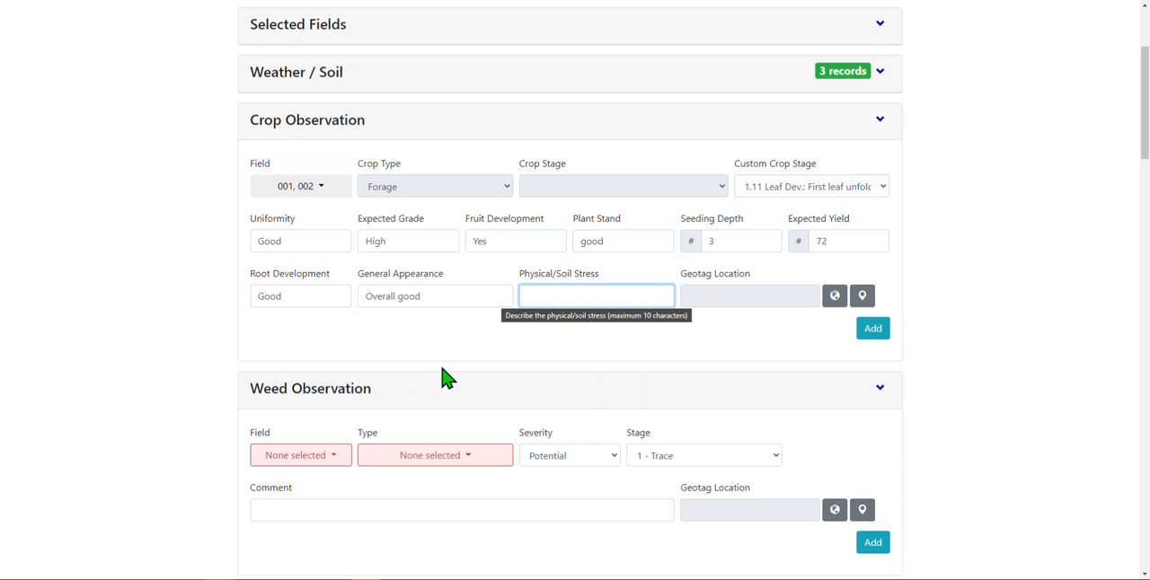
- Enter None for physical/soil stress and geotag the Crop Observation inside the northern magenta field on the map
type("None prese")
key("BackSpace")
key("BackSpace")
key("BackSpace")
key("BackSpace")
key("BackSpace")
key("BackSpace")
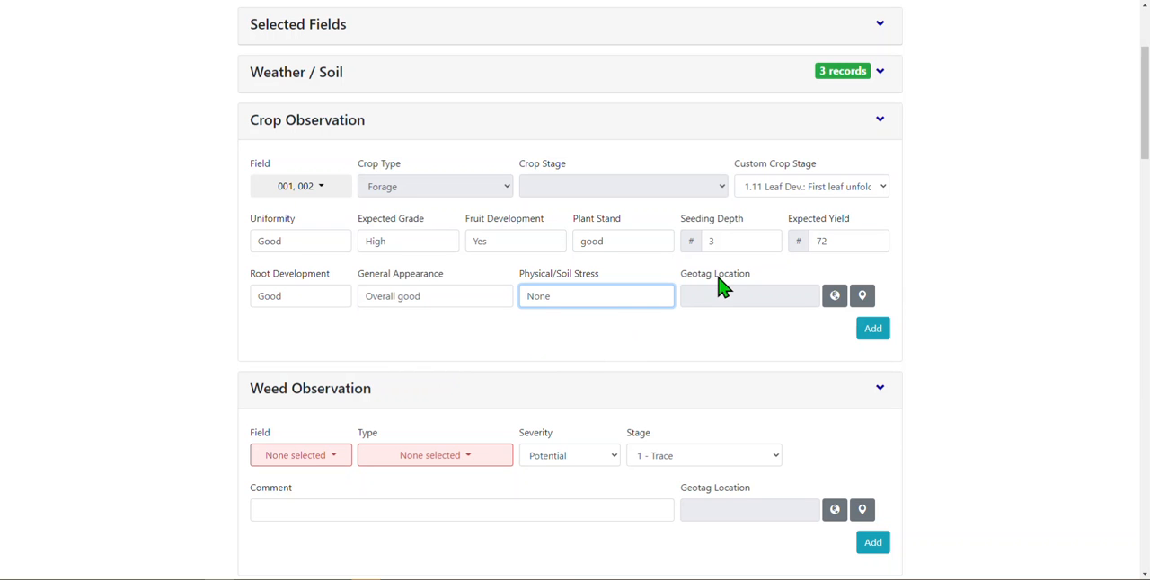
left_click(861, 296)
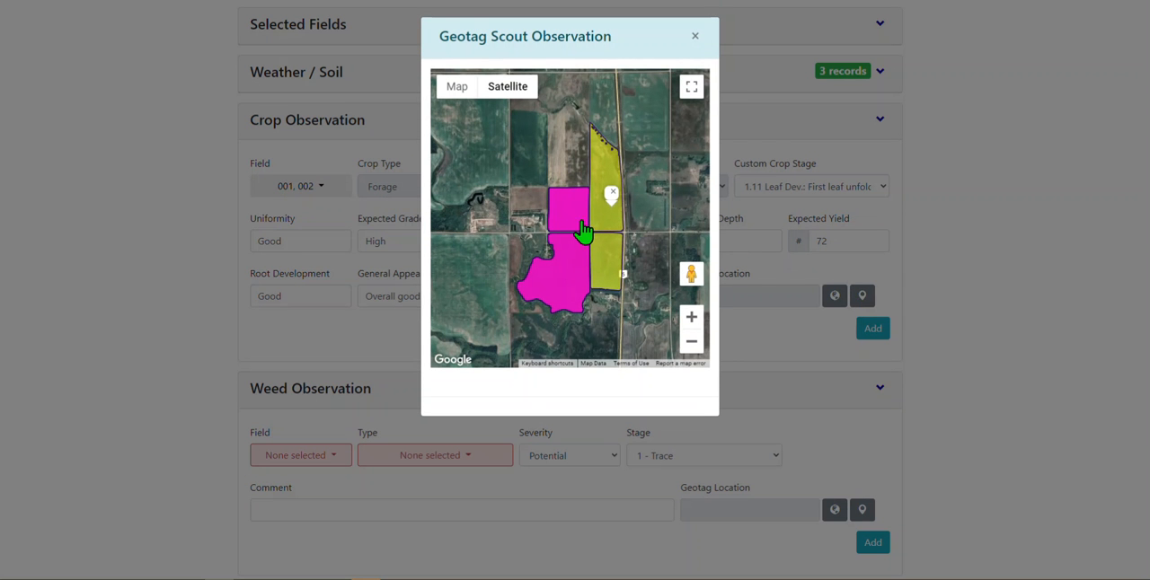
left_click(574, 220)
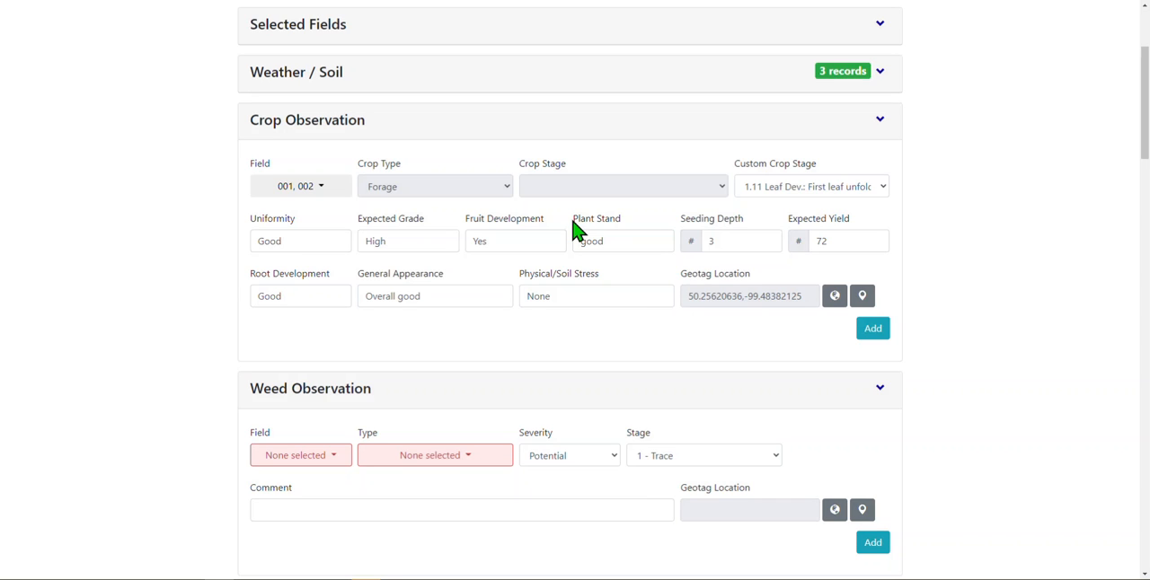
- Add the completed crop observation for fields 001 and 002 to the report
left_click(868, 334)
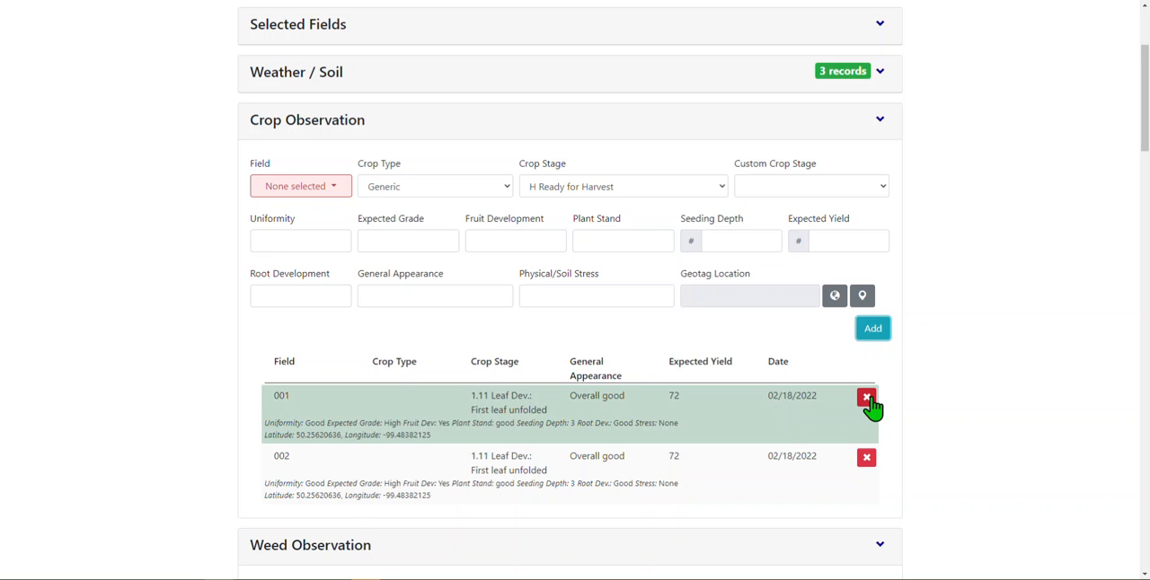
- Reopen field 001's crop record, re-add it with seeding depth 5 and expected yield 75, and collapse the Crop Observation section
left_click(867, 399)
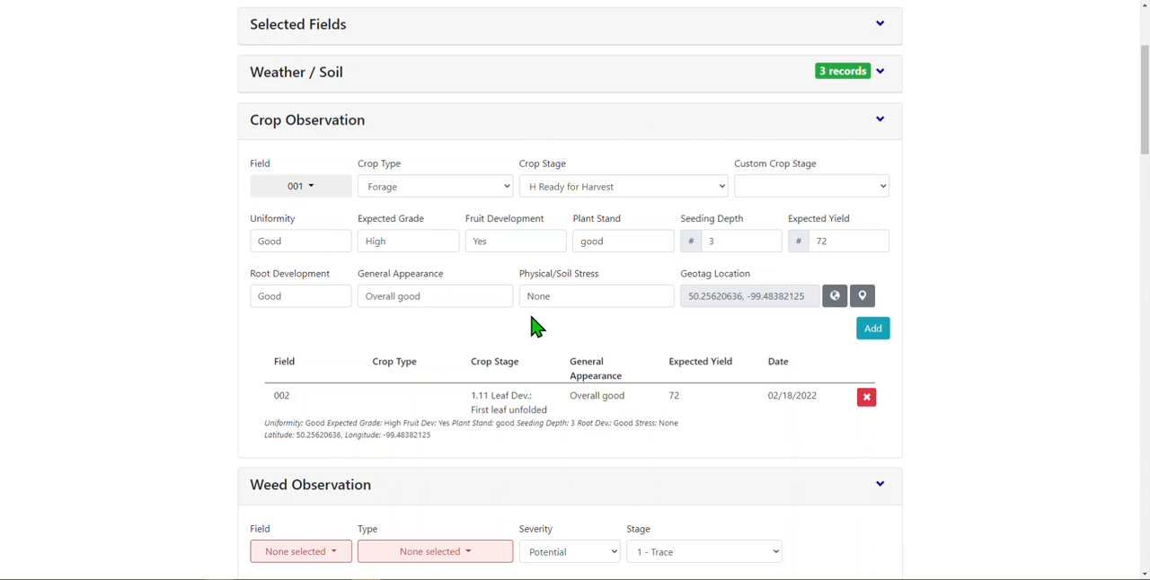
left_click_drag(721, 242, 696, 239)
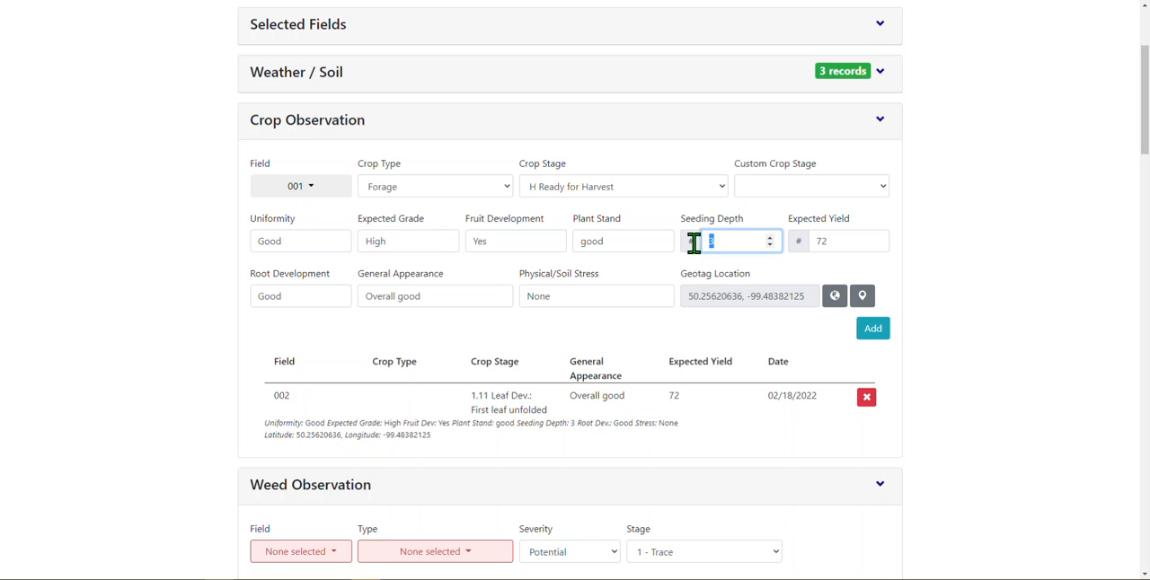
type("5")
key("Tab")
type("75")
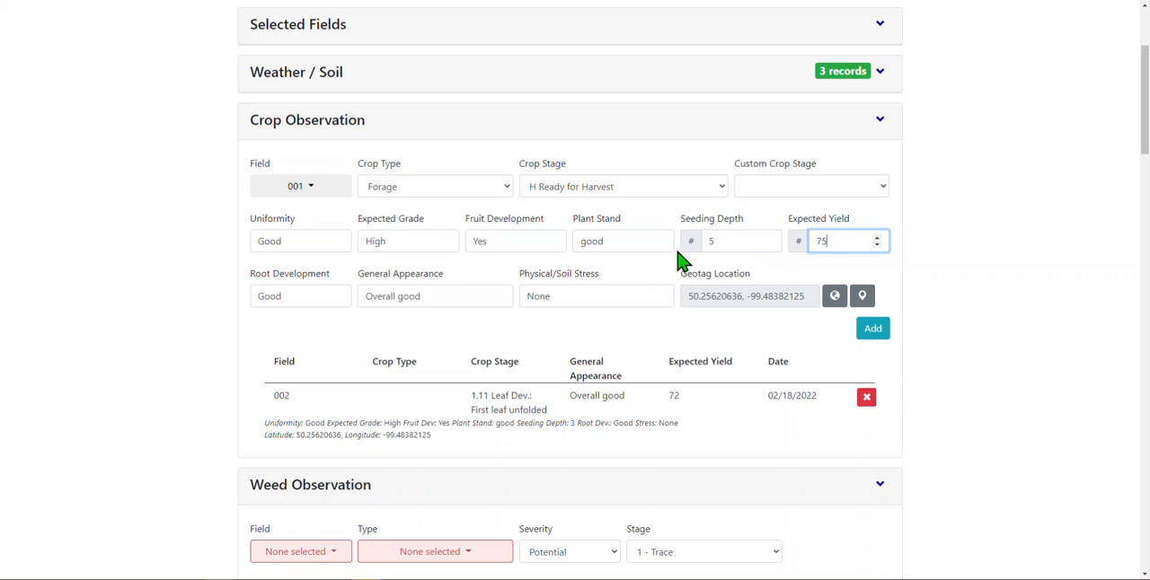
left_click(870, 329)
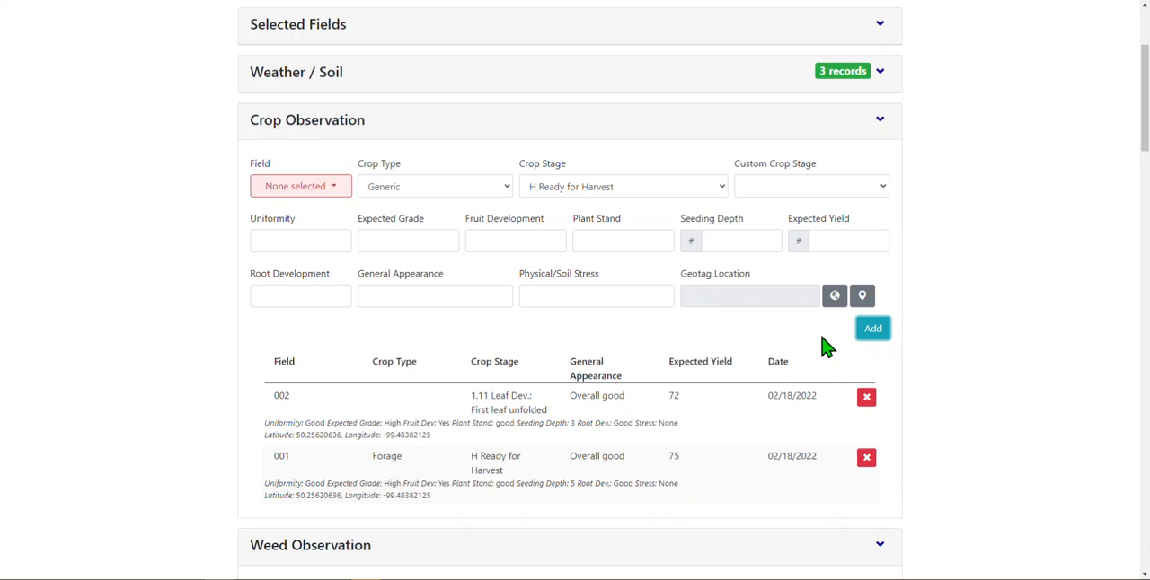
left_click(880, 121)
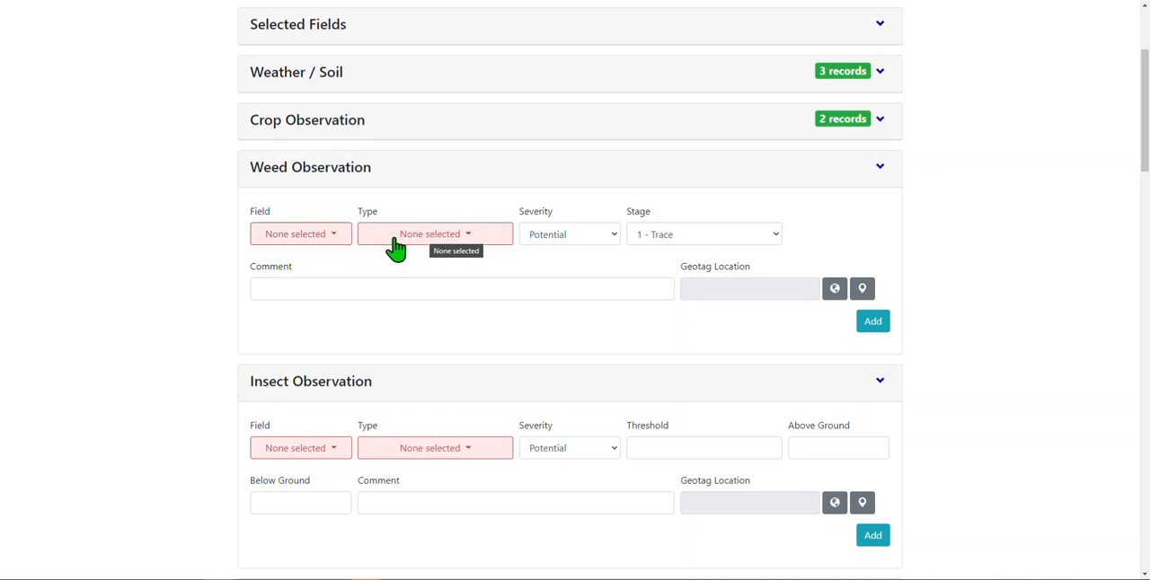
left_click(334, 241)
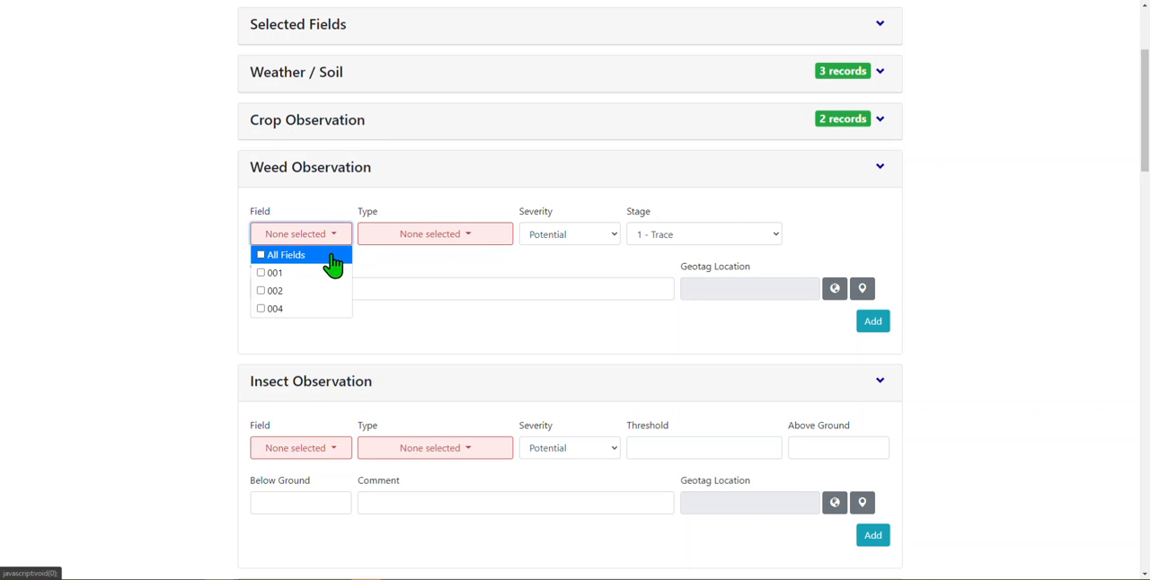
left_click(407, 243)
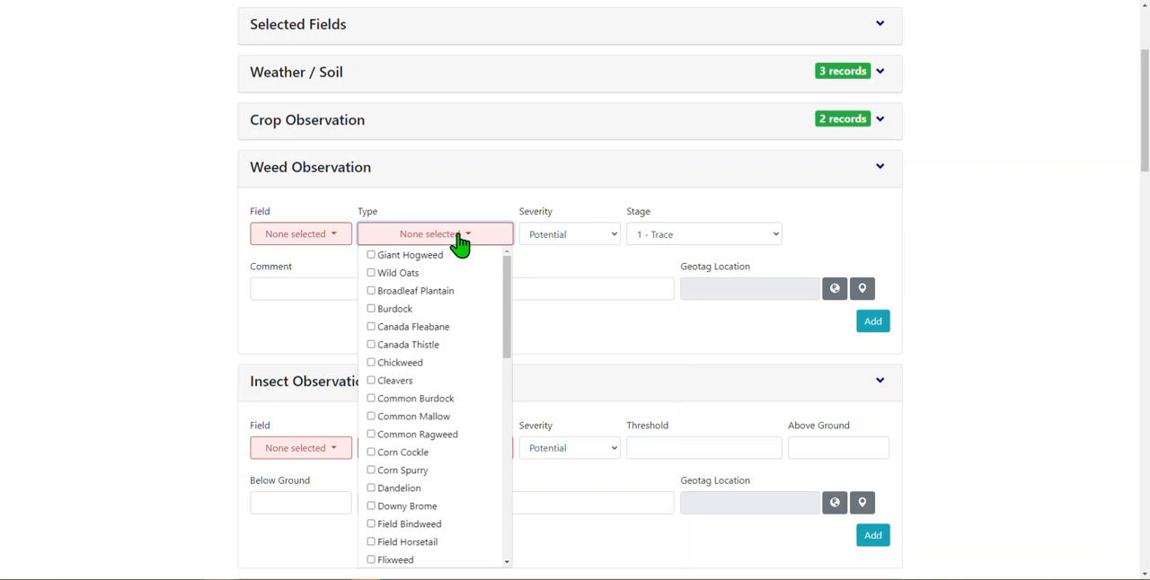
left_click(460, 241)
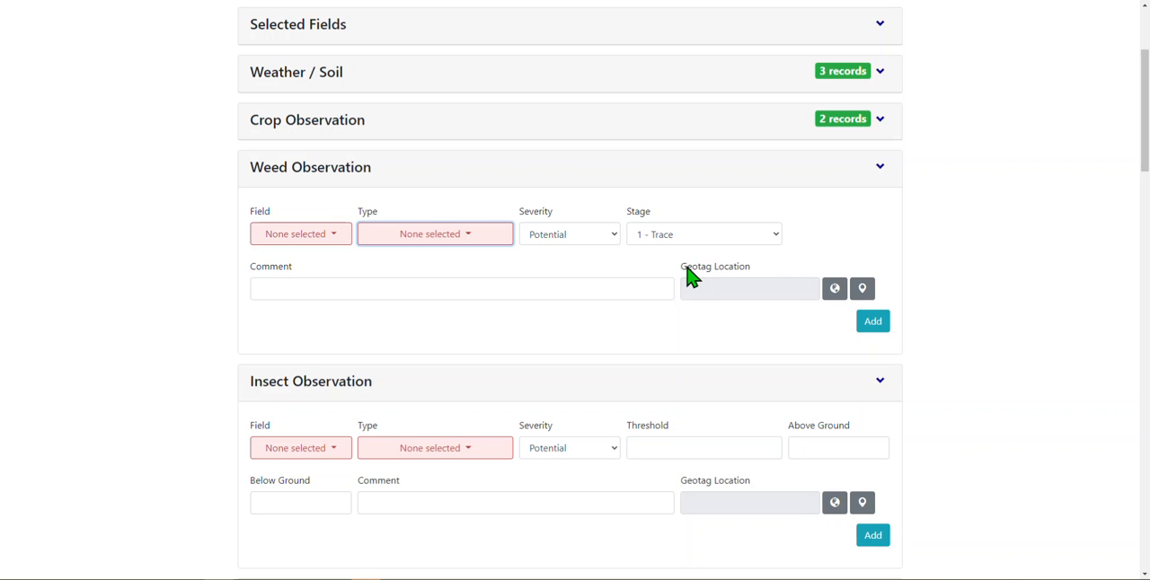
- Select fields 002 and 004 and the weed types Wild Oats, Burdock and Cleavers in the Weed Observation
left_click(327, 235)
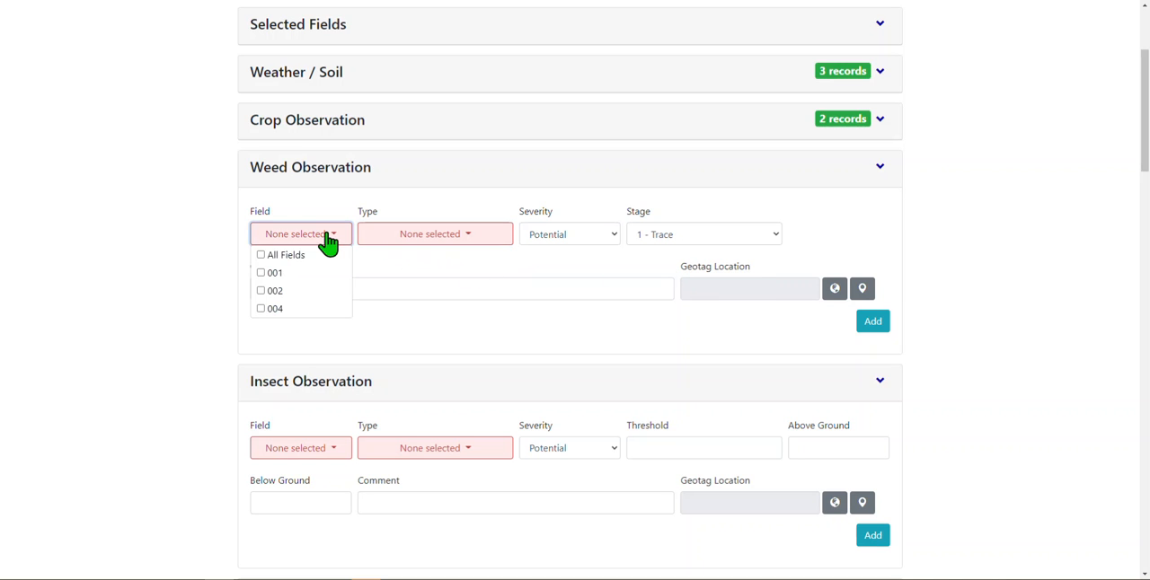
left_click(310, 290)
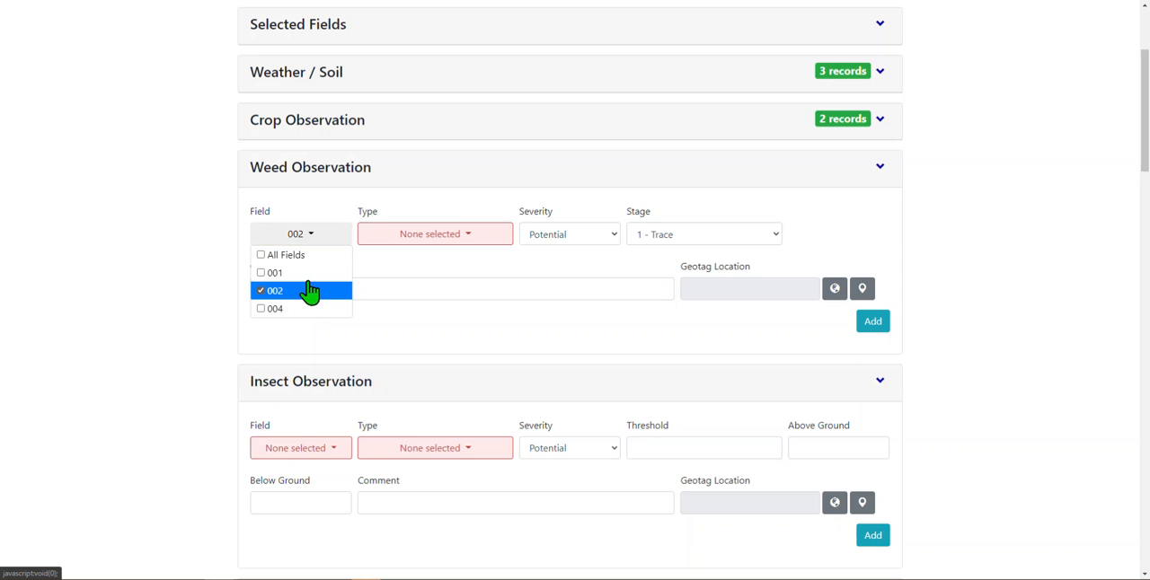
left_click(308, 310)
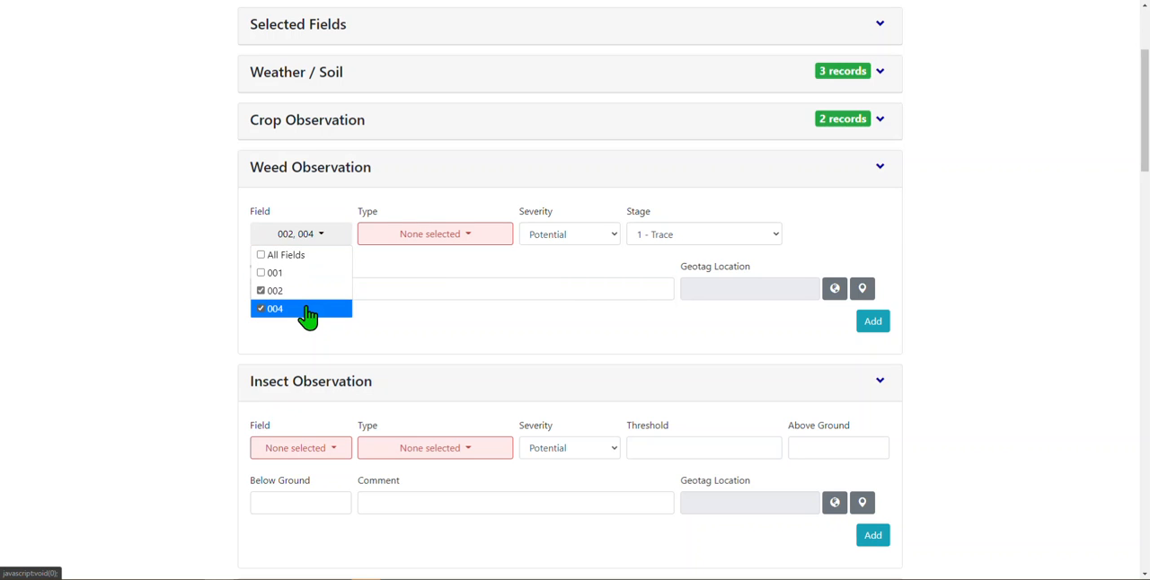
left_click(434, 238)
left_click(455, 276)
left_click(458, 237)
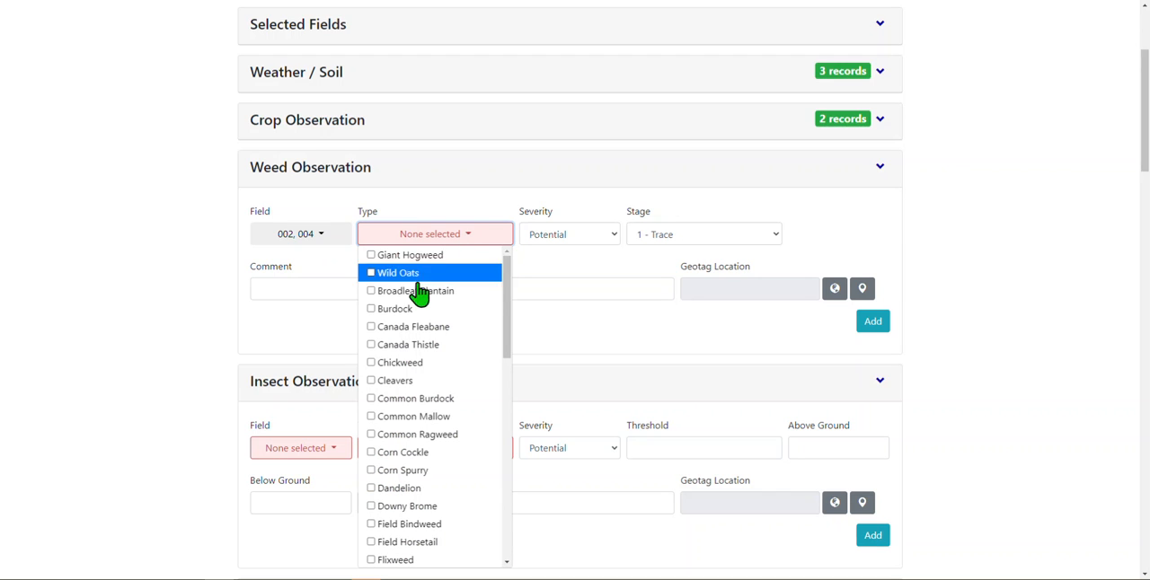
left_click(375, 310)
left_click(384, 384)
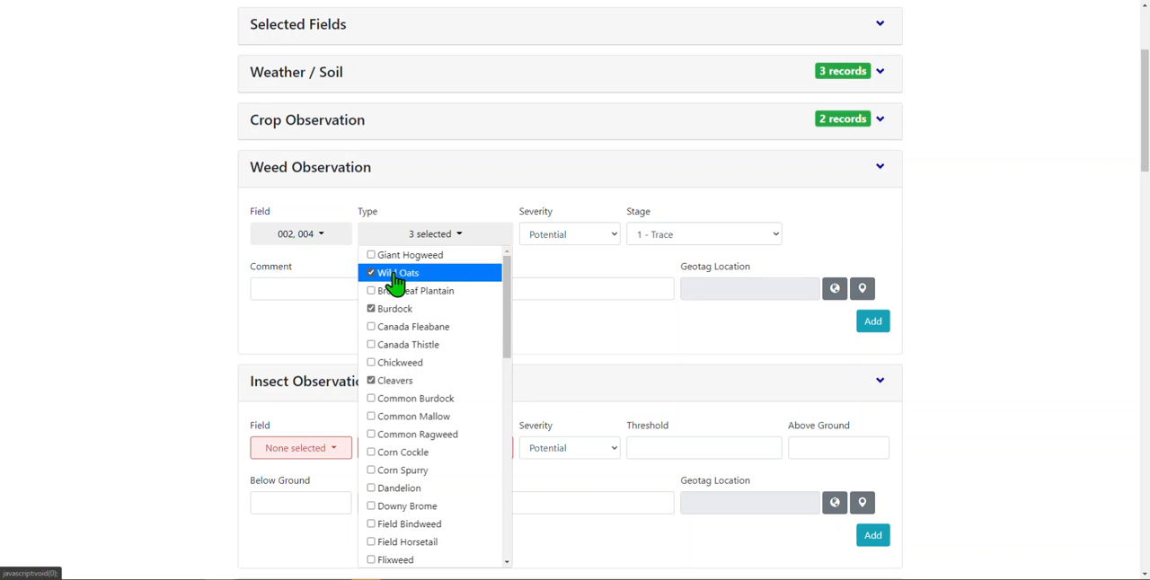
left_click(547, 333)
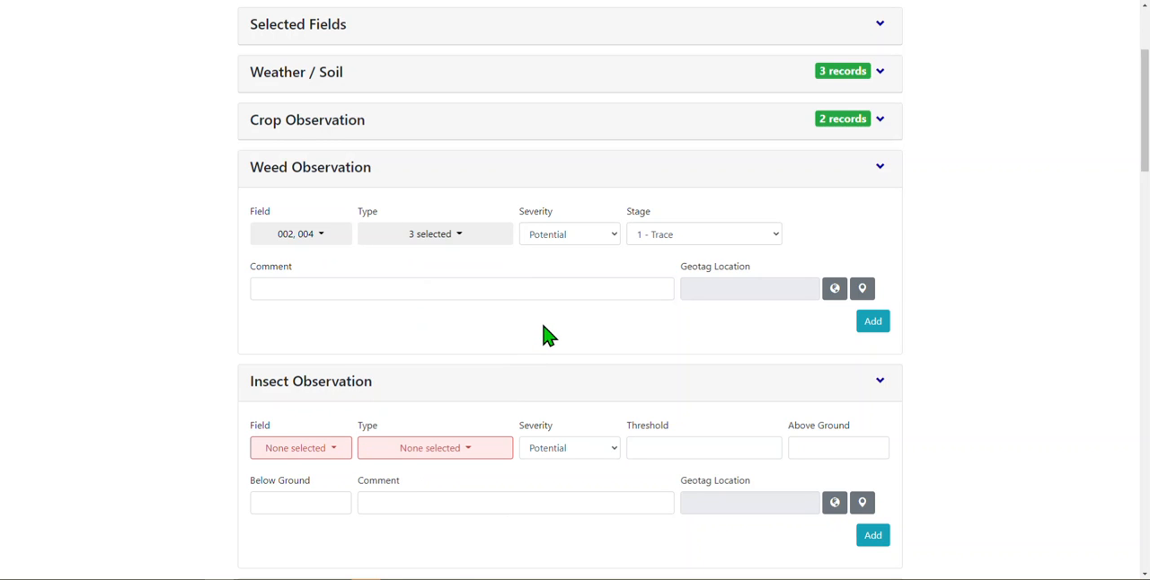
- Set the weed severity to Medium and the stage to 2 - 1 Leaf
left_click(601, 243)
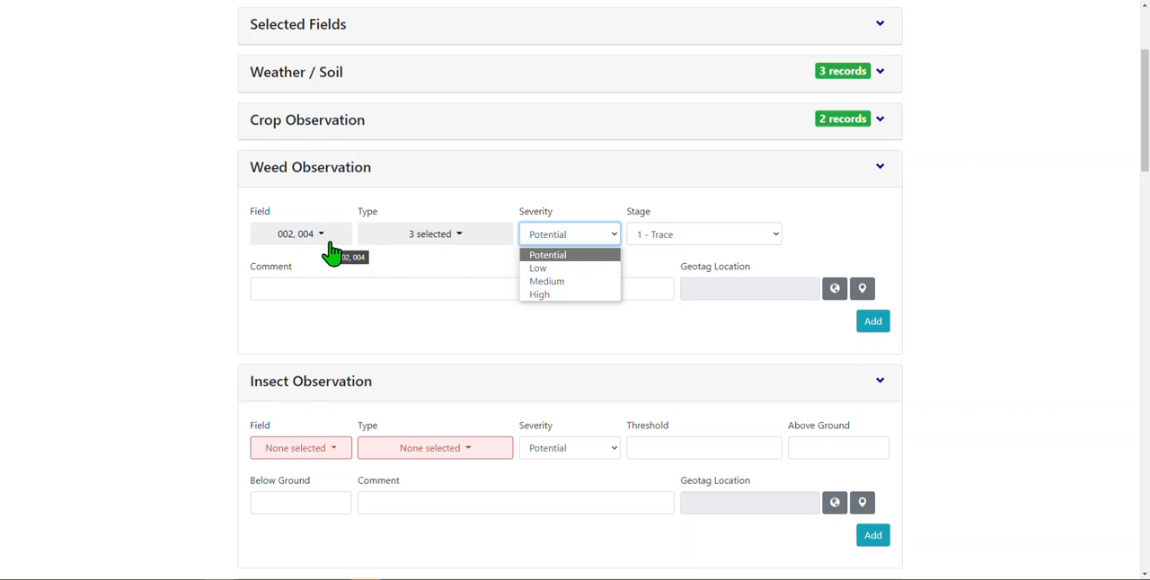
left_click(562, 282)
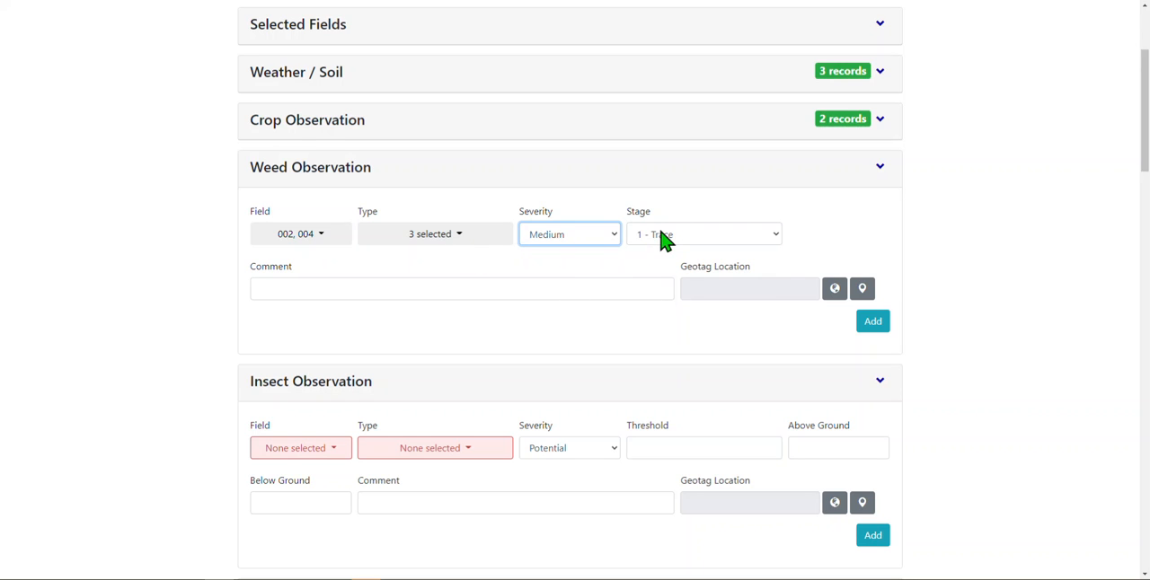
left_click(663, 239)
left_click(665, 269)
- Enter the weed comment "The weeds are around the borders of the fields and could be sprayed easy with a quick application"
left_click(602, 280)
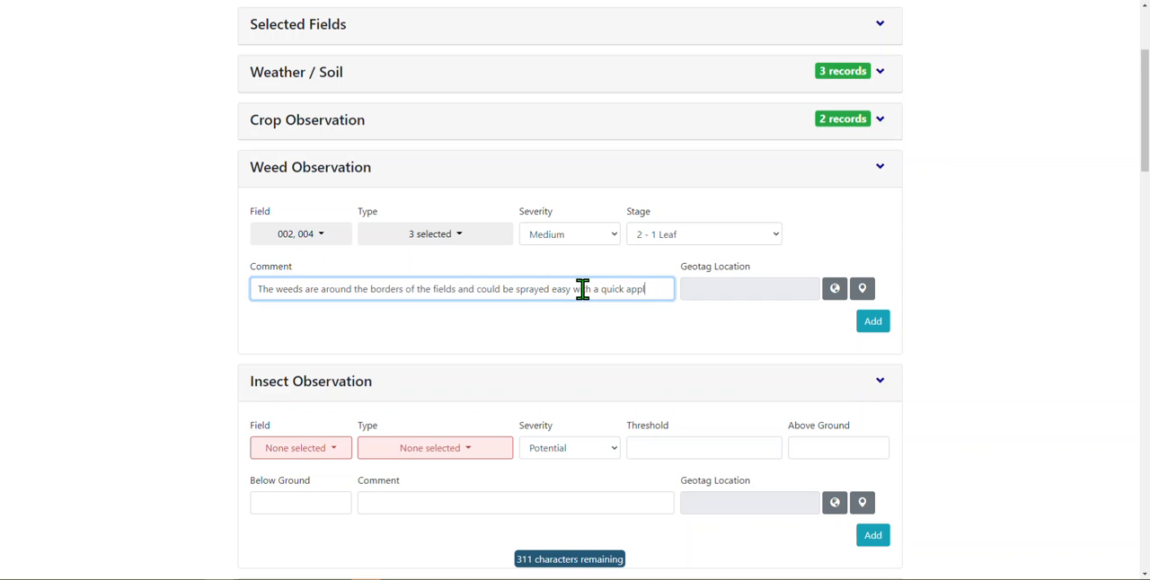
type("tion")
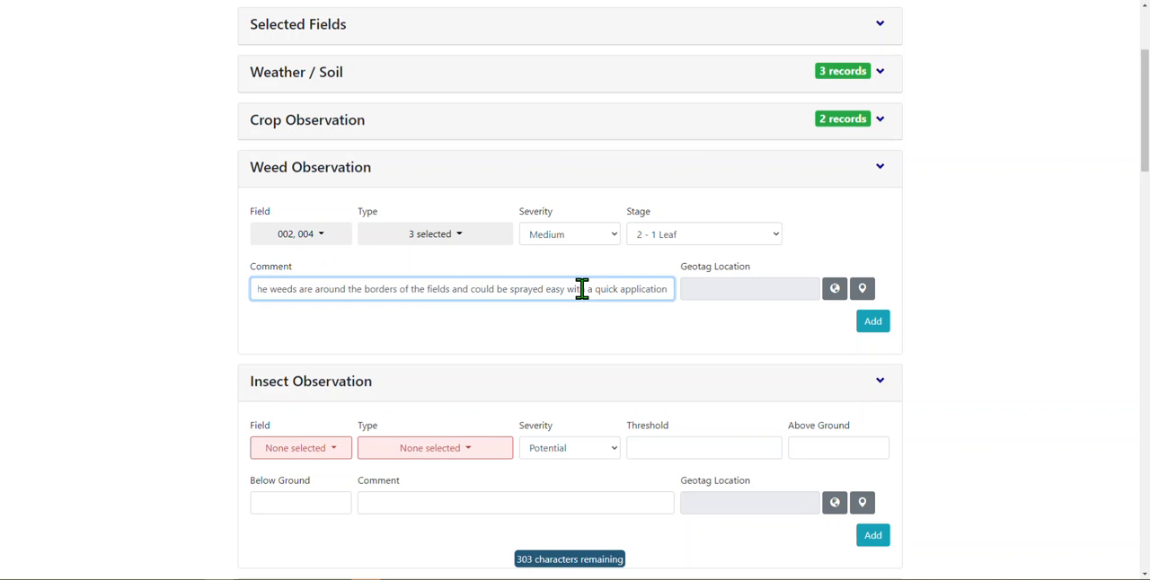
- Geotag the Weed Observation inside the southern magenta field on the map and add it to the report
left_click(862, 289)
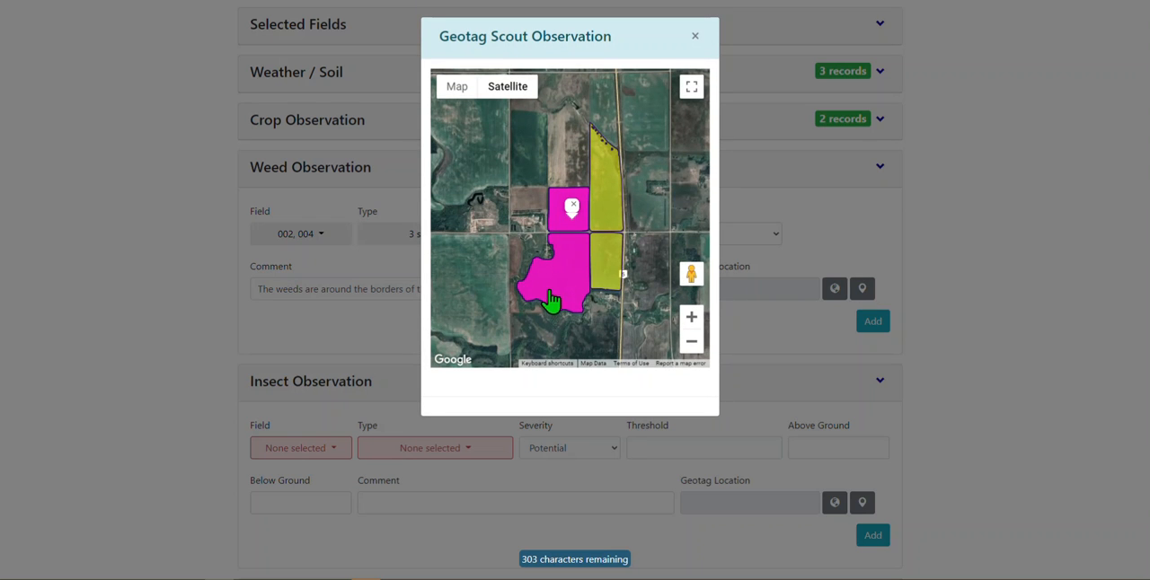
left_click(546, 275)
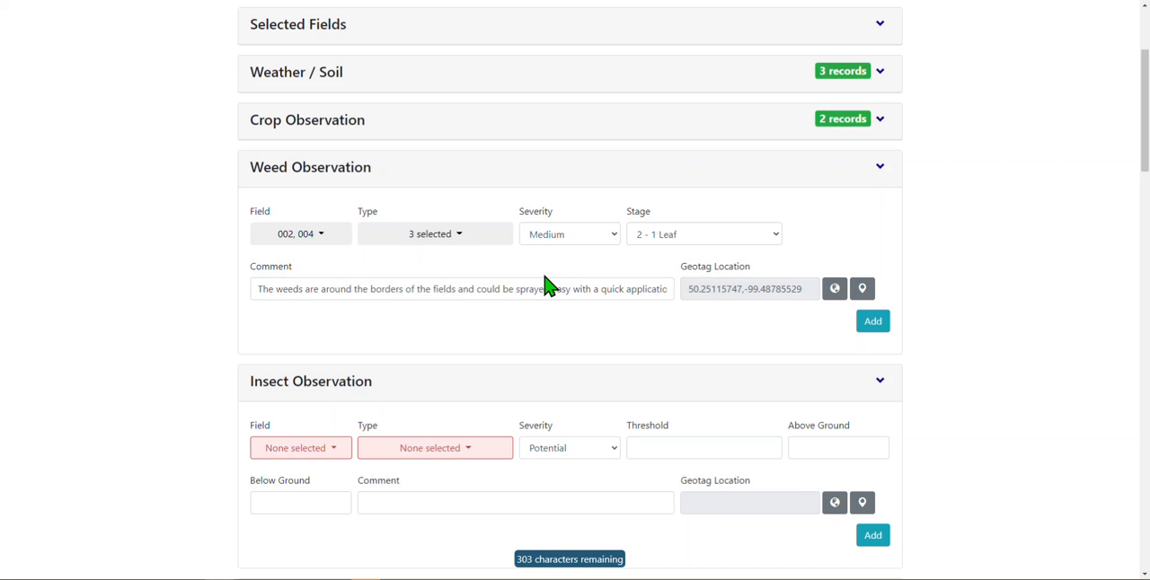
left_click(872, 322)
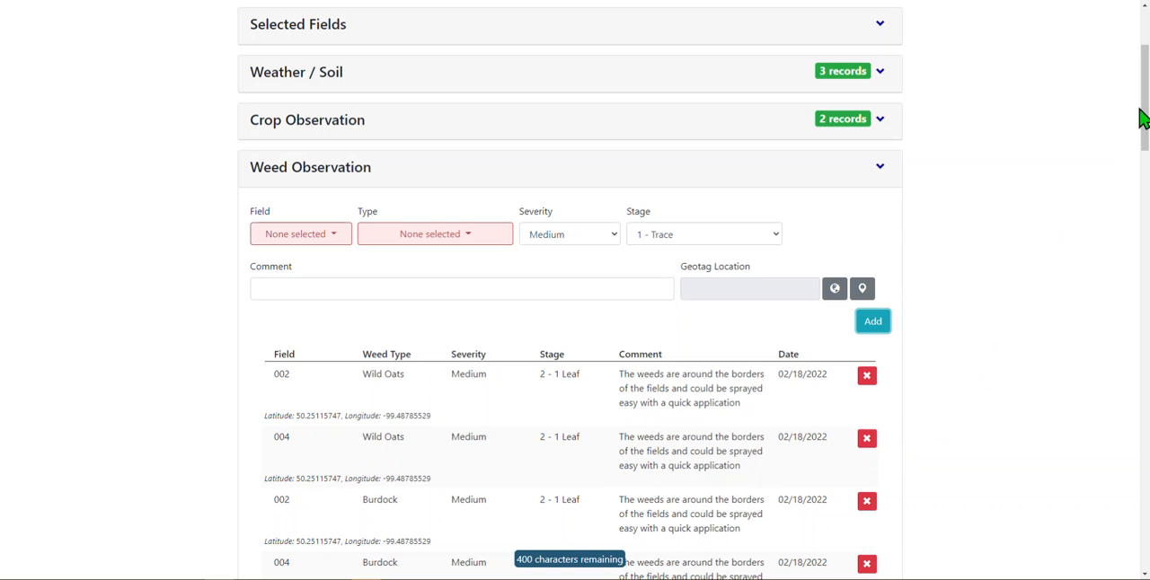
- Review the added weed records and collapse the Weed Observation section
left_click_drag(1147, 107, 1146, 156)
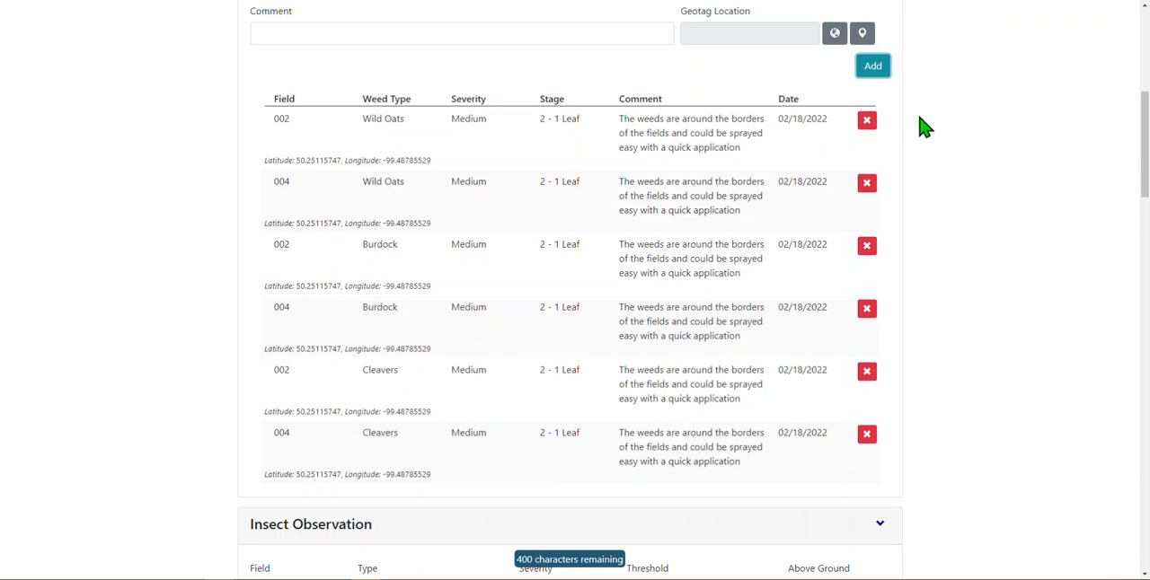
left_click_drag(1145, 146, 1144, 133)
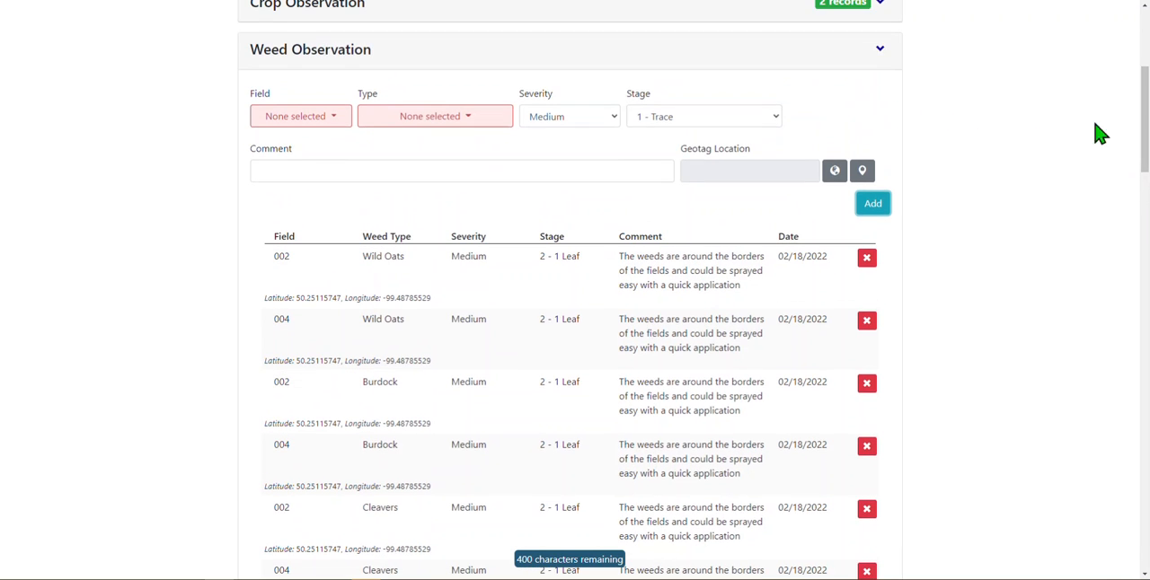
left_click(878, 51)
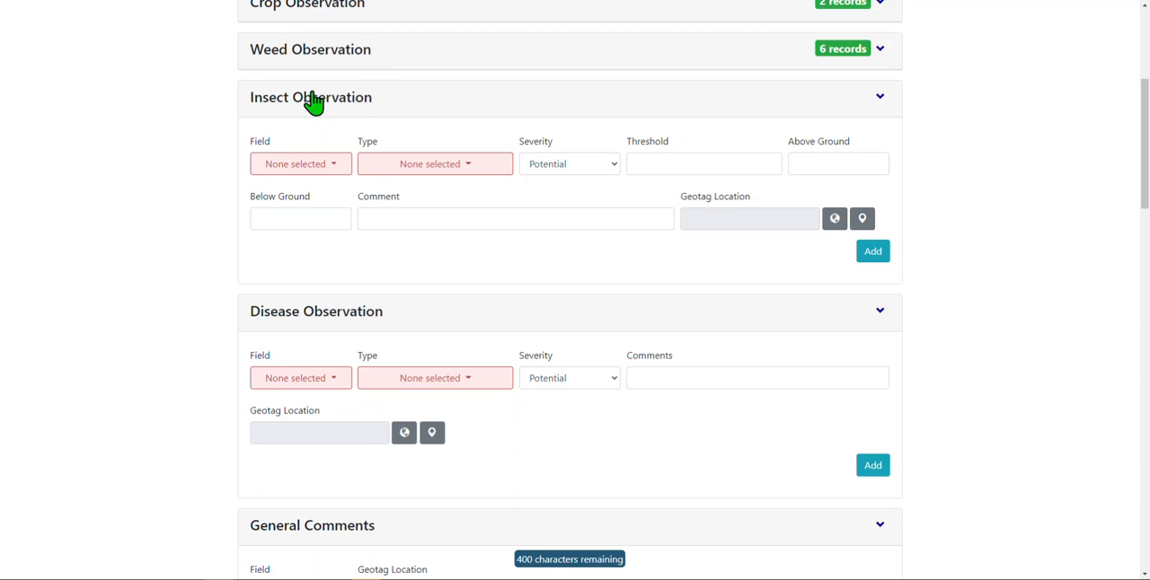
- Choose Aphids, Leaf Hoppers and Thrips with Low severity for fields 001 and 002 in the Insect Observation
left_click(310, 170)
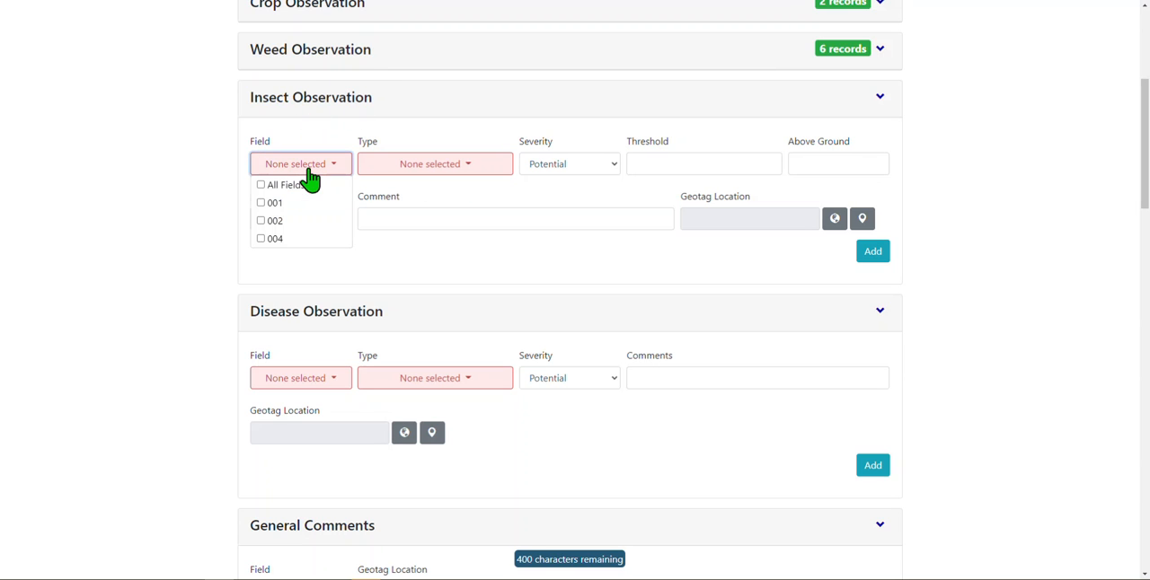
left_click(309, 204)
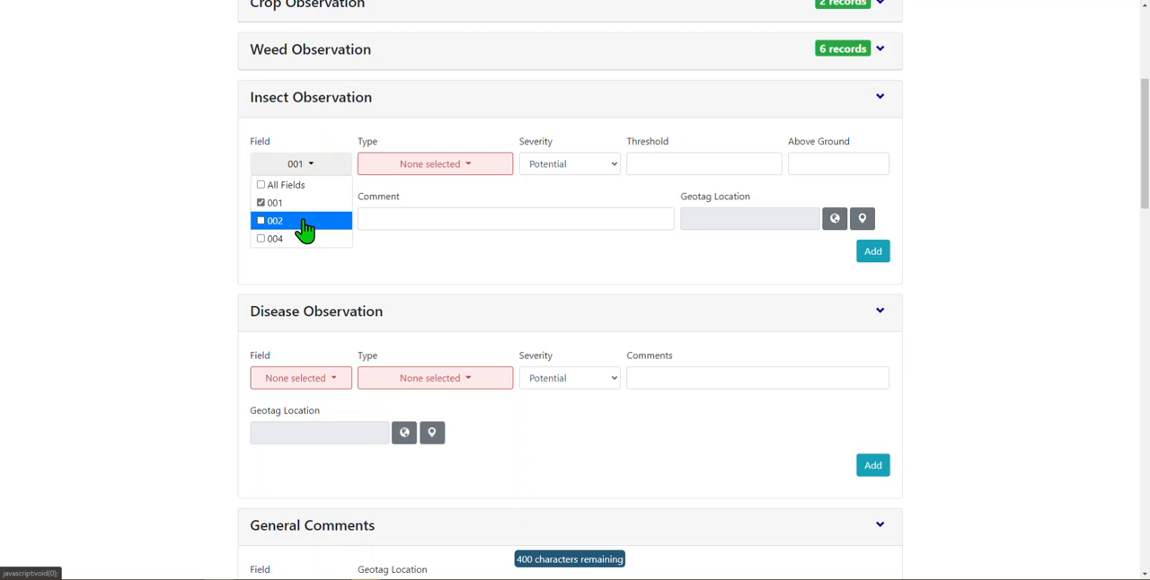
left_click(449, 168)
left_click(370, 186)
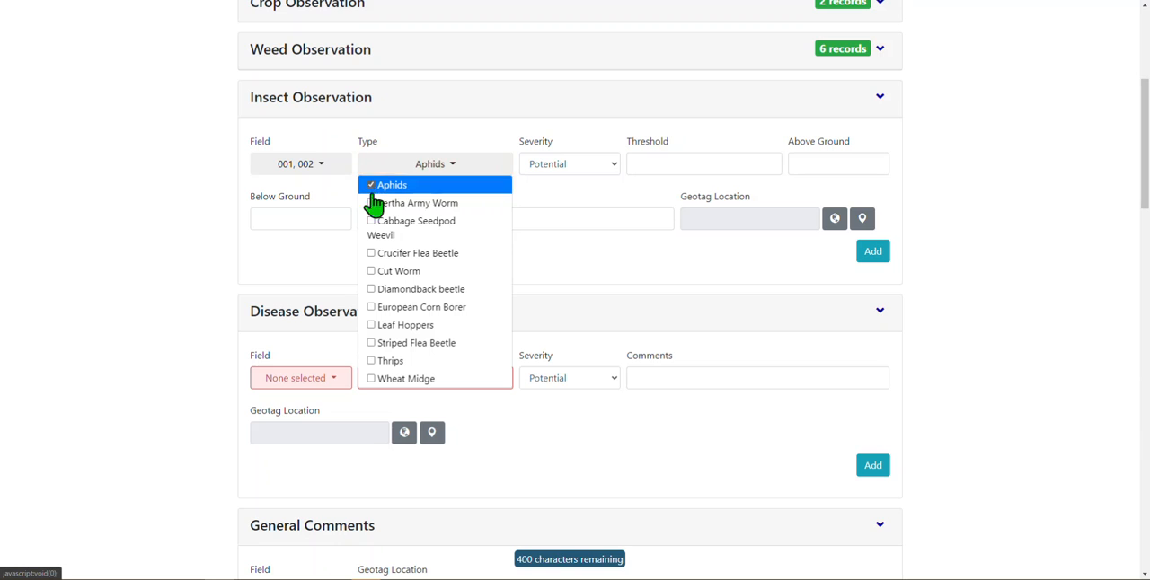
left_click(371, 325)
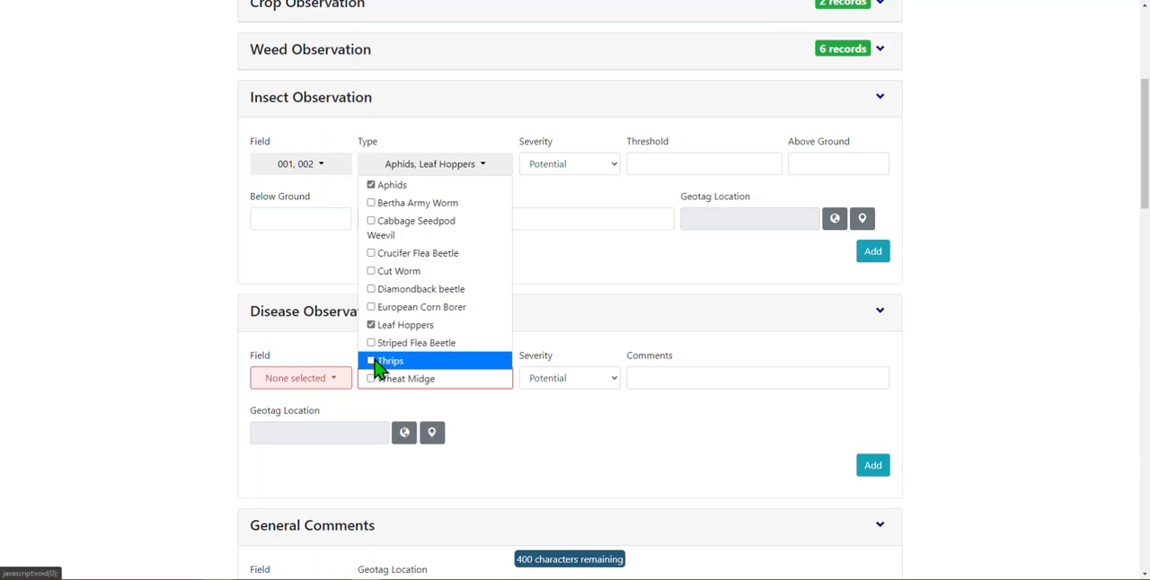
left_click(371, 361)
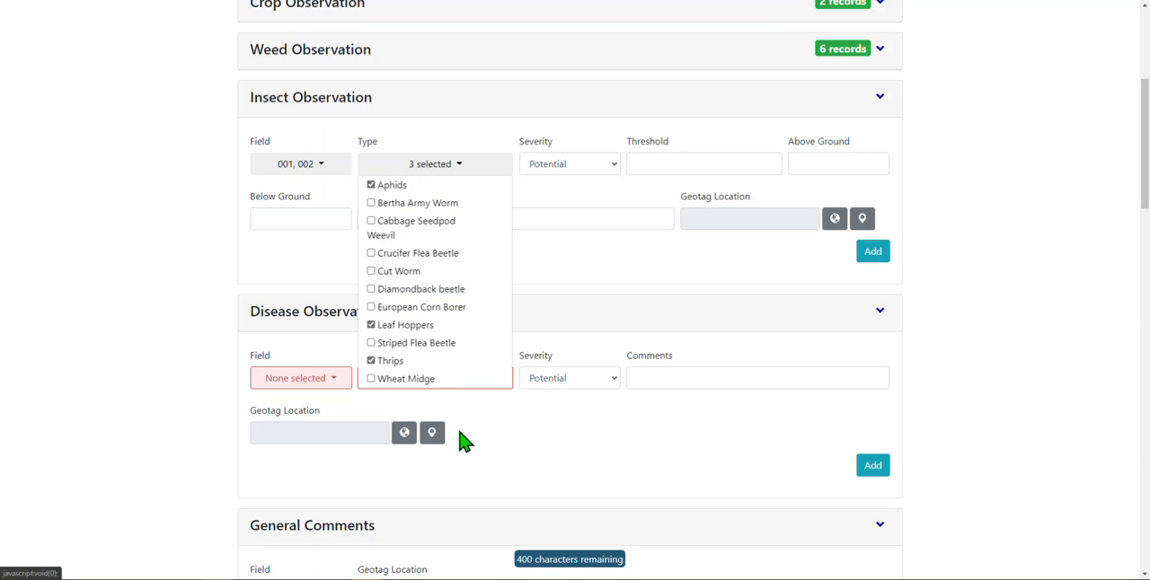
left_click(508, 454)
left_click(585, 165)
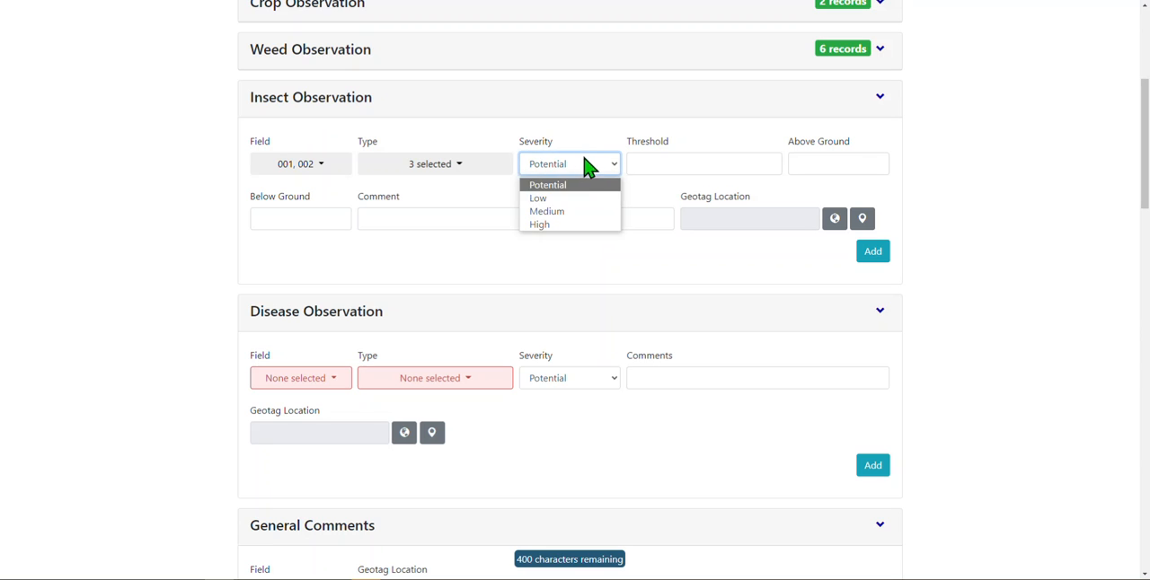
left_click(575, 198)
left_click(641, 169)
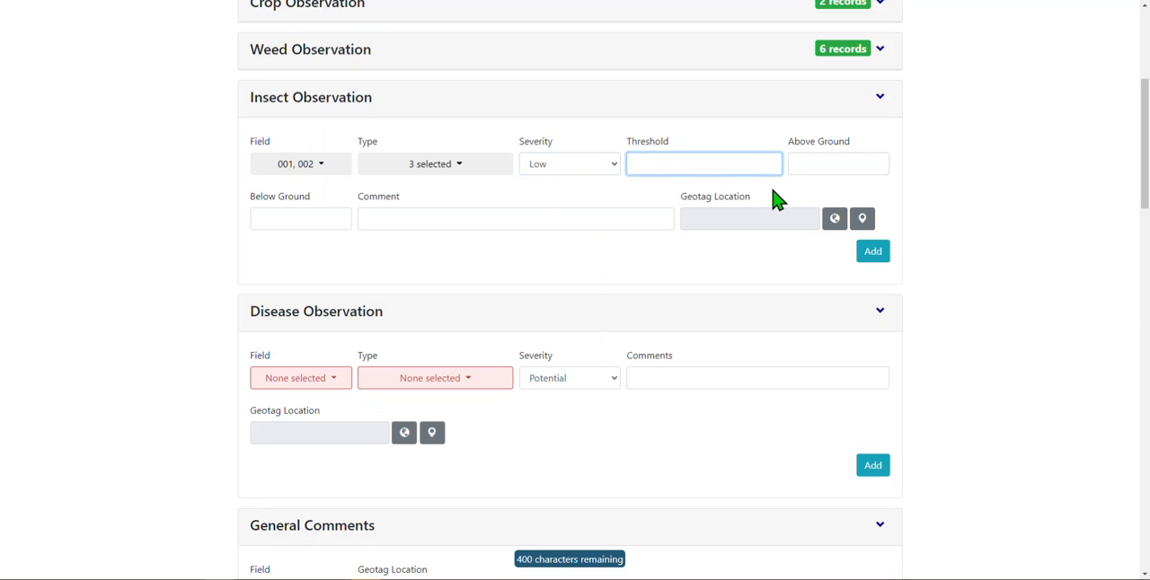
left_click(806, 165)
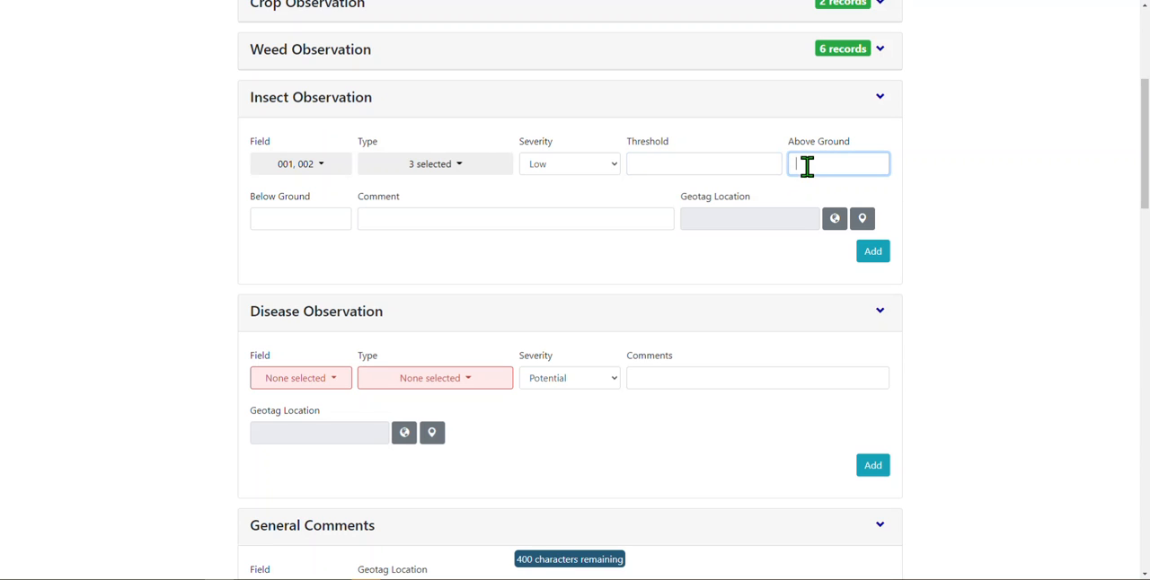
left_click(332, 221)
left_click(408, 220)
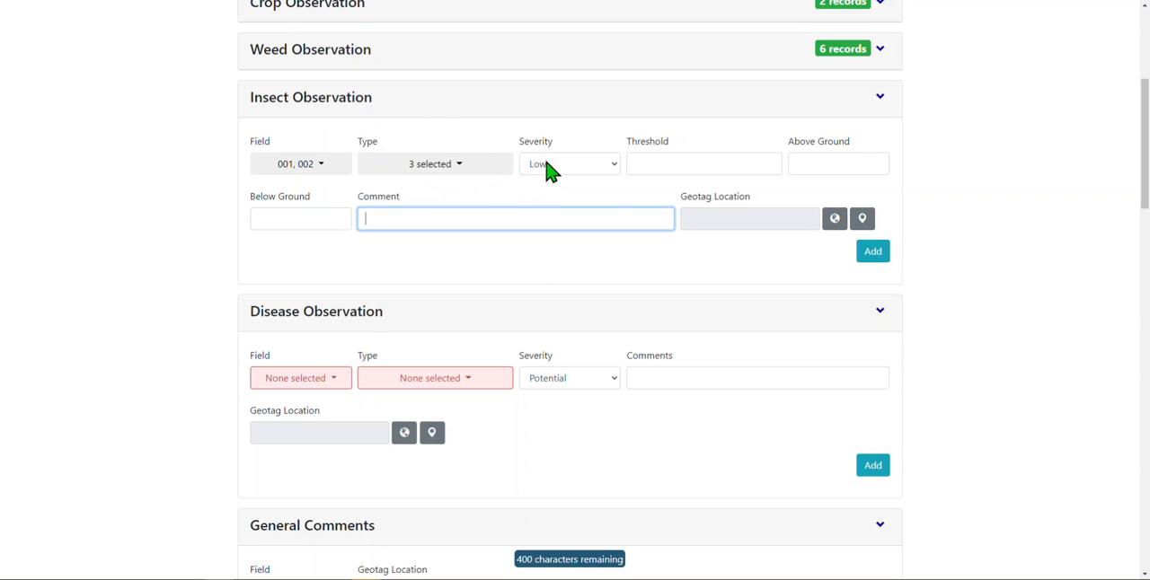
- Geotag the Insect Observation inside the northern magenta field on the map, add it to the report and collapse the section
left_click(861, 218)
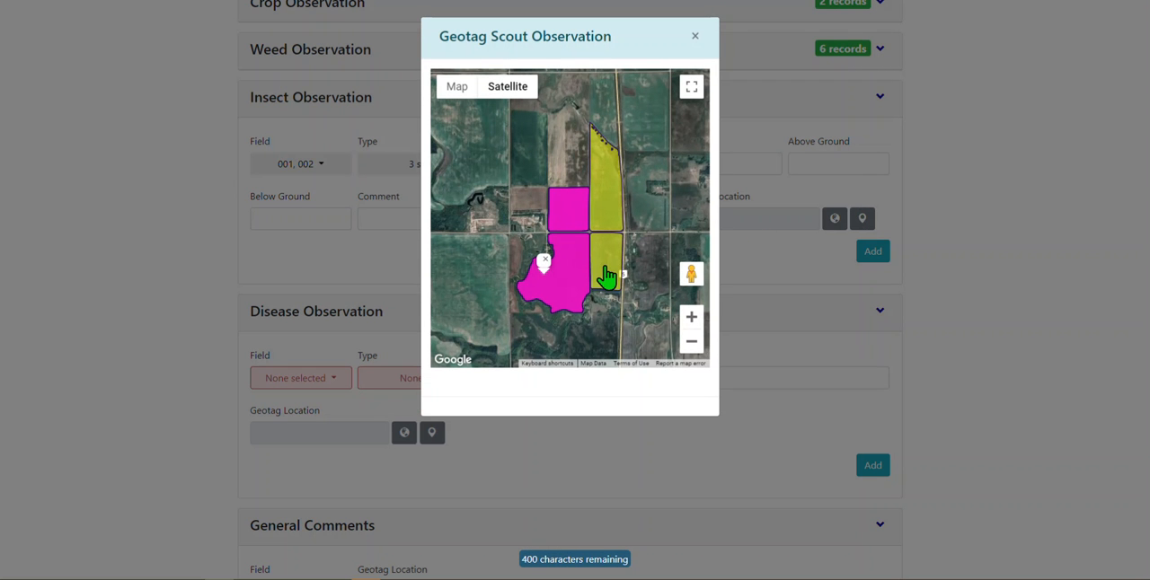
left_click(561, 221)
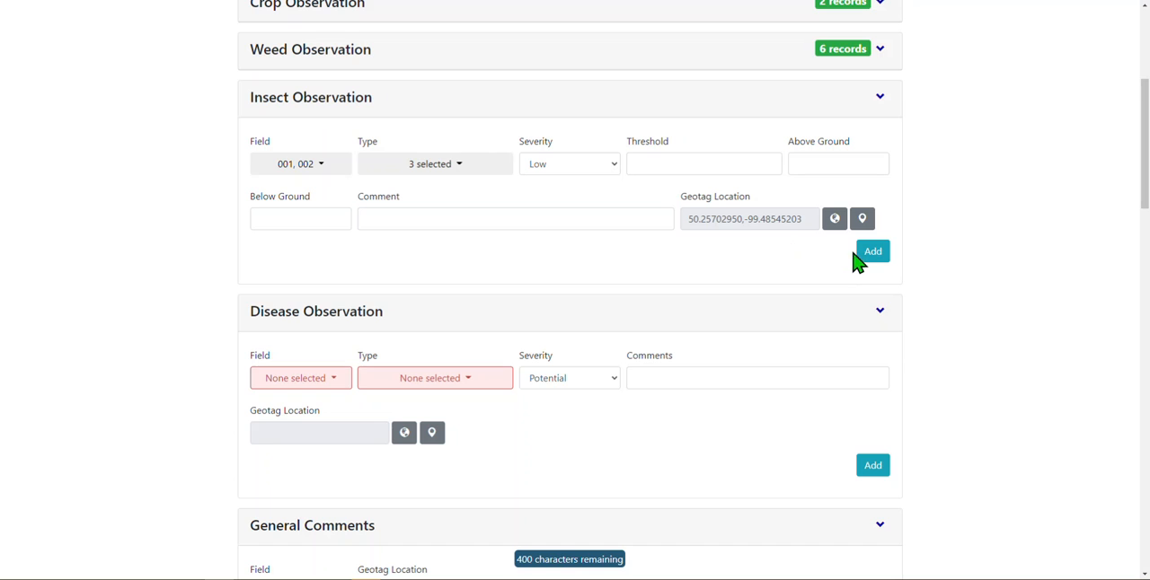
left_click(868, 256)
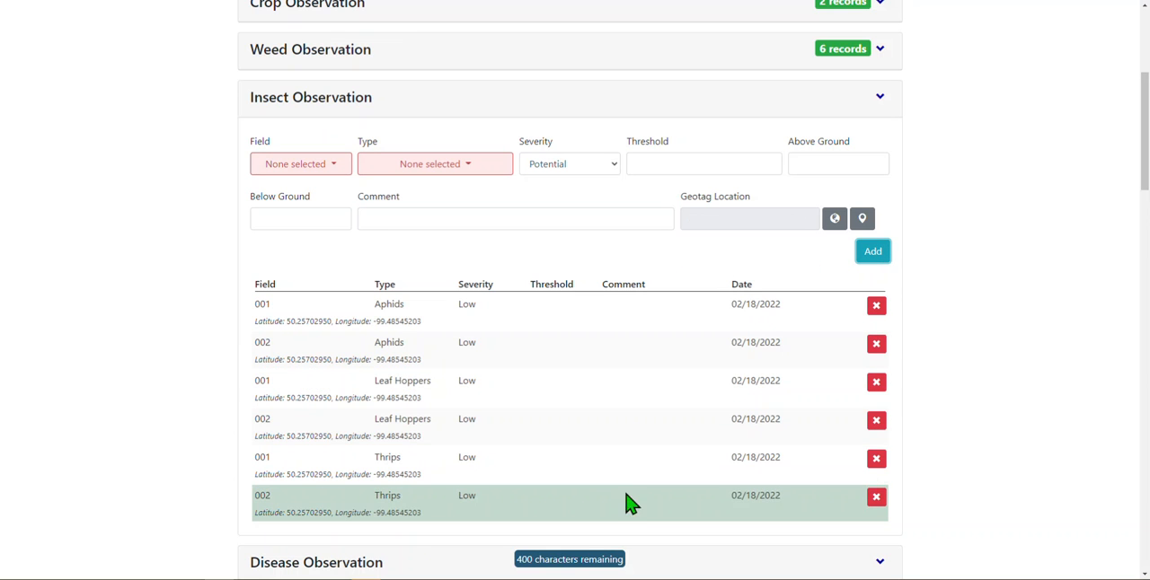
left_click(878, 105)
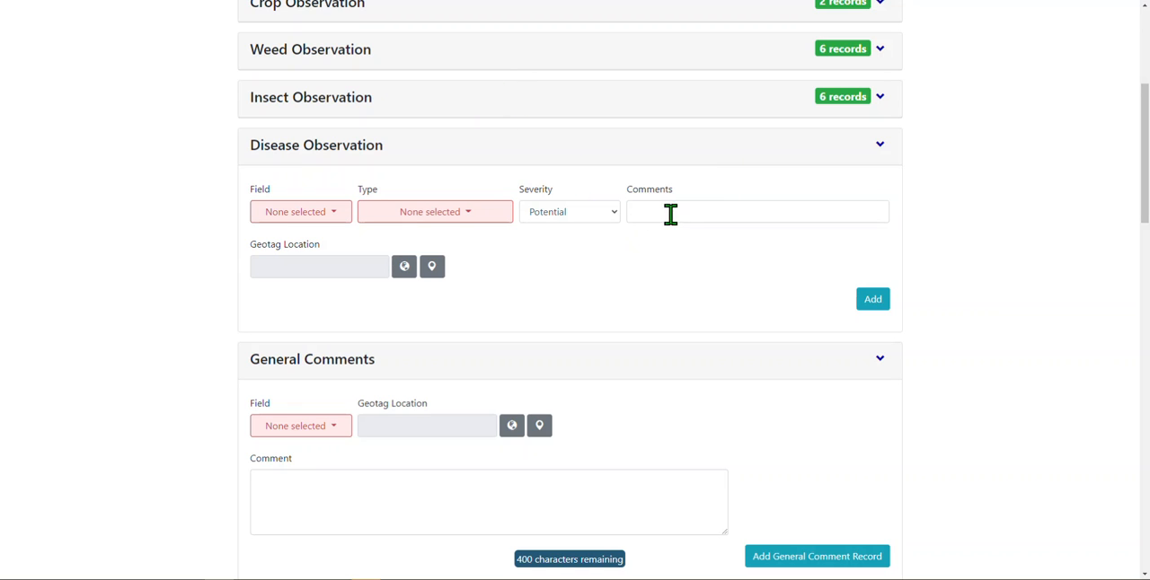
- Choose Common Blunt, Downey Mildew and Fusarium Head Blight with Medium severity for fields 001 and 004 in the Disease Observation
left_click(310, 214)
left_click(305, 252)
left_click(289, 287)
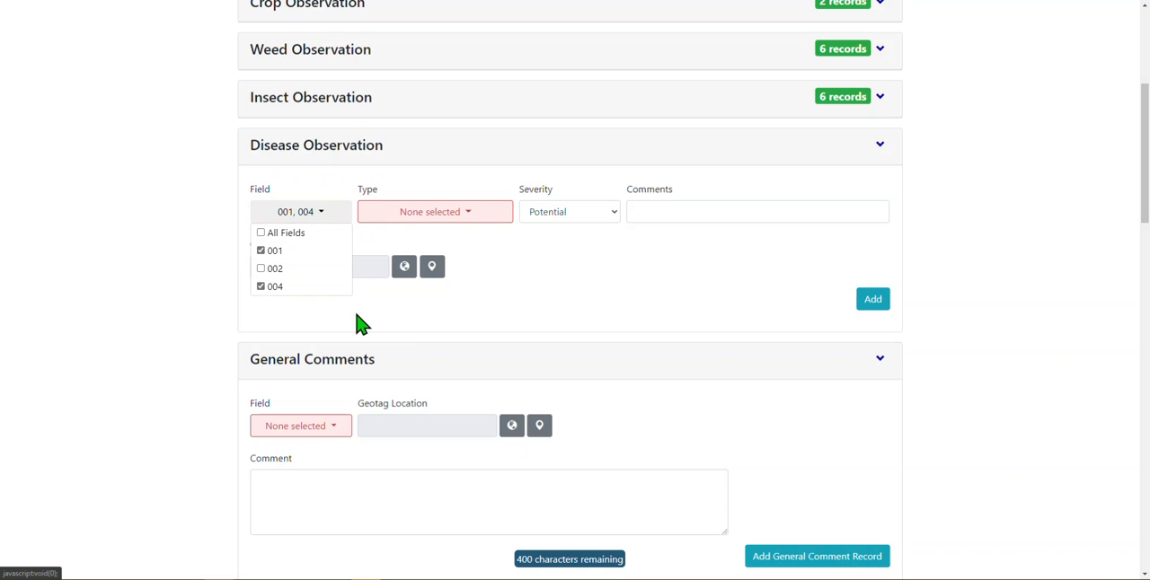
left_click(431, 216)
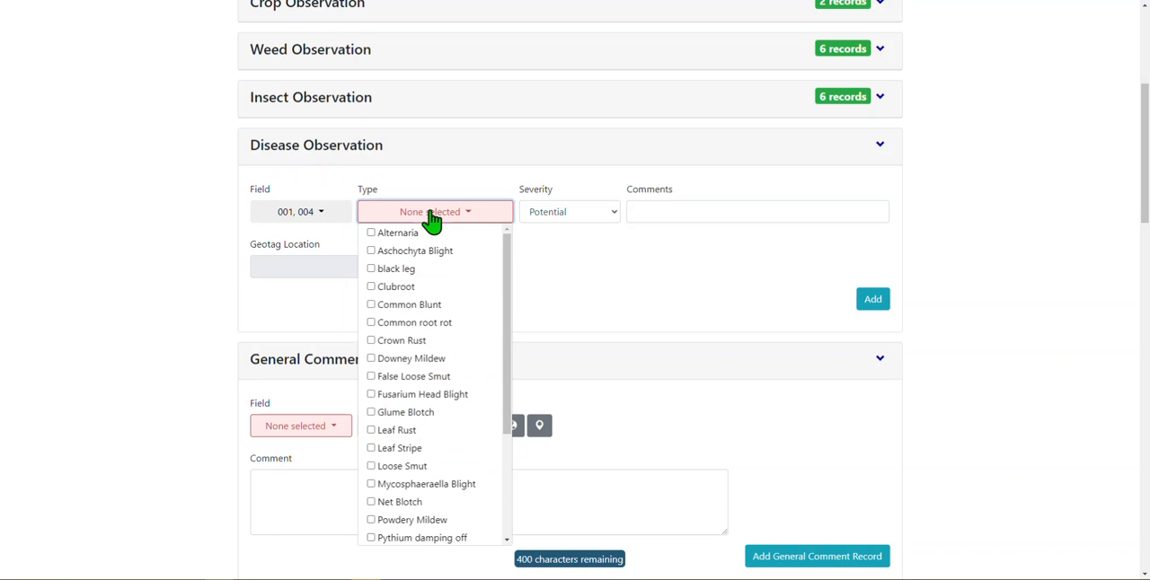
left_click(374, 308)
left_click(375, 367)
left_click(375, 400)
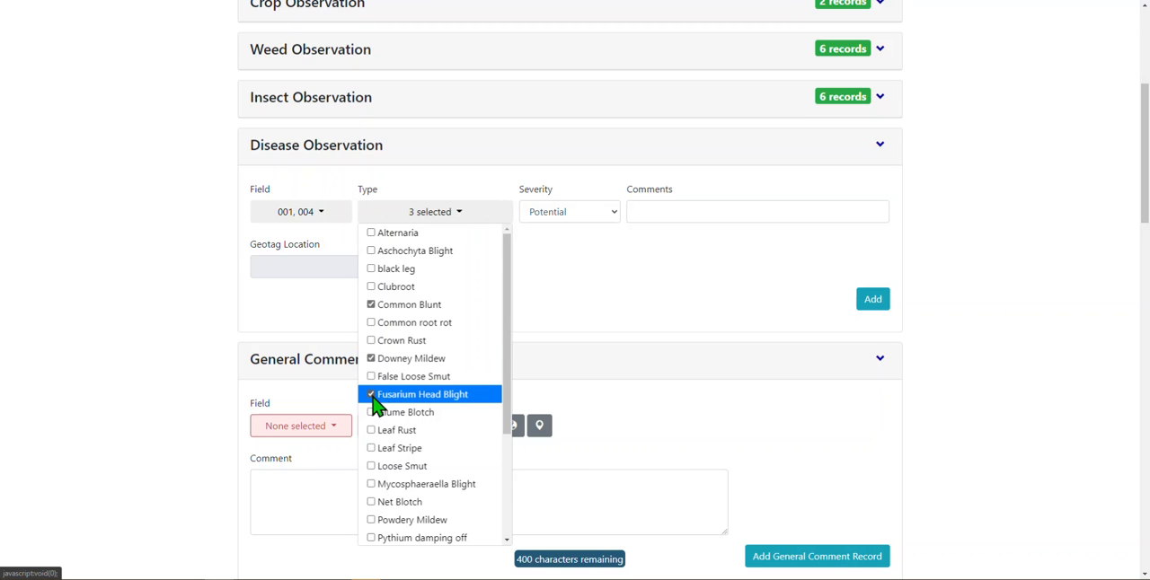
left_click(566, 313)
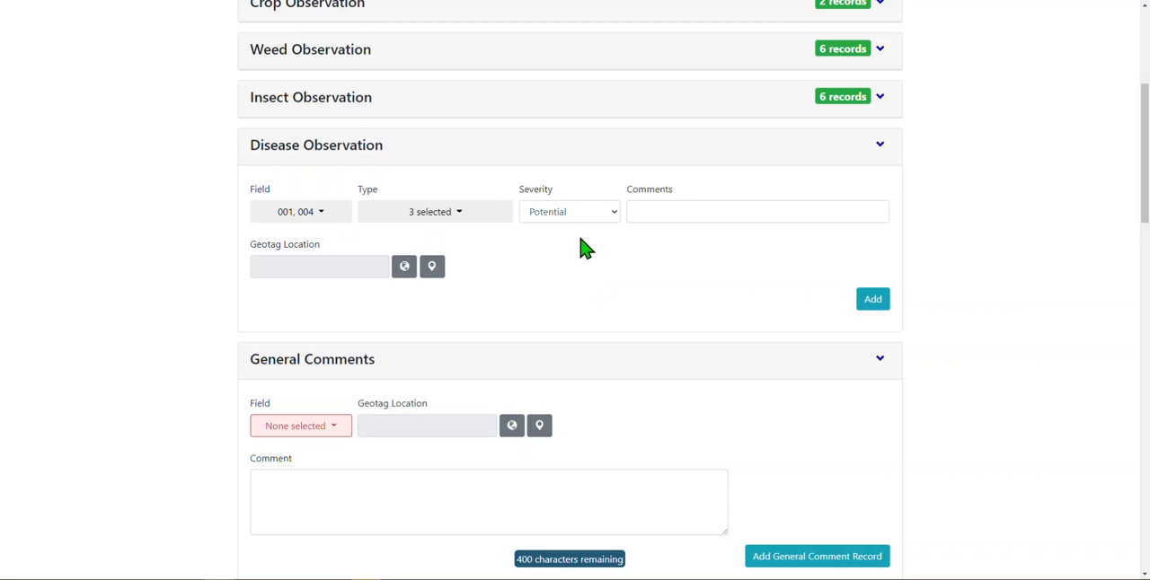
left_click(575, 218)
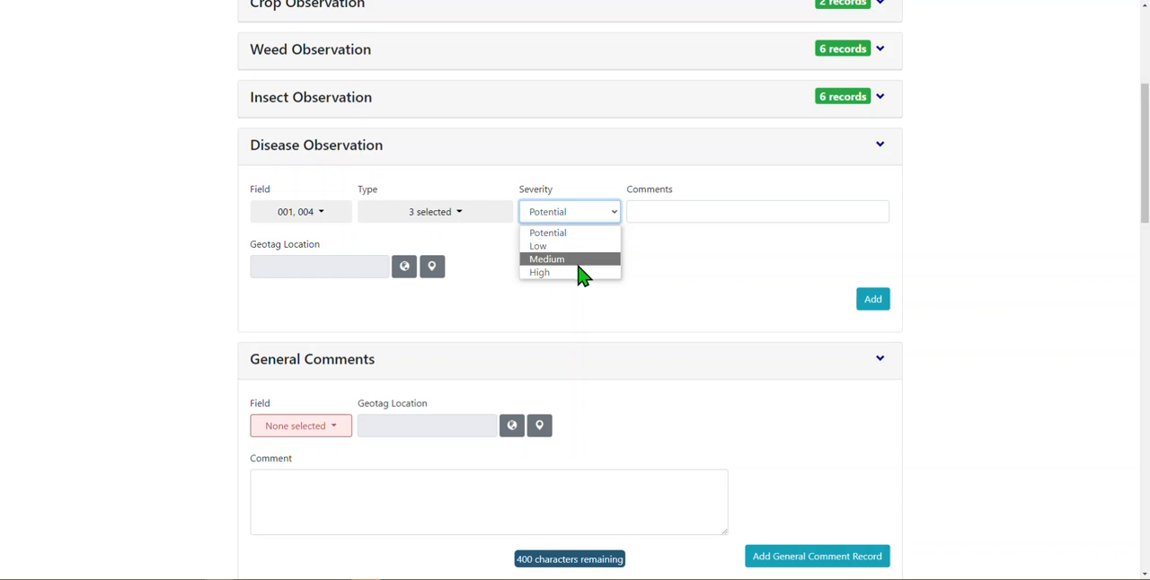
left_click(580, 260)
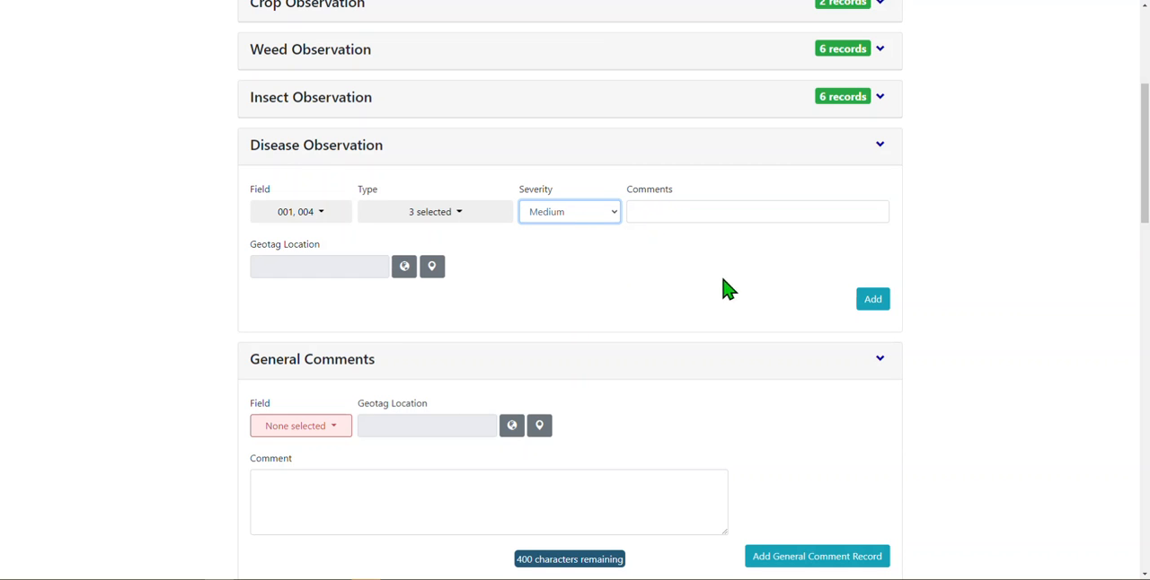
- Geotag the Disease Observation inside the northern yellow field on the map and add it to the report
left_click(432, 268)
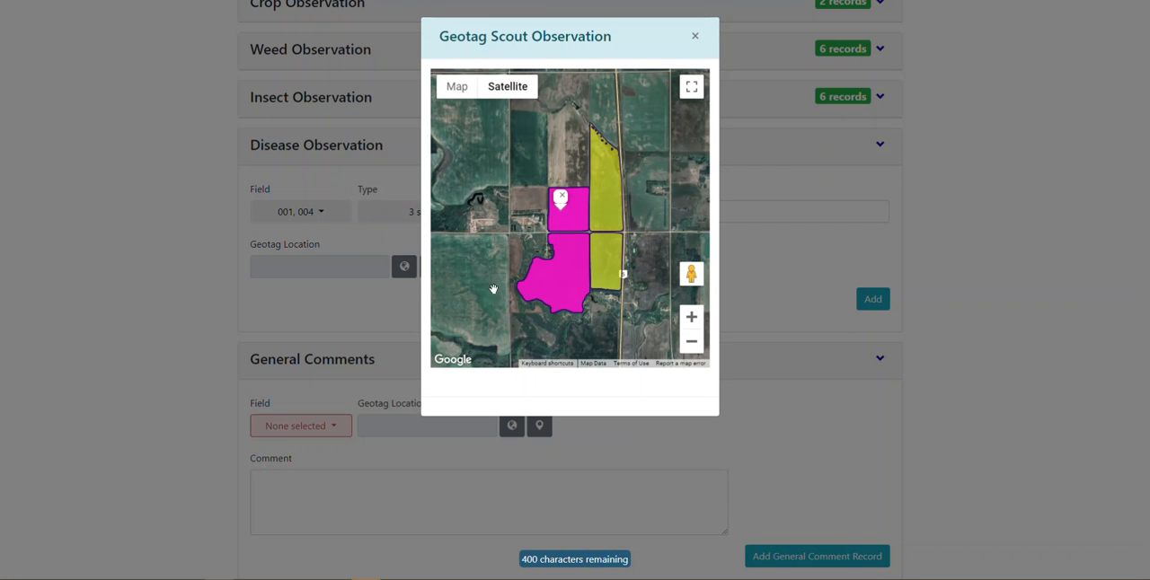
left_click(605, 226)
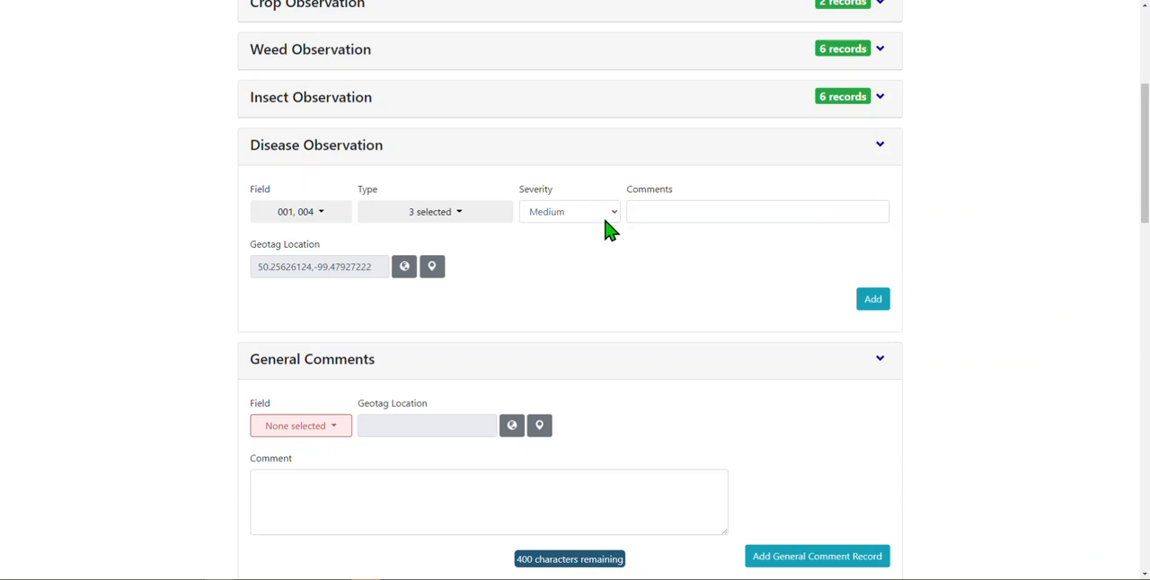
left_click(872, 300)
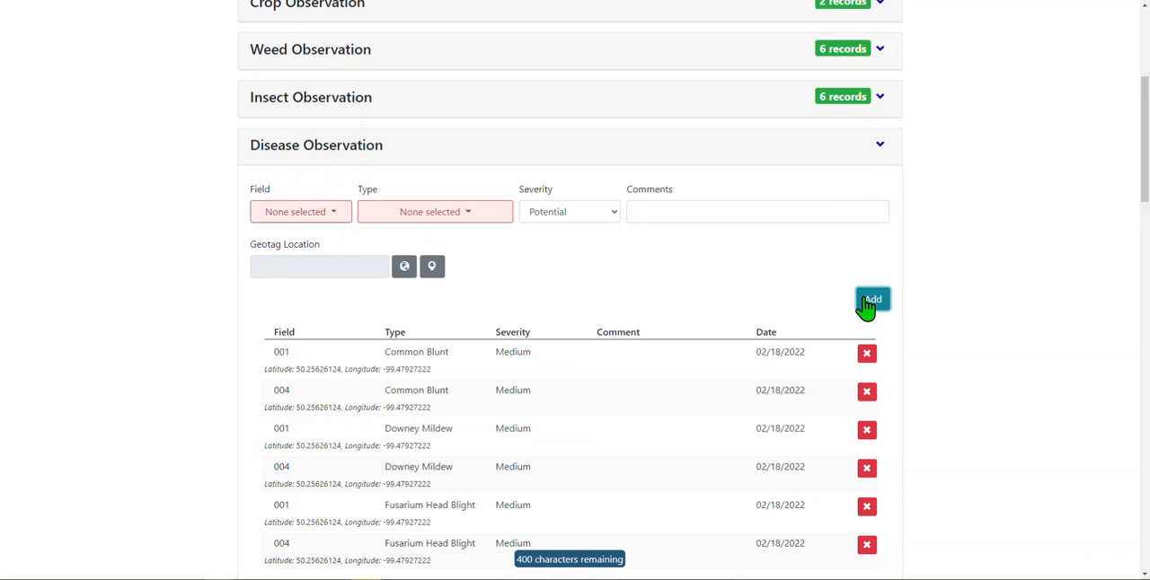
- Select field 001 in the General Comments, leave the comment empty and collapse the section
left_click_drag(1141, 106, 1145, 190)
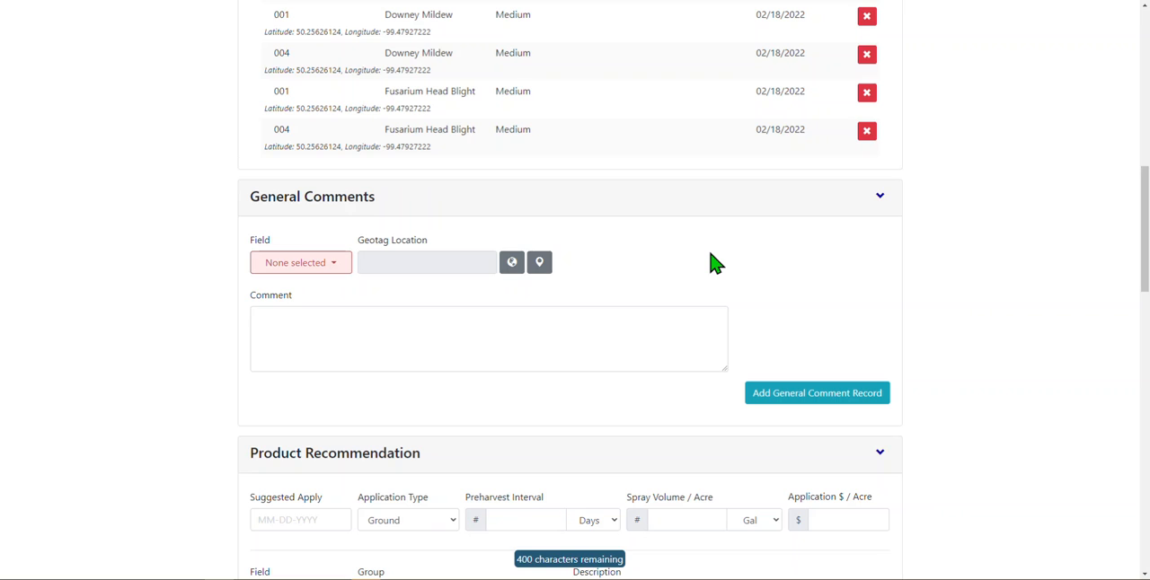
left_click(315, 269)
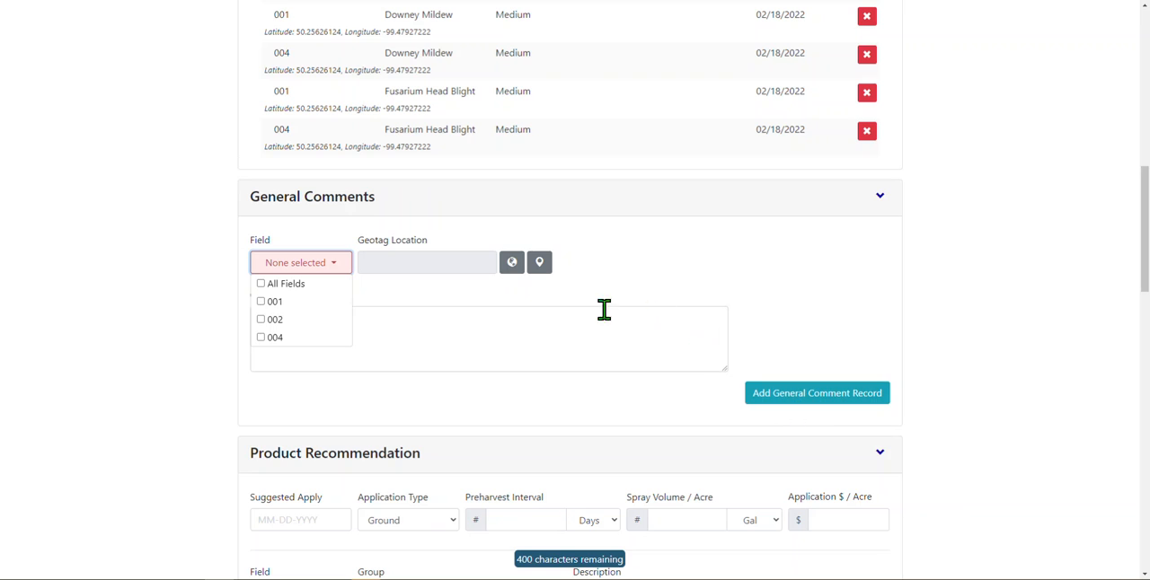
left_click(292, 307)
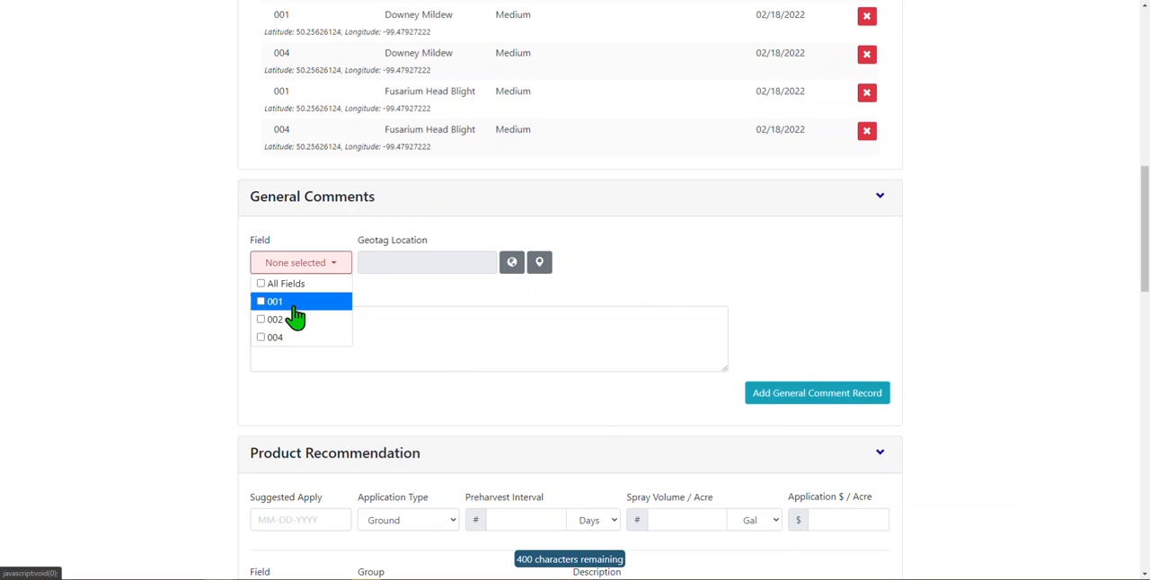
left_click(379, 338)
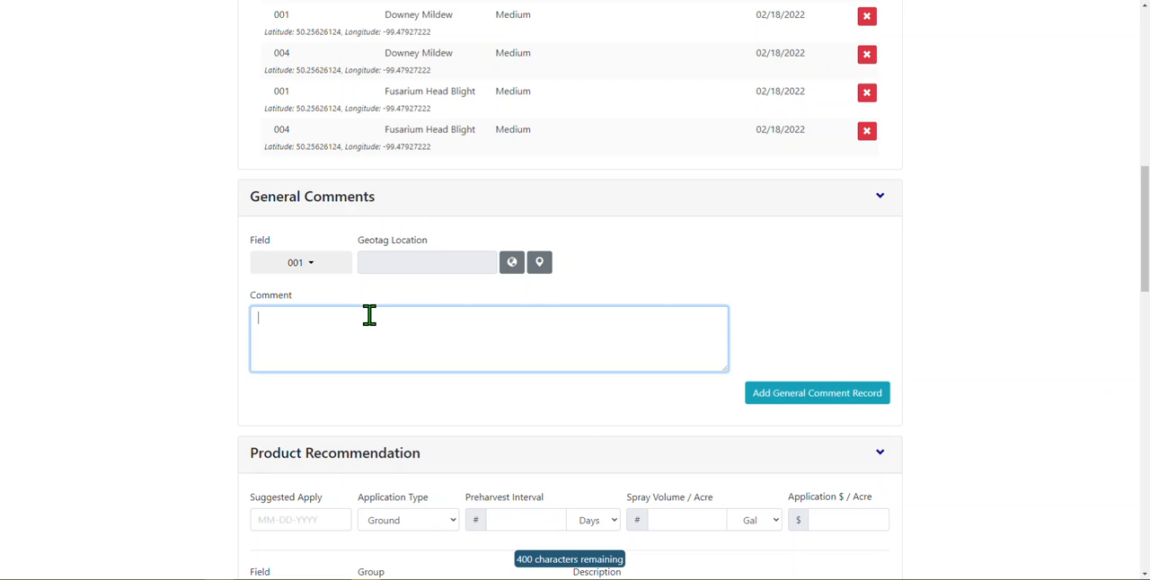
left_click(880, 198)
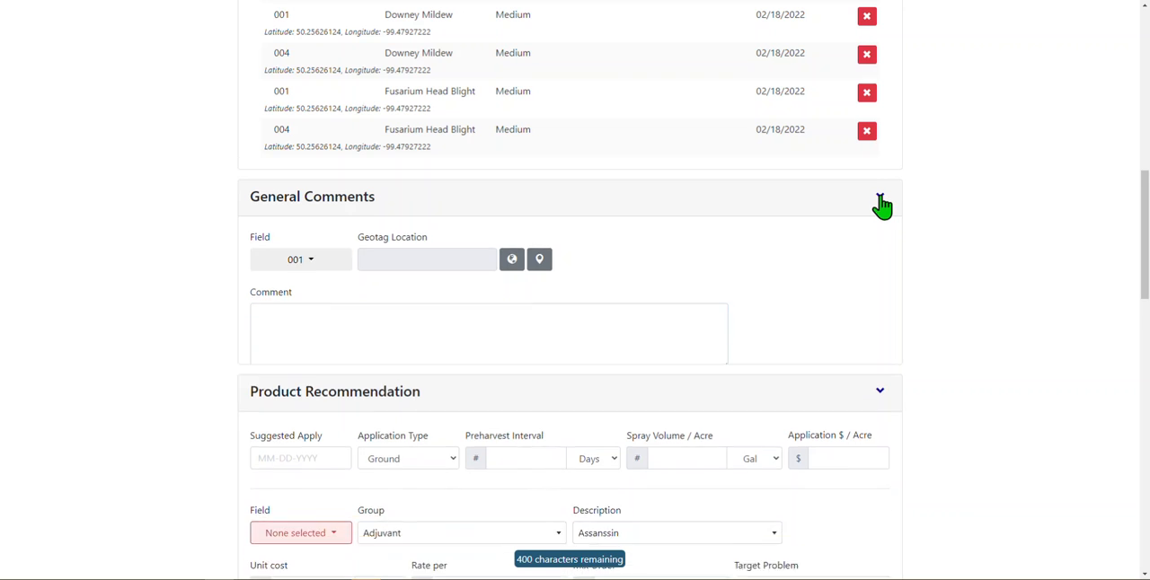
- Examine the application type, preharvest interval, spray volume and application cost options in the Product Recommendation
left_click_drag(1145, 201, 1143, 238)
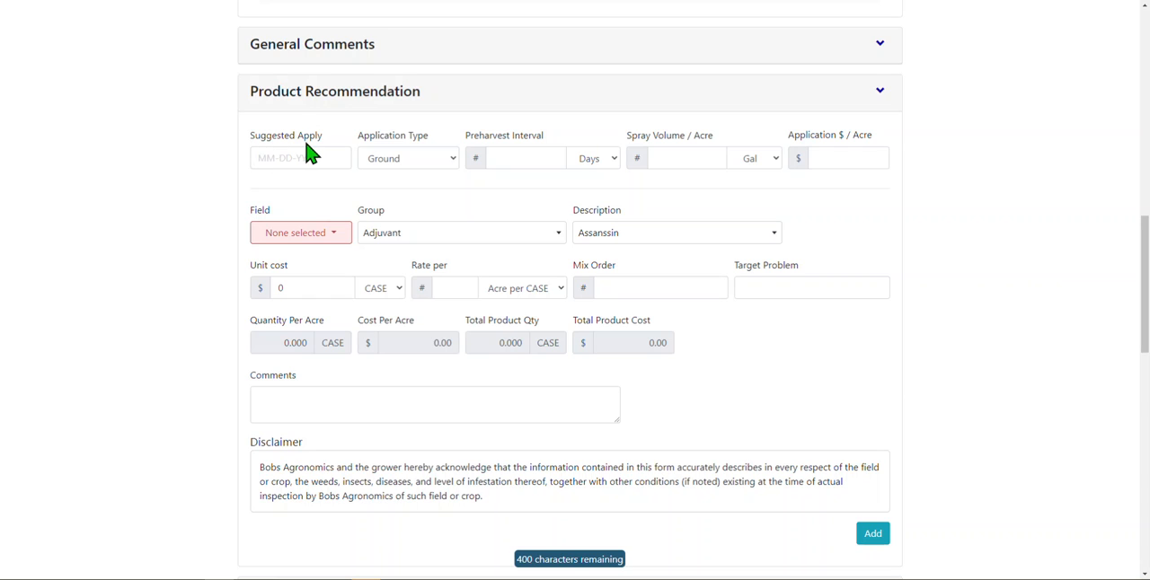
left_click(415, 167)
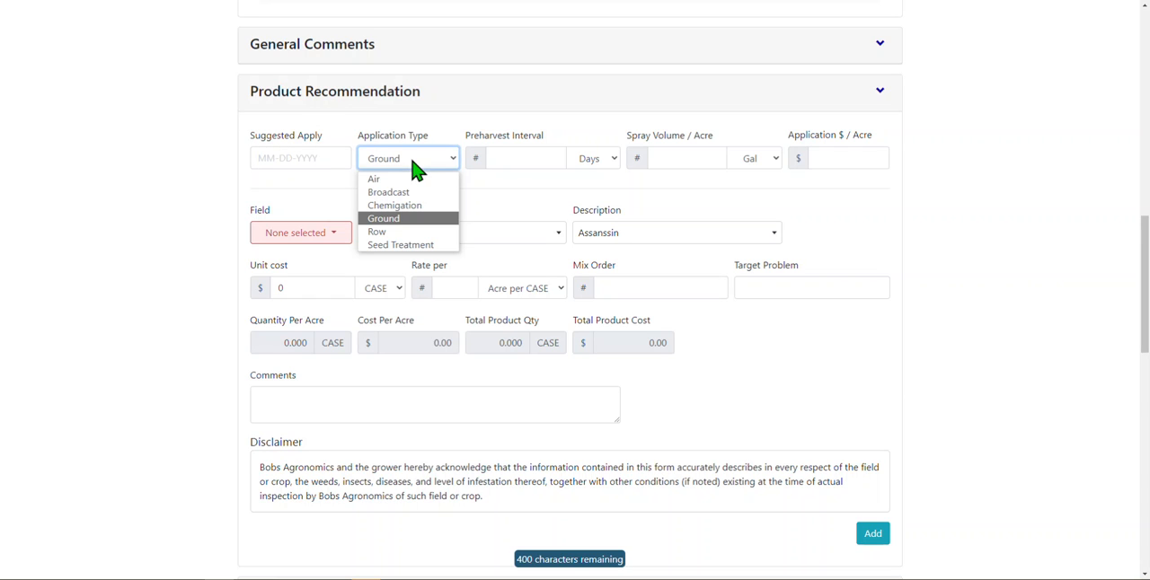
left_click(499, 159)
left_click(612, 162)
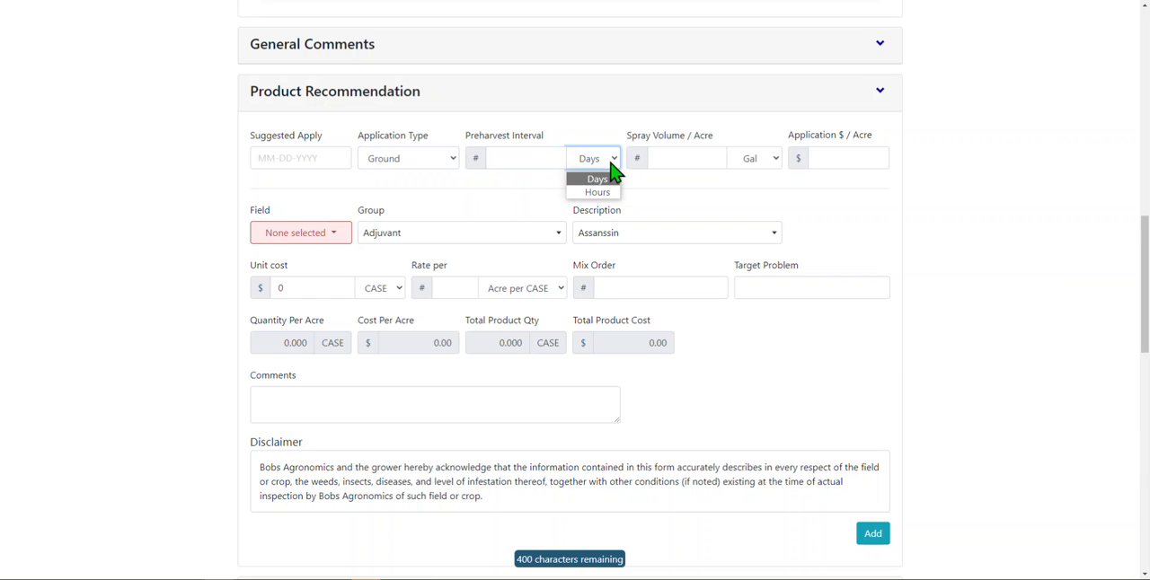
left_click(688, 159)
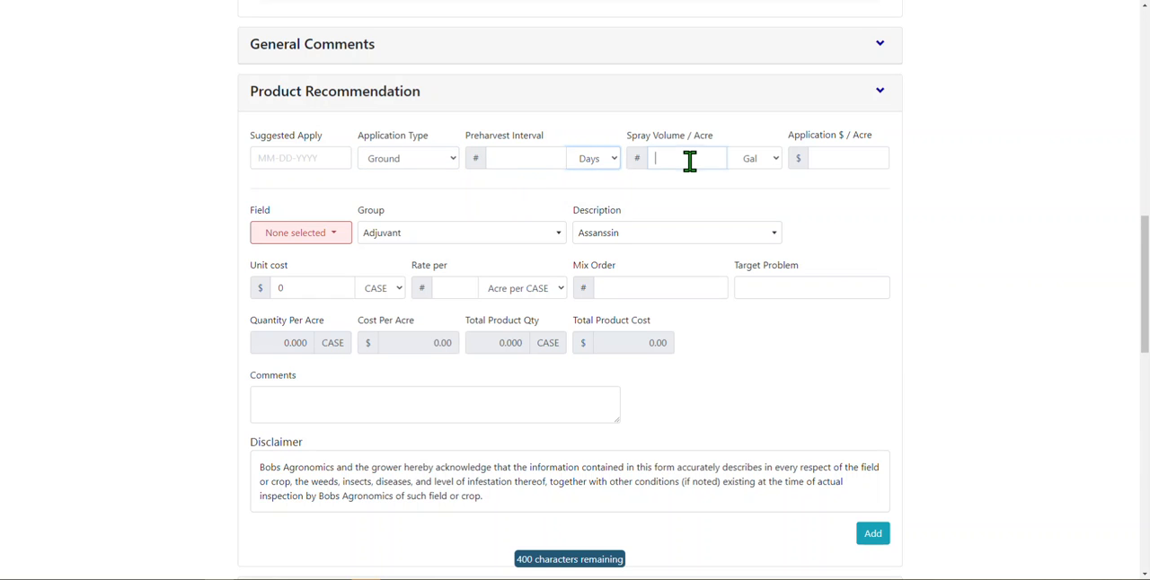
left_click(760, 171)
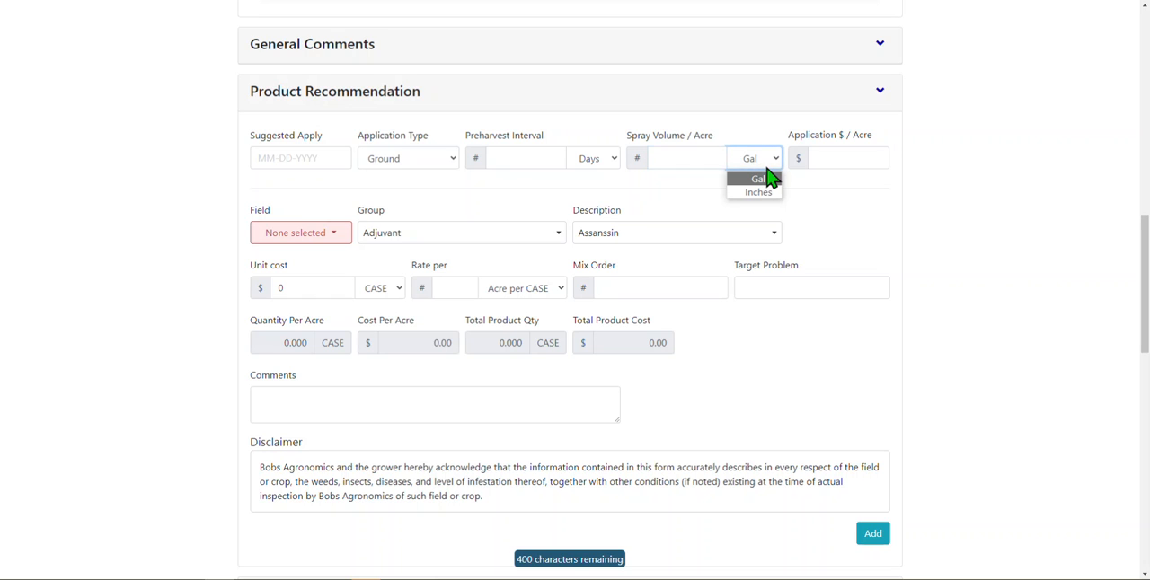
left_click(845, 156)
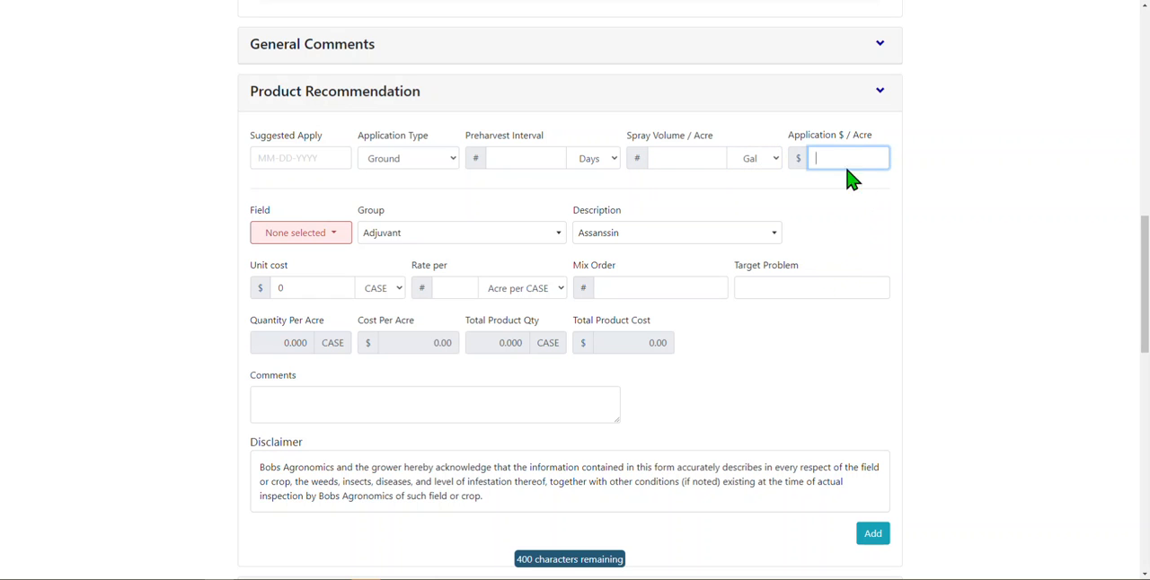
- Set the Product Recommendation's suggested apply date to 02/22/2022 and select field 001
left_click(307, 152)
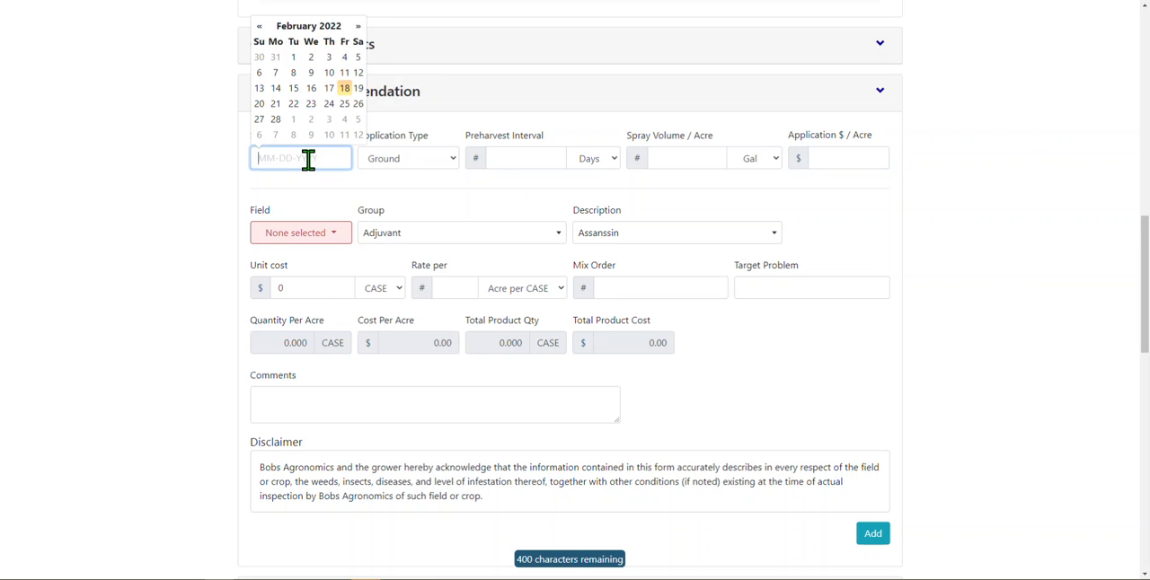
left_click(293, 104)
left_click(308, 206)
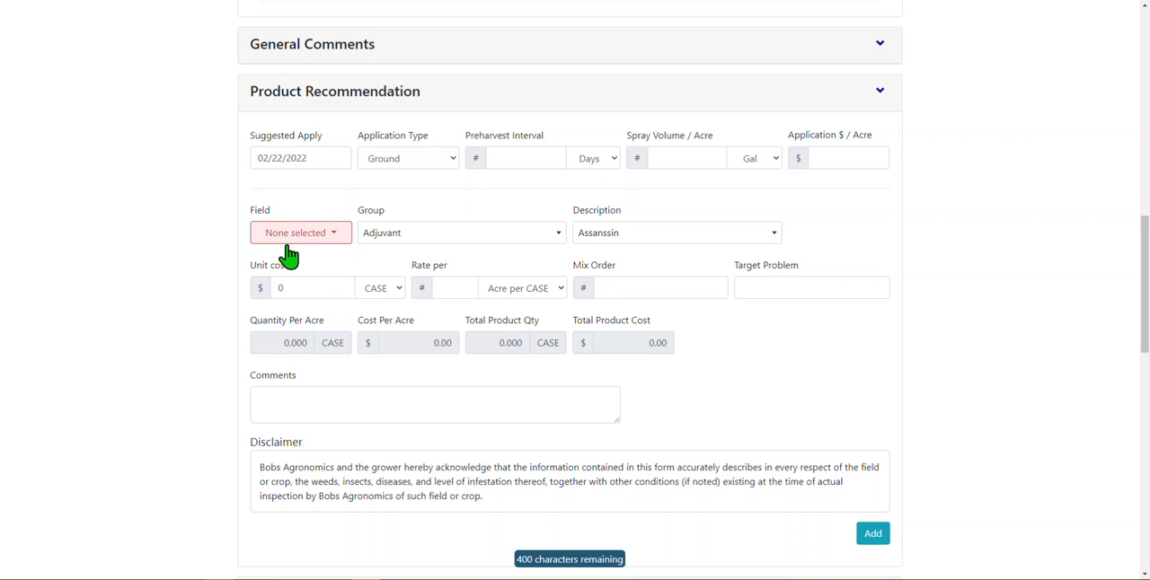
left_click(300, 239)
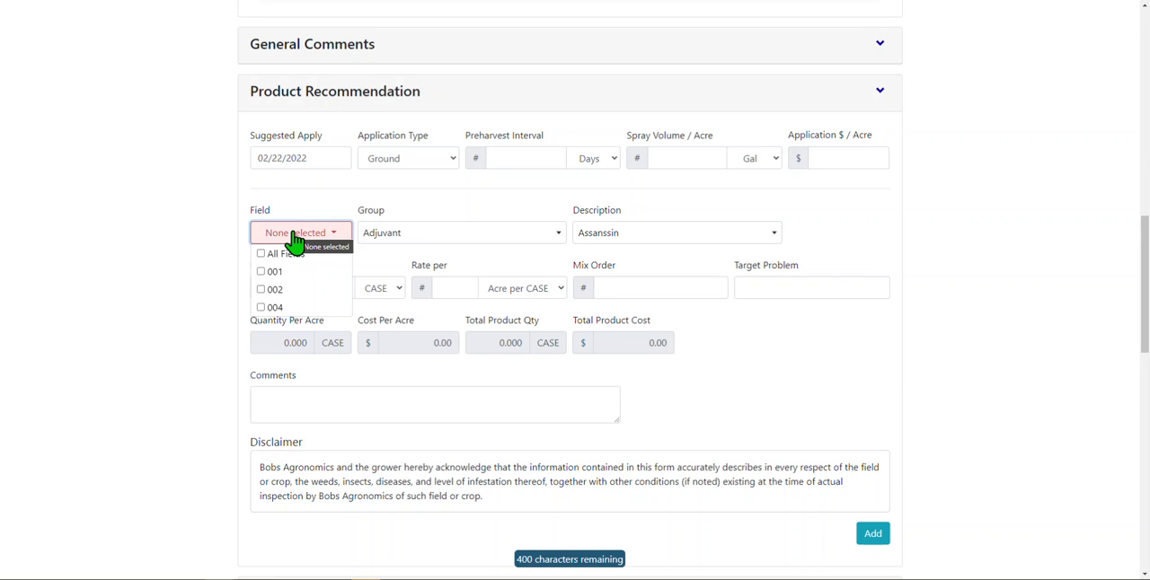
left_click(296, 273)
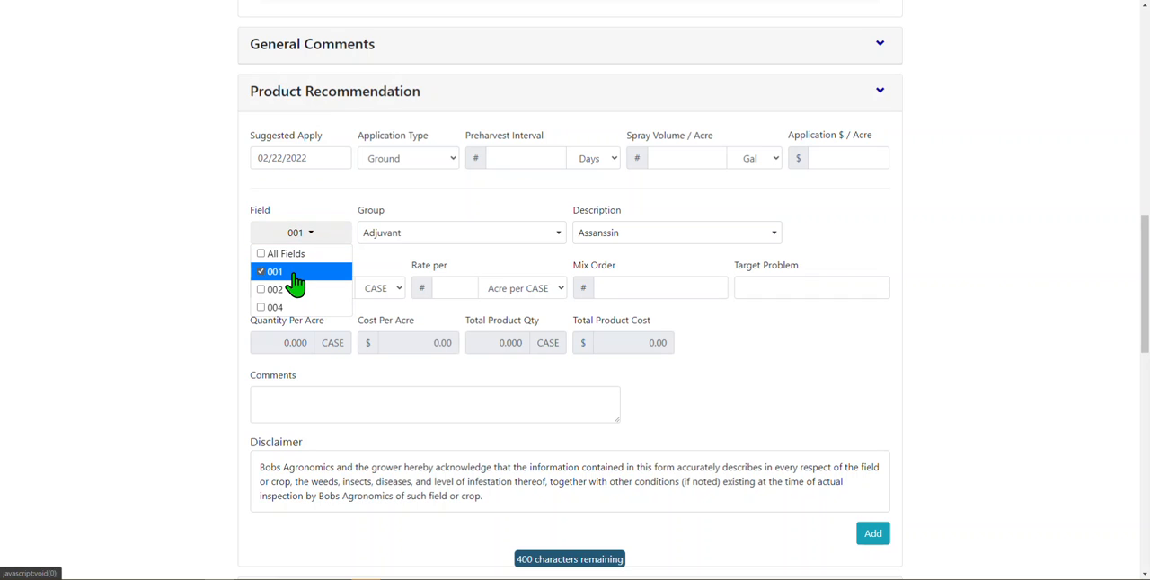
left_click(369, 267)
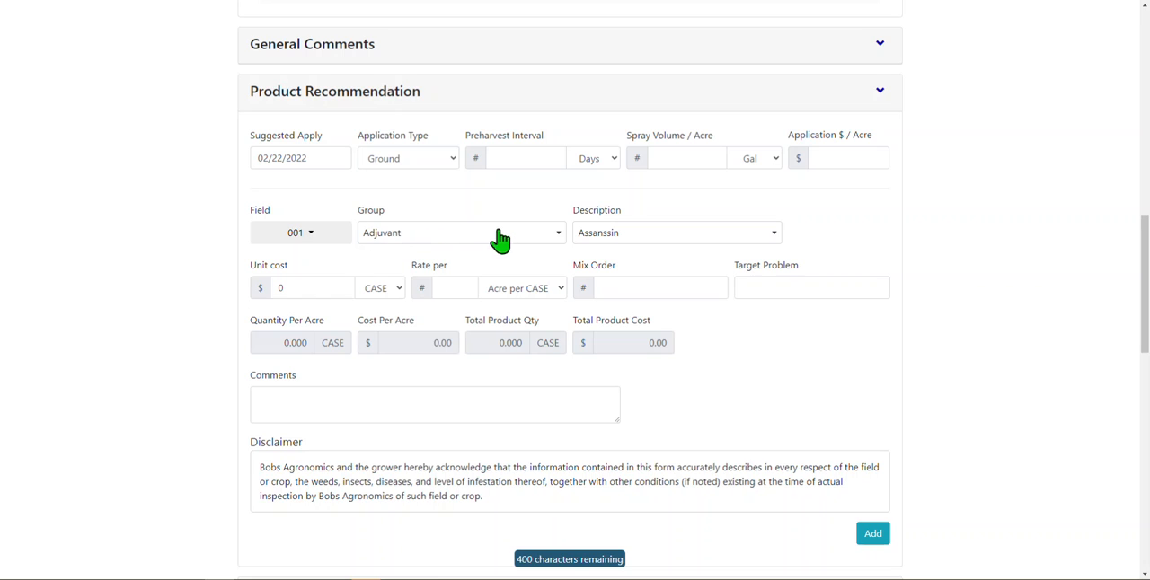
- Set the recommended product for field 001 to Headline from the Fungicide group
left_click(547, 239)
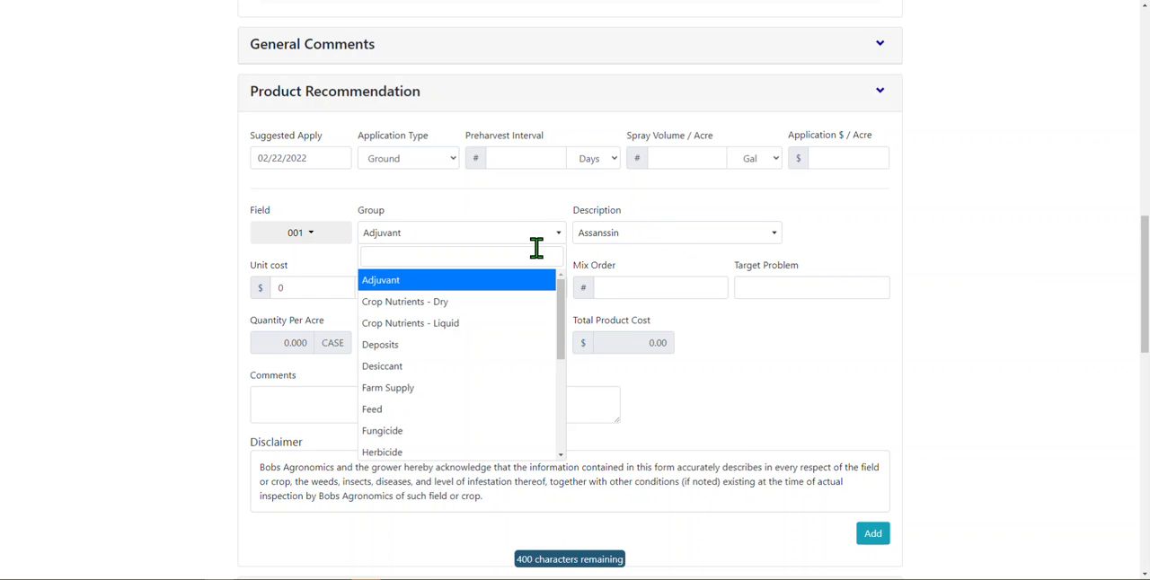
left_click(602, 244)
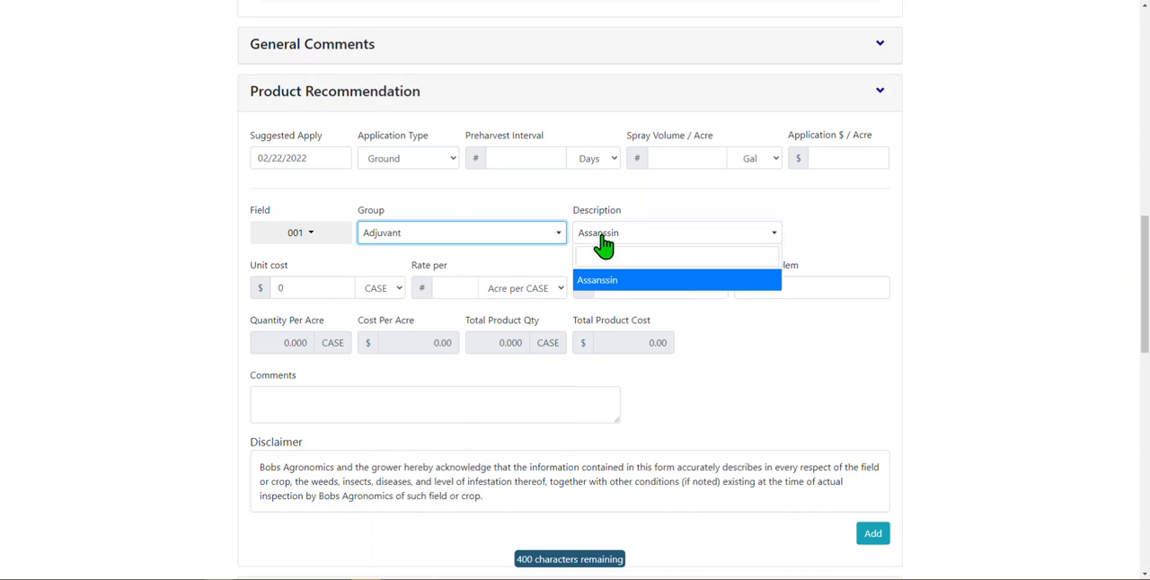
left_click(554, 236)
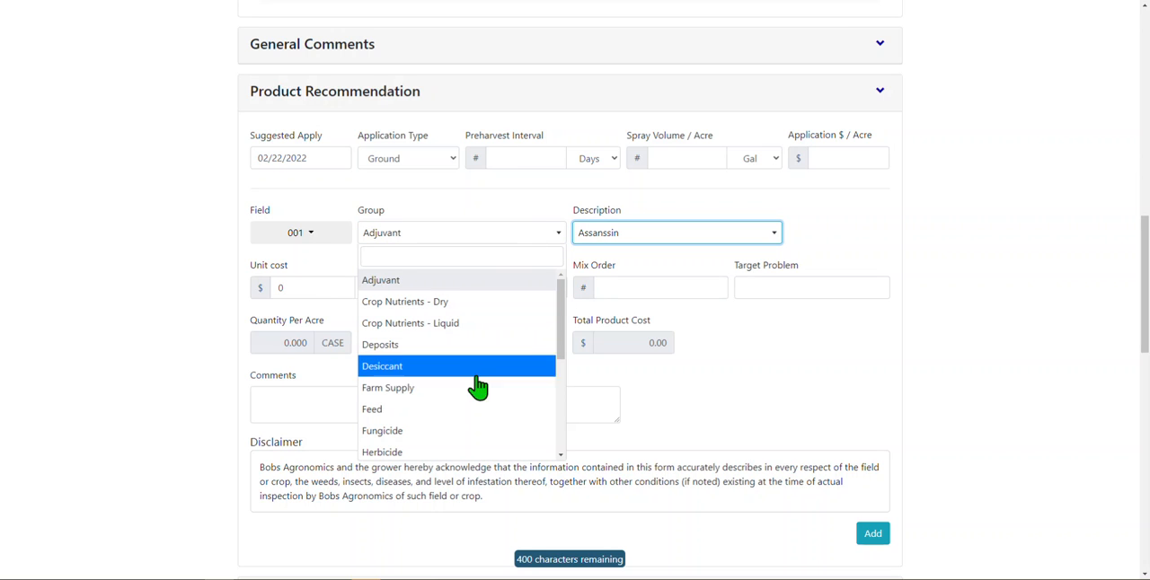
left_click(453, 430)
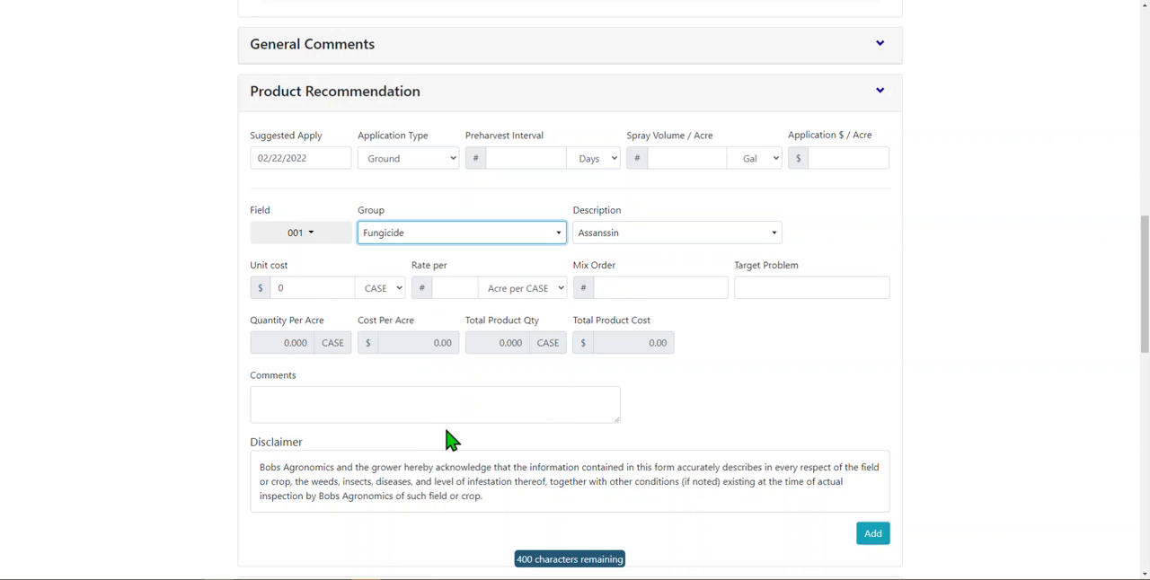
left_click(607, 244)
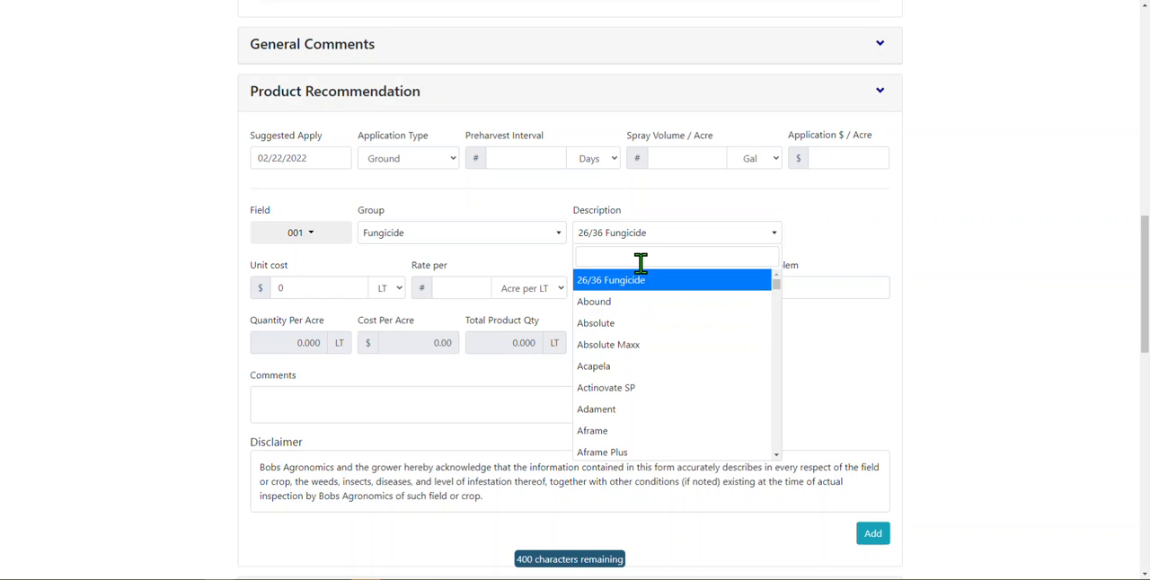
type("Headline")
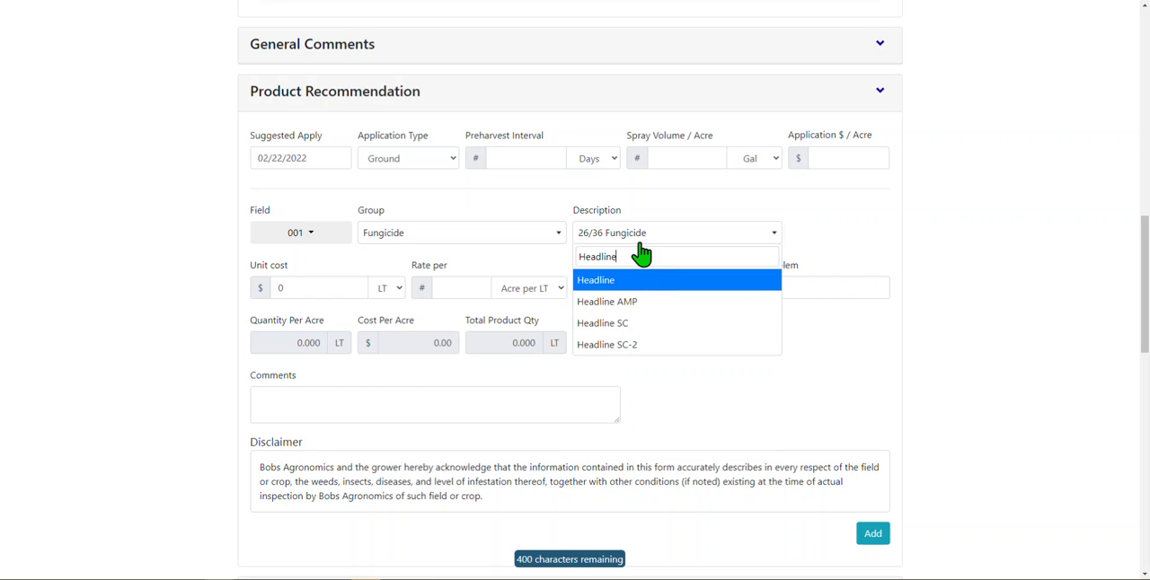
left_click(644, 288)
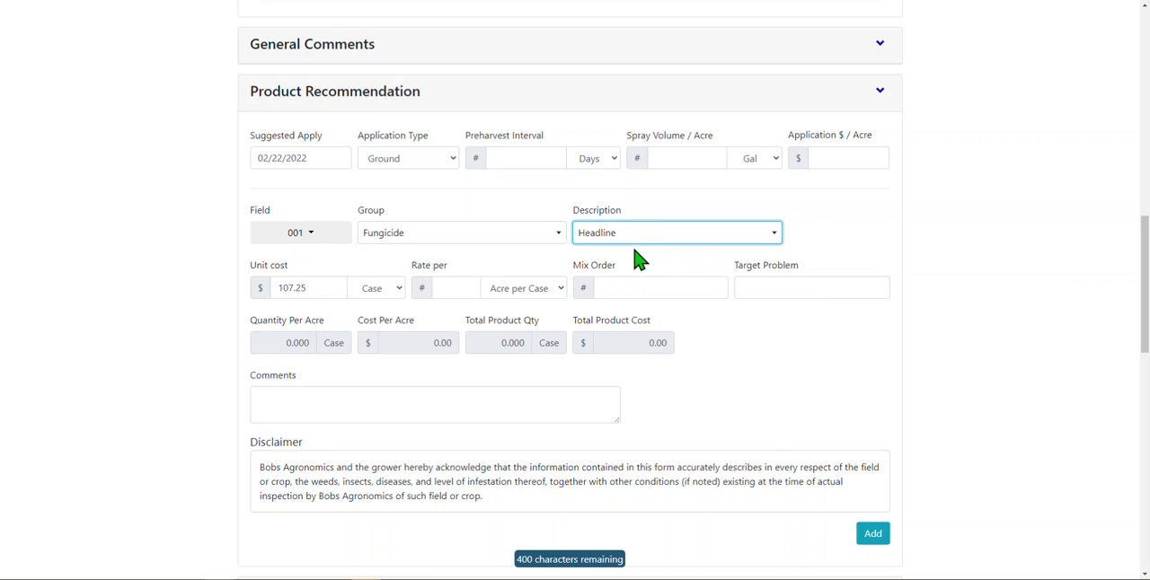
- Price Headline per Jug and set its application rate to 40 acres per jug
left_click(395, 297)
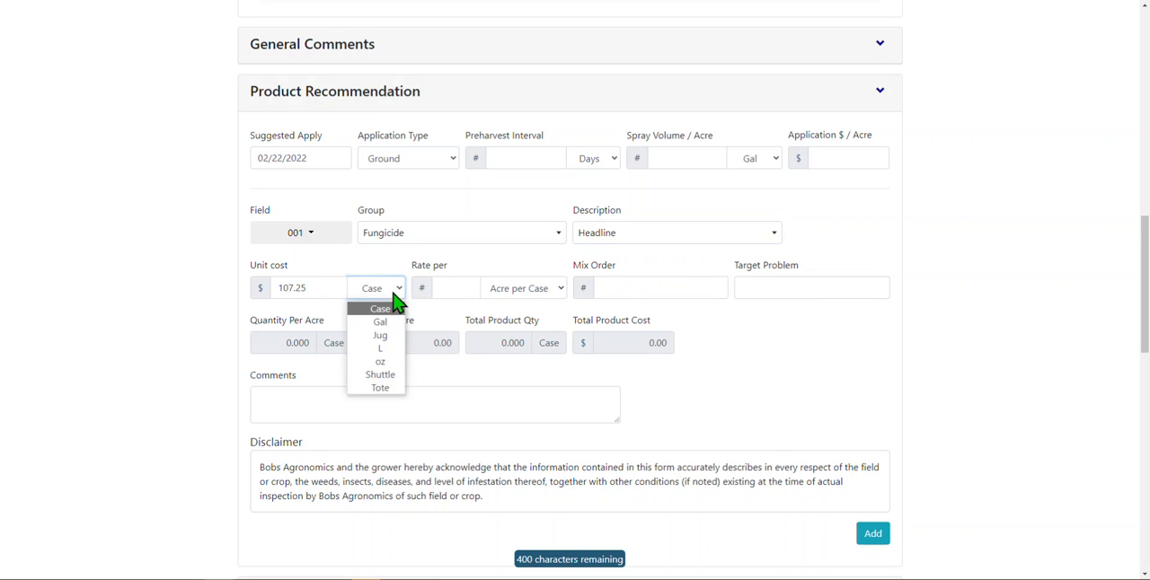
left_click(398, 303)
left_click(311, 291)
left_click(380, 304)
left_click(383, 334)
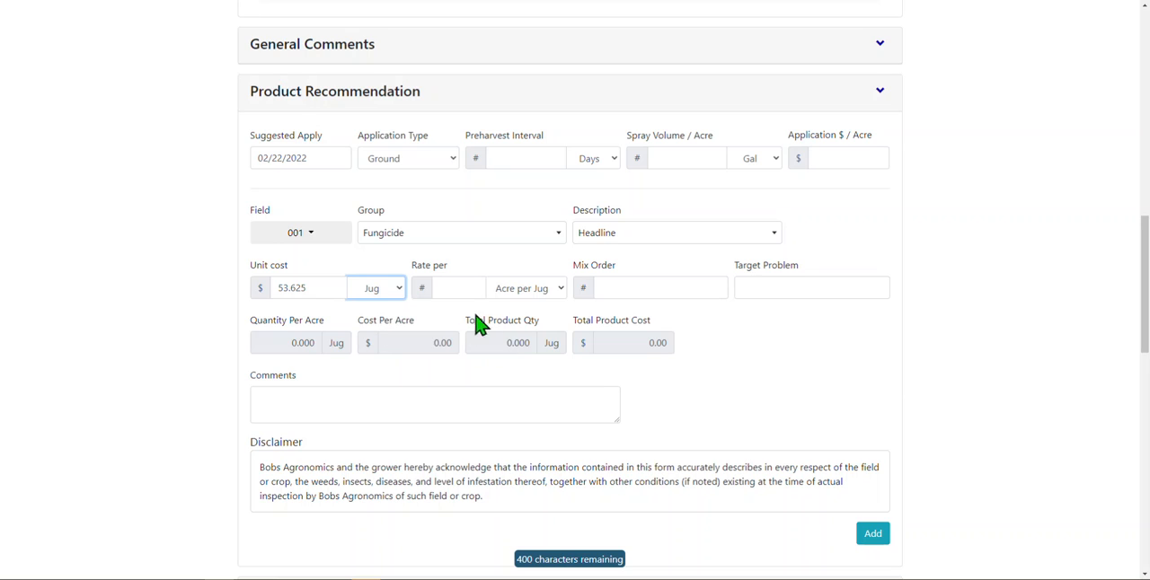
left_click(459, 288)
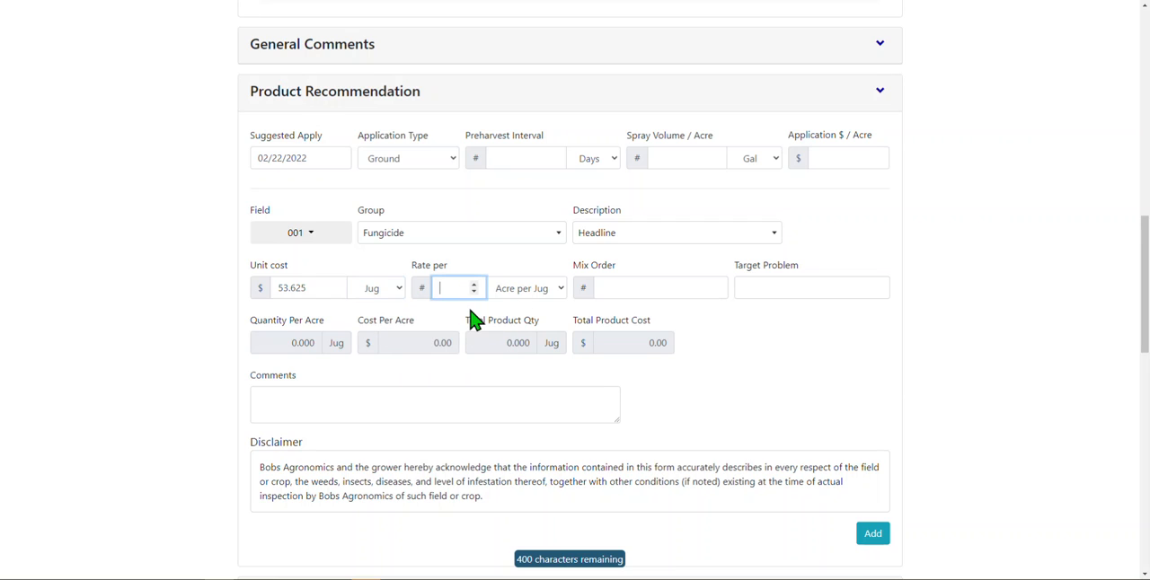
type("40")
key("Tab")
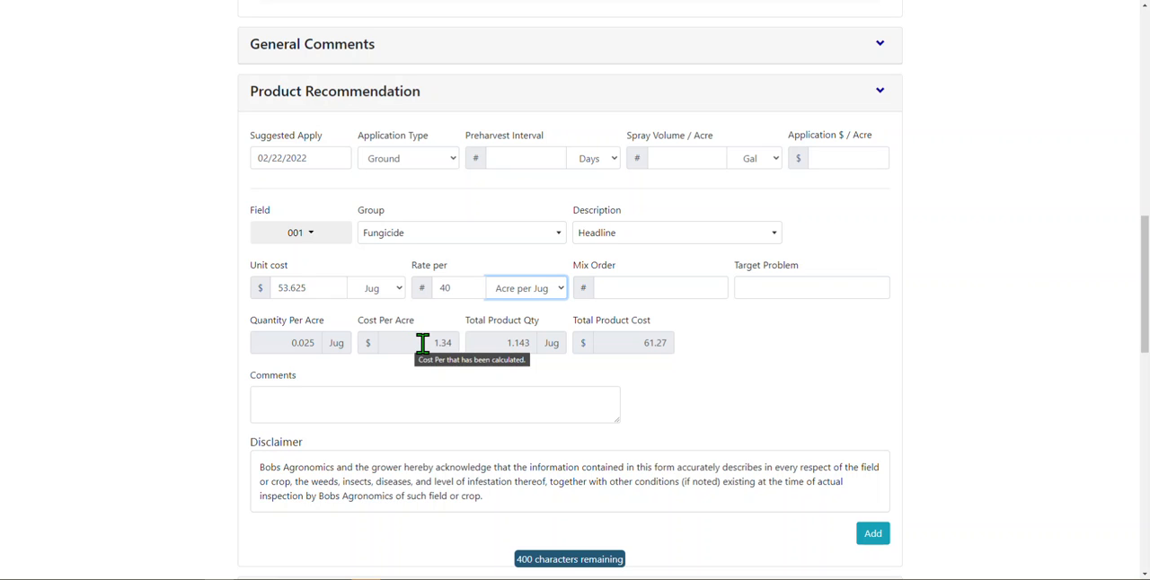
- Examine the product's total quantity and cost, plus the mix order, target problem and comments fields
left_click_drag(506, 346, 532, 345)
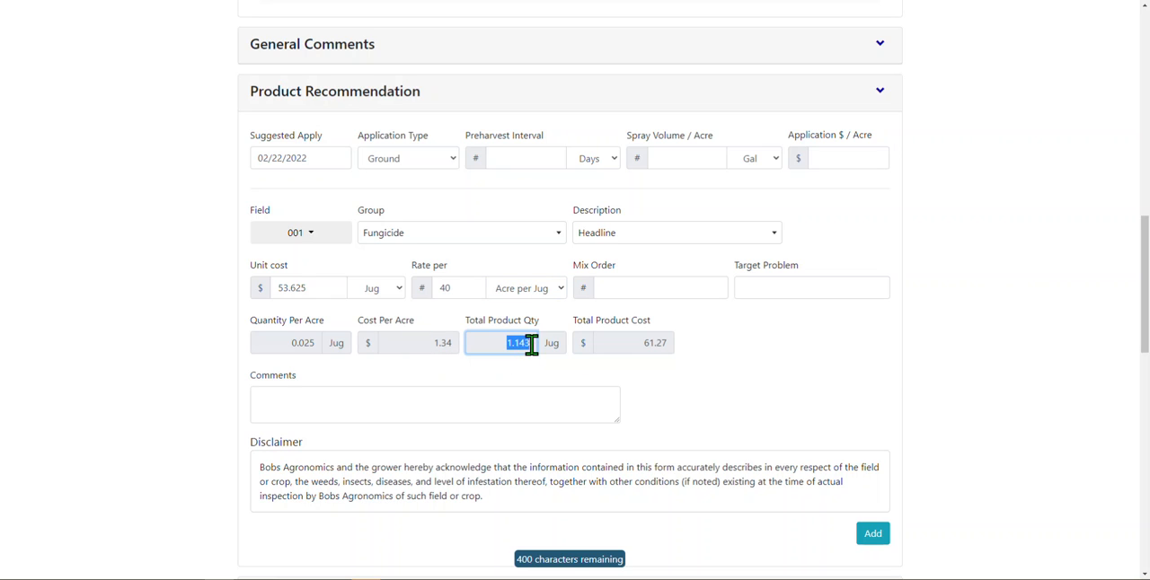
left_click(577, 383)
left_click_drag(639, 341, 668, 338)
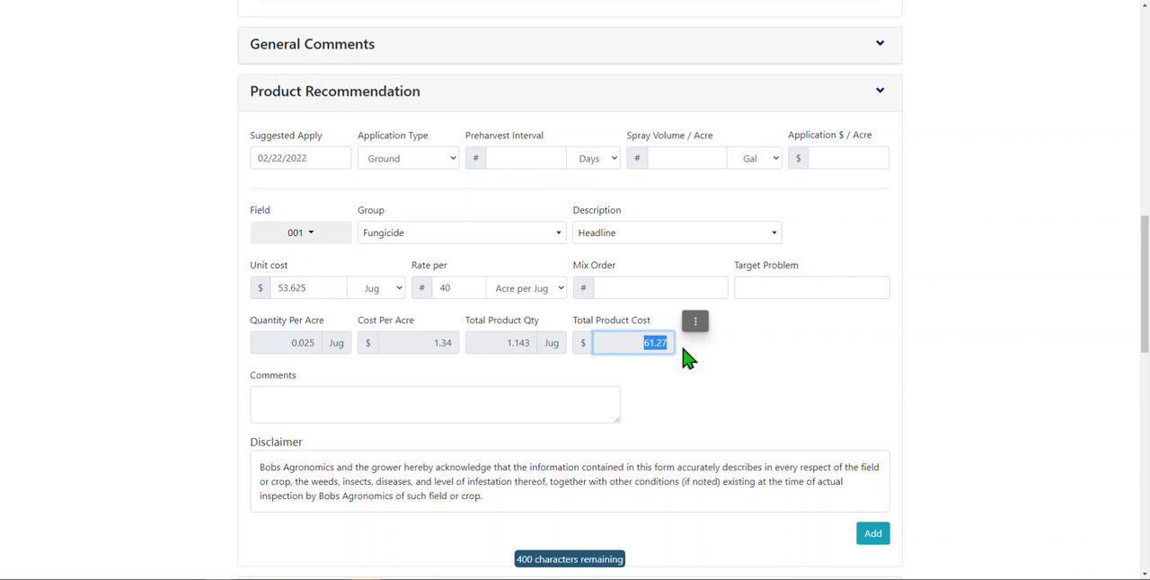
left_click(724, 392)
left_click_drag(573, 265, 627, 269)
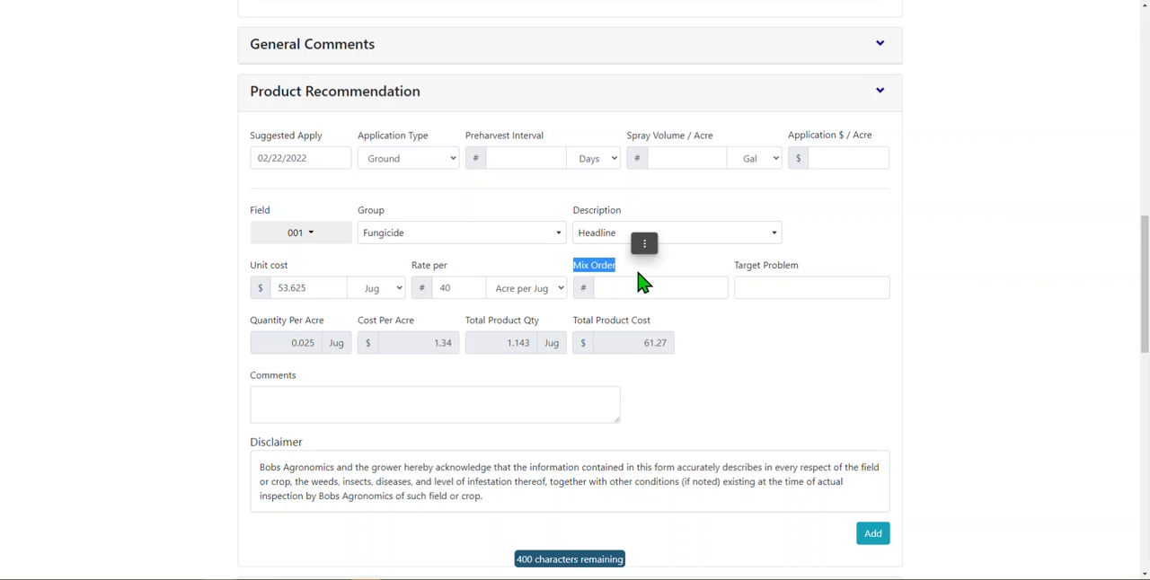
left_click(645, 278)
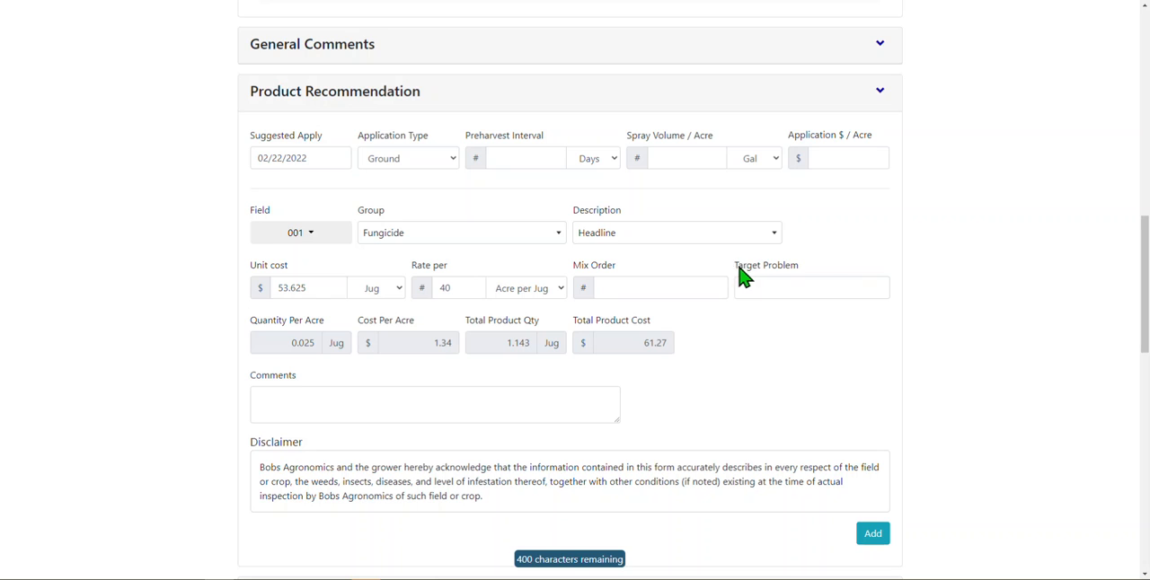
left_click_drag(737, 269, 799, 303)
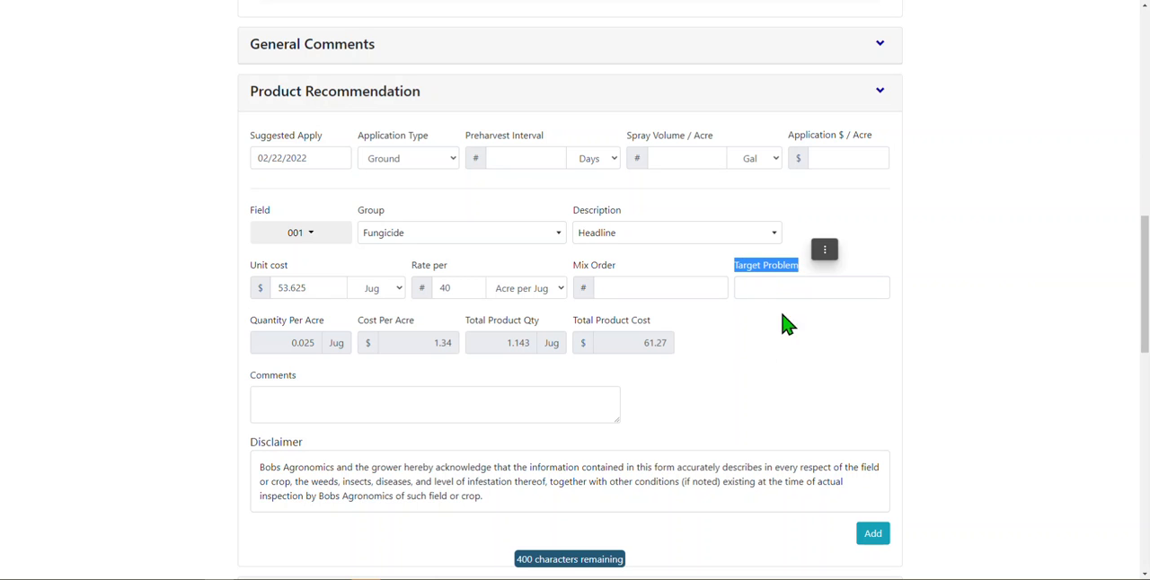
left_click(730, 387)
left_click(570, 411)
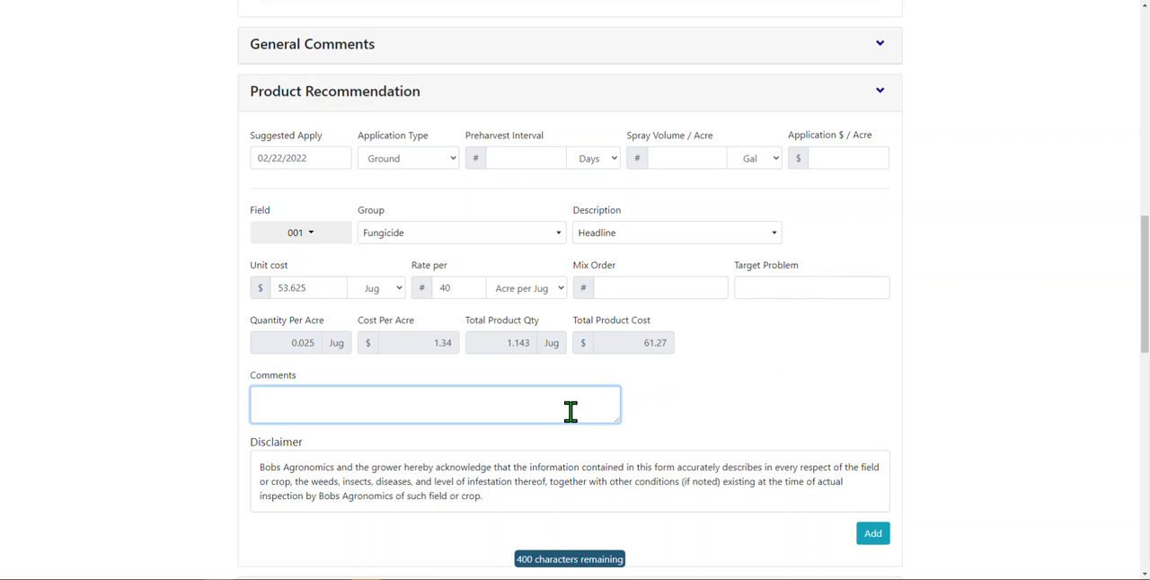
left_click(725, 398)
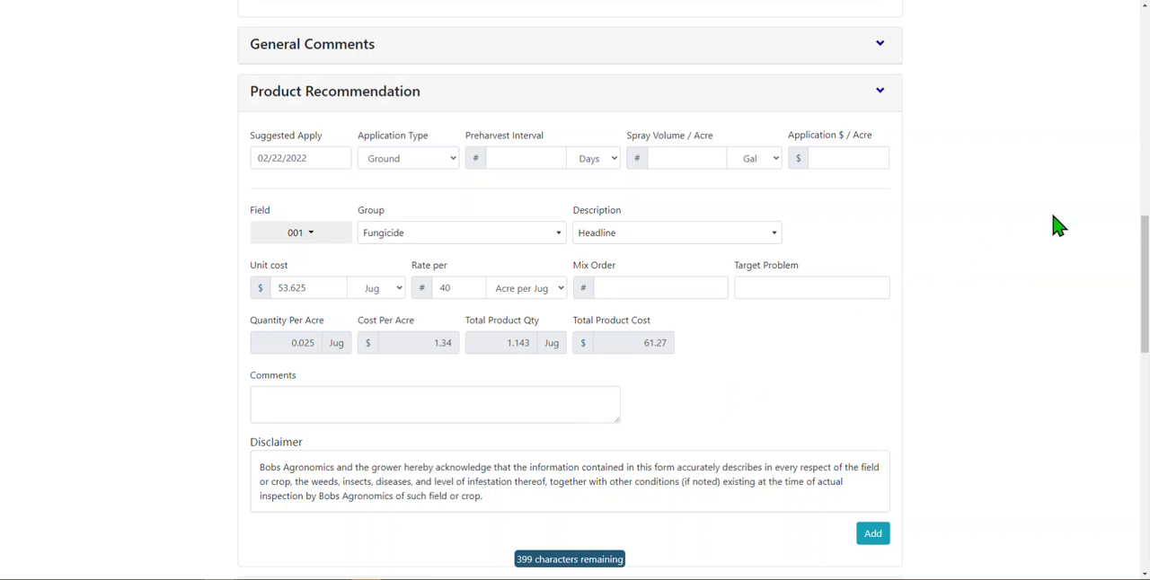
- Add the Headline recommendation for field 001 to the report and collapse the Product Recommendation section
left_click_drag(1144, 248, 1144, 276)
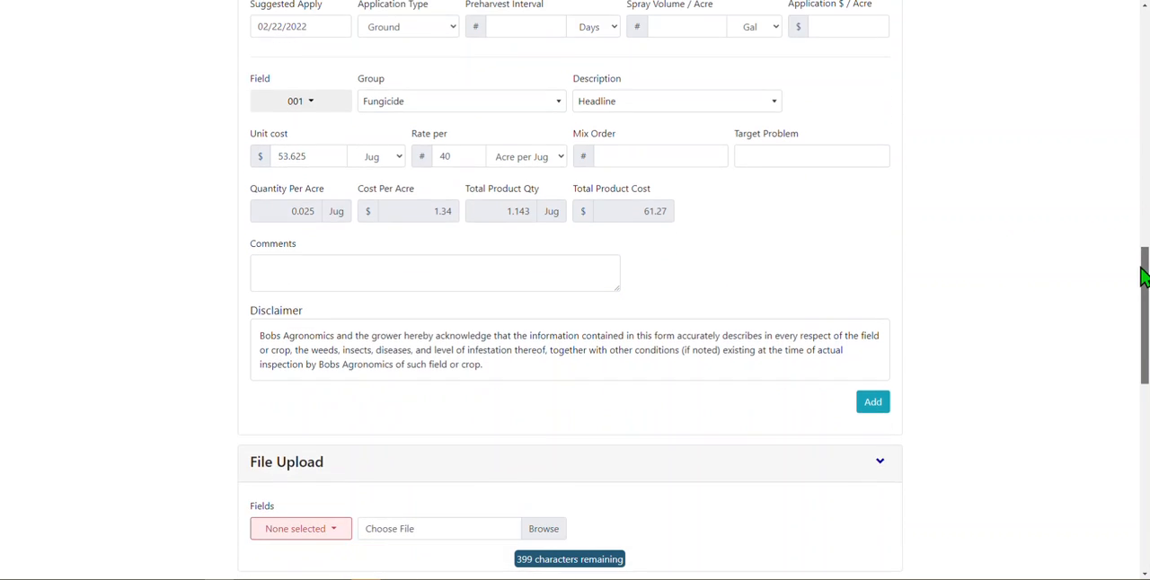
left_click(873, 406)
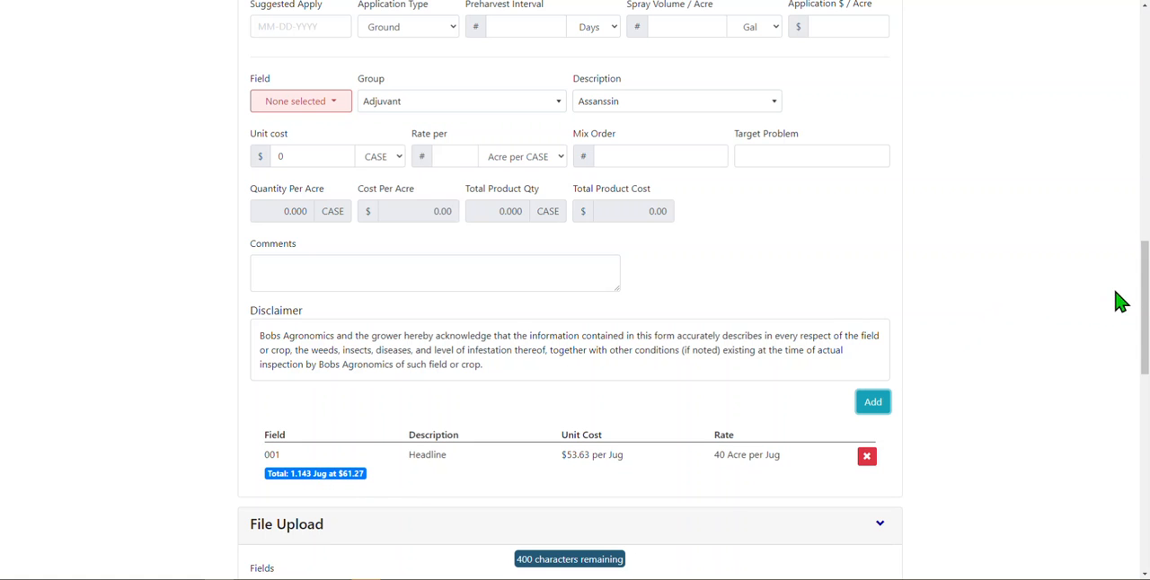
scroll(1142, 257, "up", 1)
left_click(884, 74)
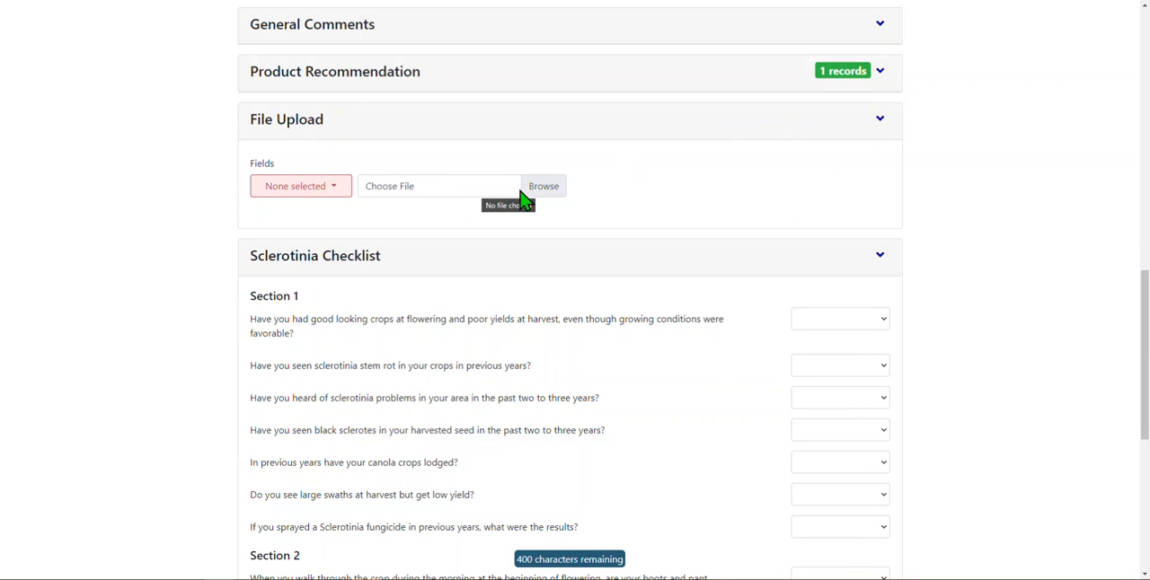
- Try to choose the country field landscape photo from the Pictures folder for the File Upload
left_click(547, 192)
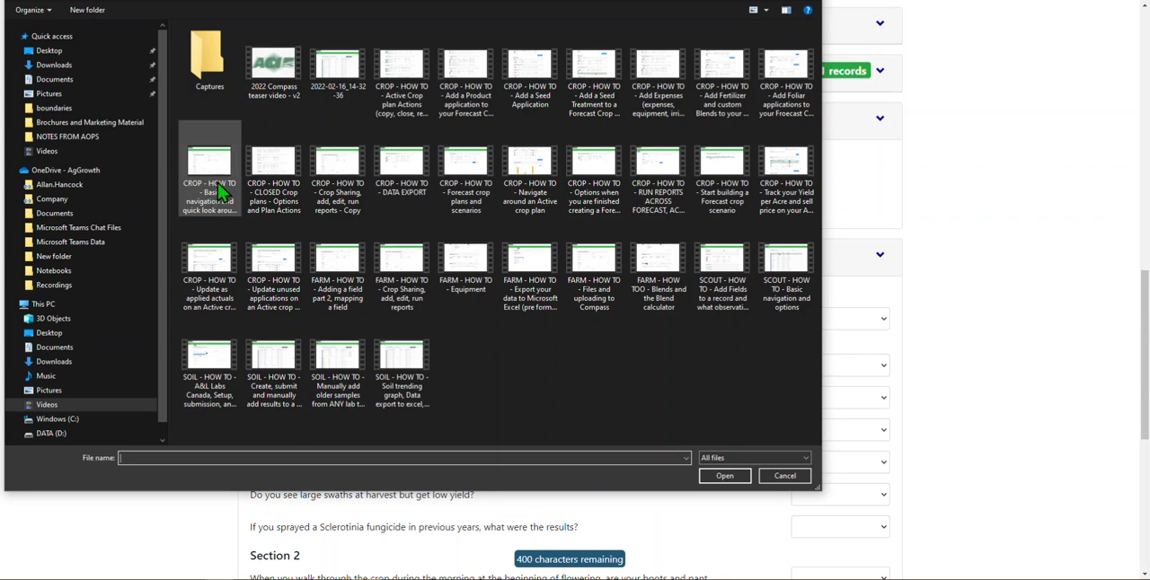
left_click(102, 395)
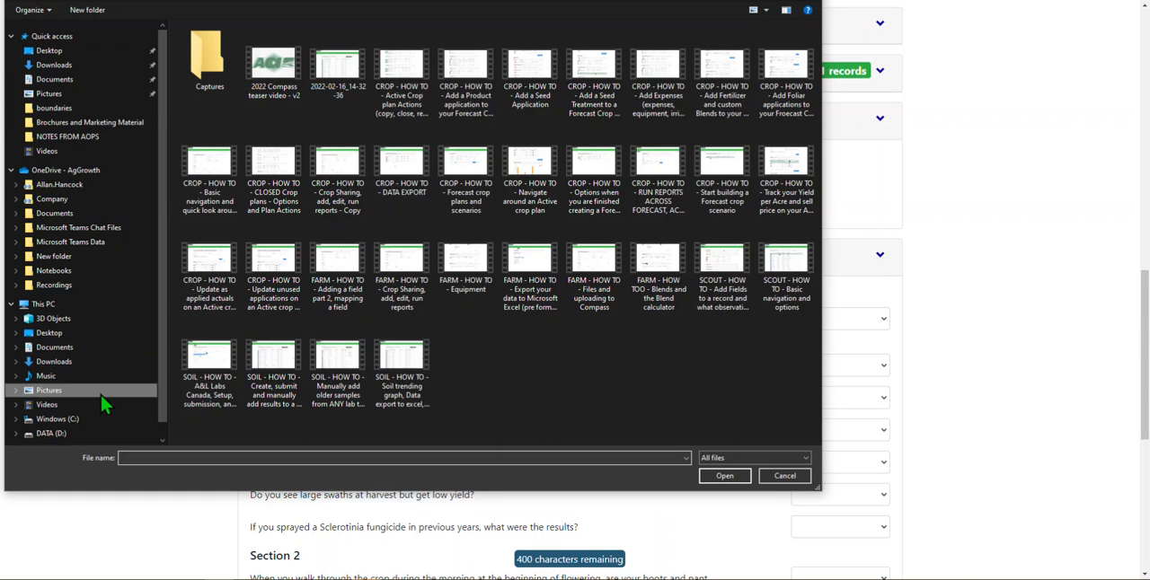
left_click(284, 155)
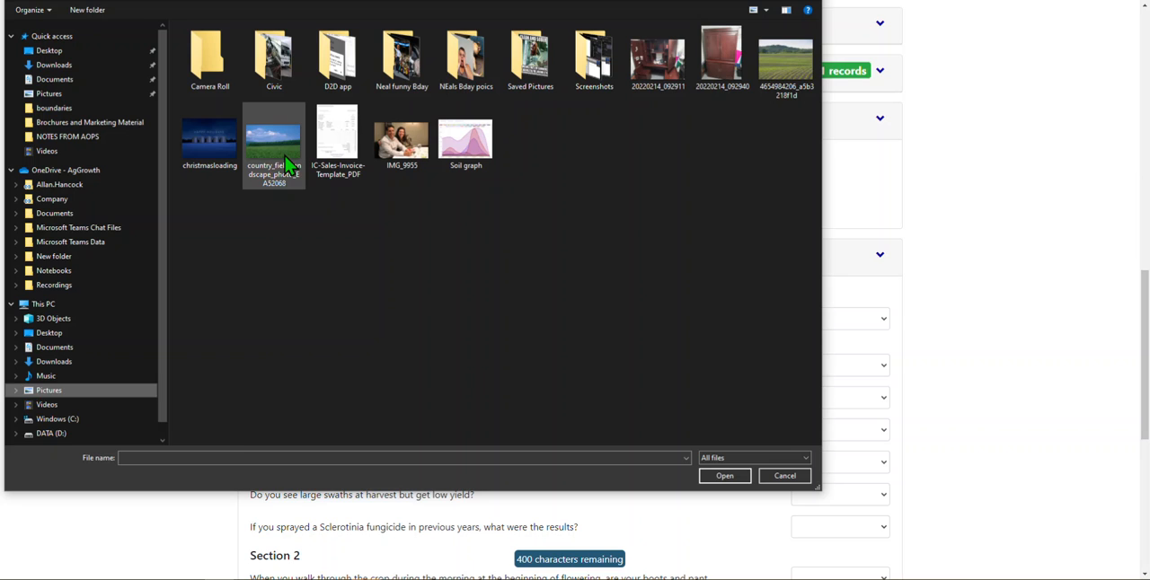
left_click(746, 476)
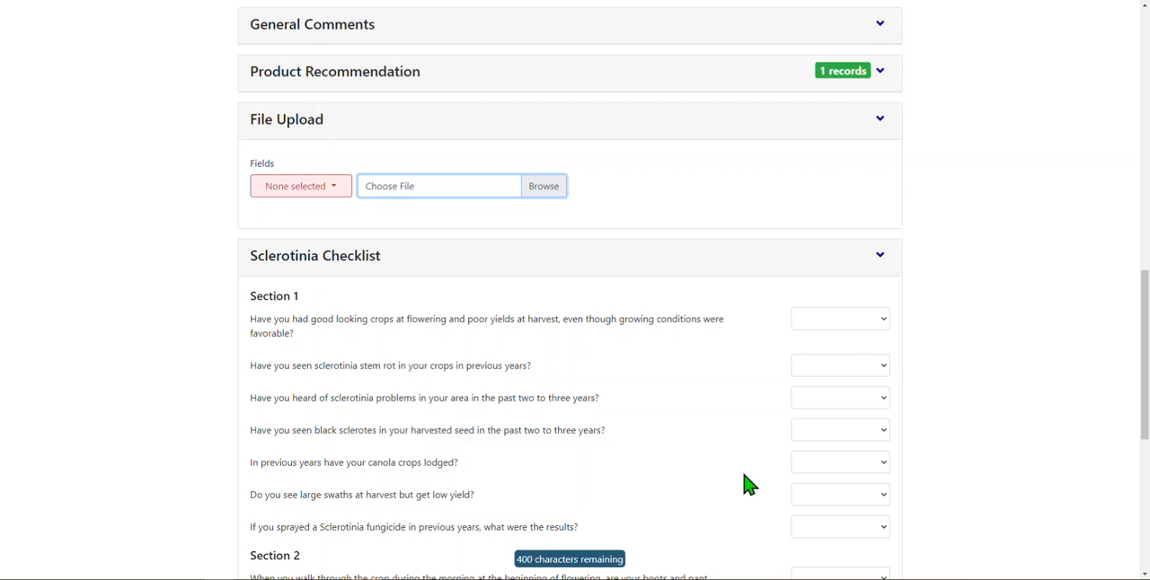
- Examine the field choices for the File Upload without selecting any and collapse the section
left_click(279, 195)
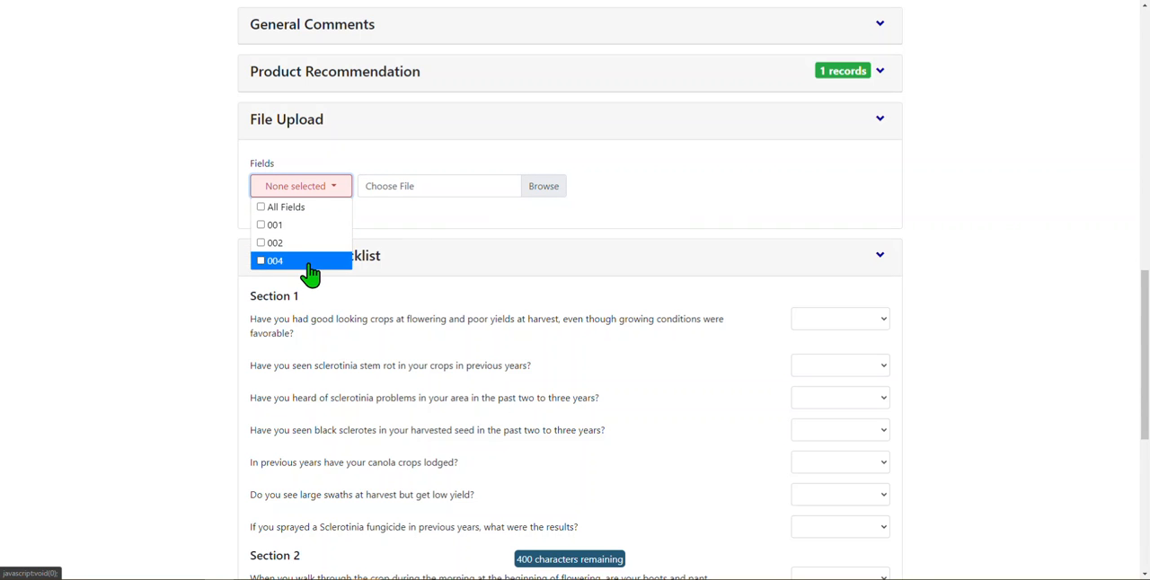
left_click(456, 225)
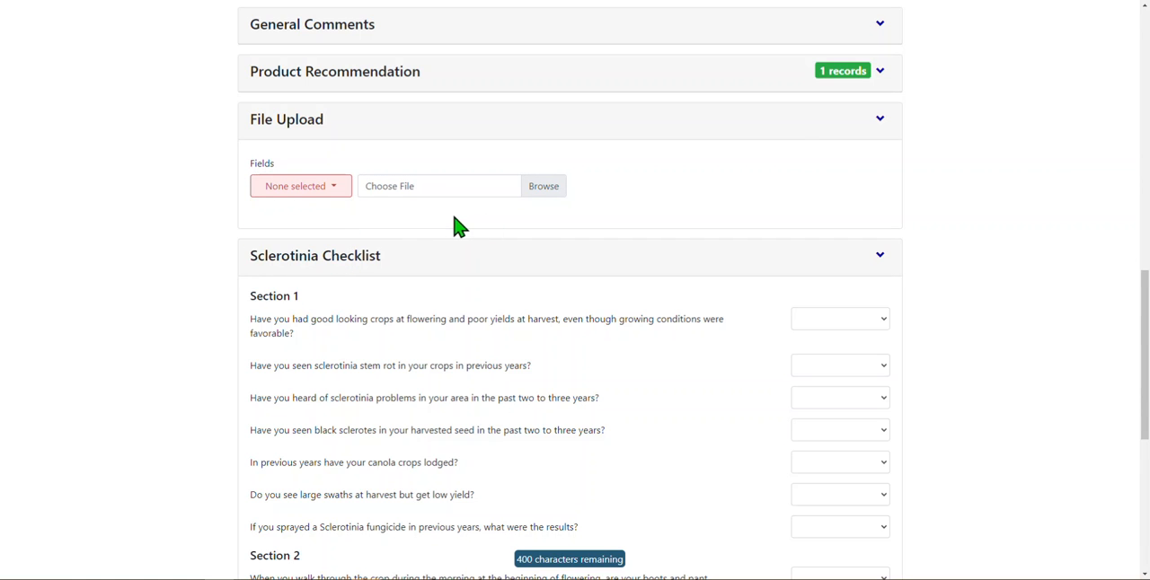
left_click(881, 120)
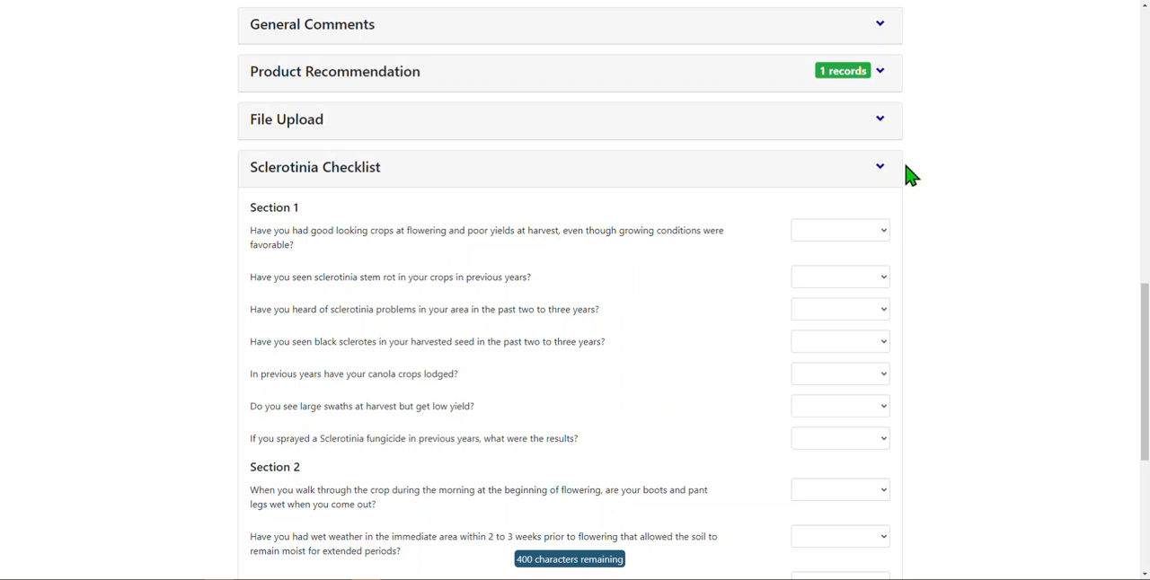
- In the Sclerotinia Checklist, answer Yes for good-looking crops with poor yields, No for previous stem rot and Yes for sclerotinia problems in the area
scroll(938, 179, "down", 1)
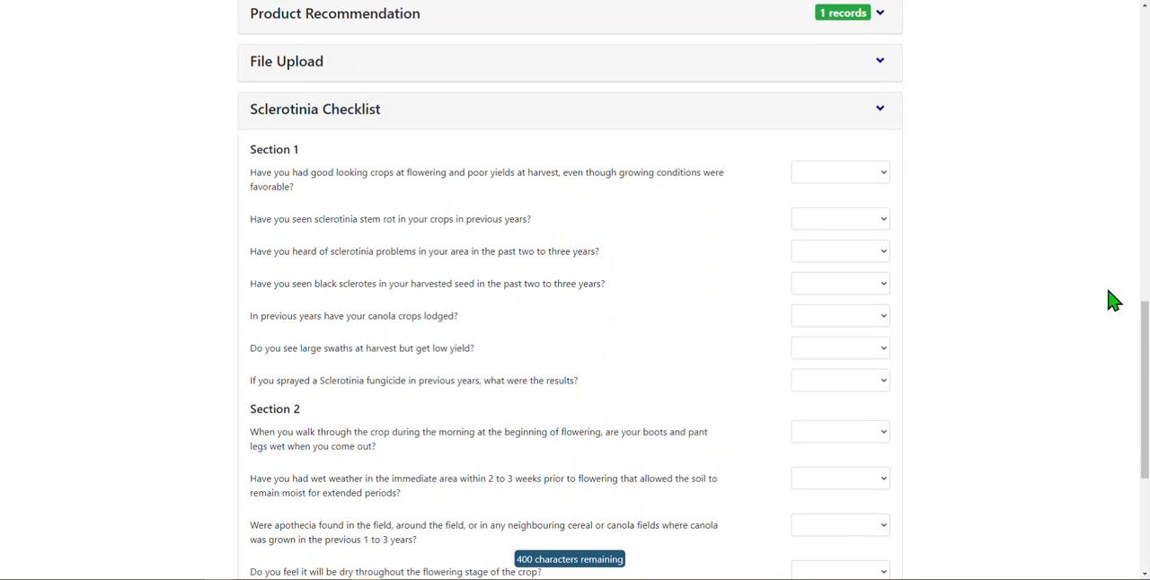
left_click_drag(1144, 330, 1144, 345)
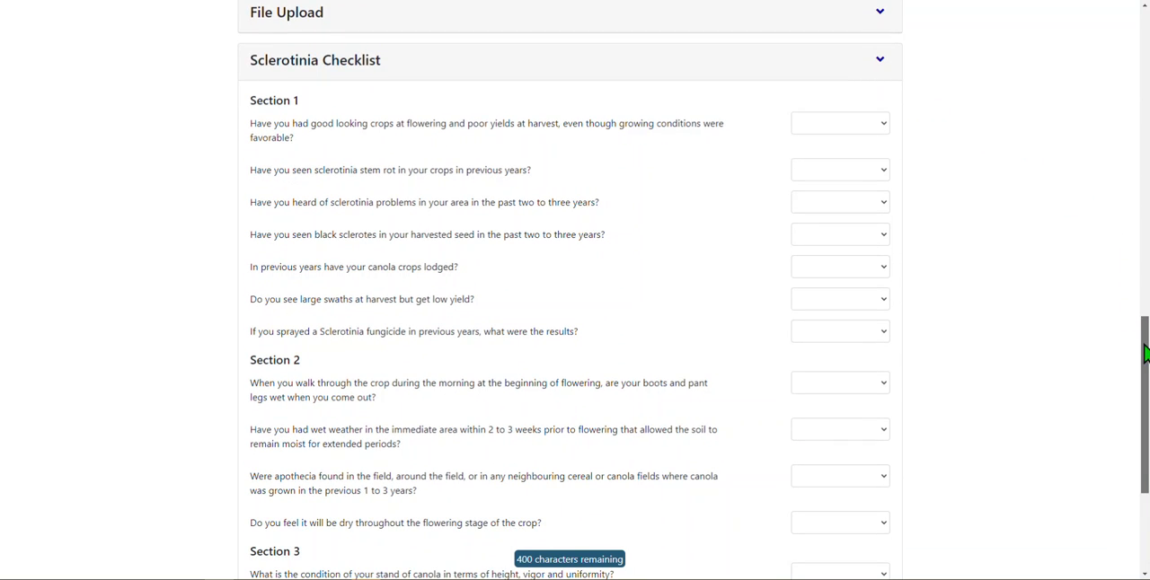
left_click(880, 131)
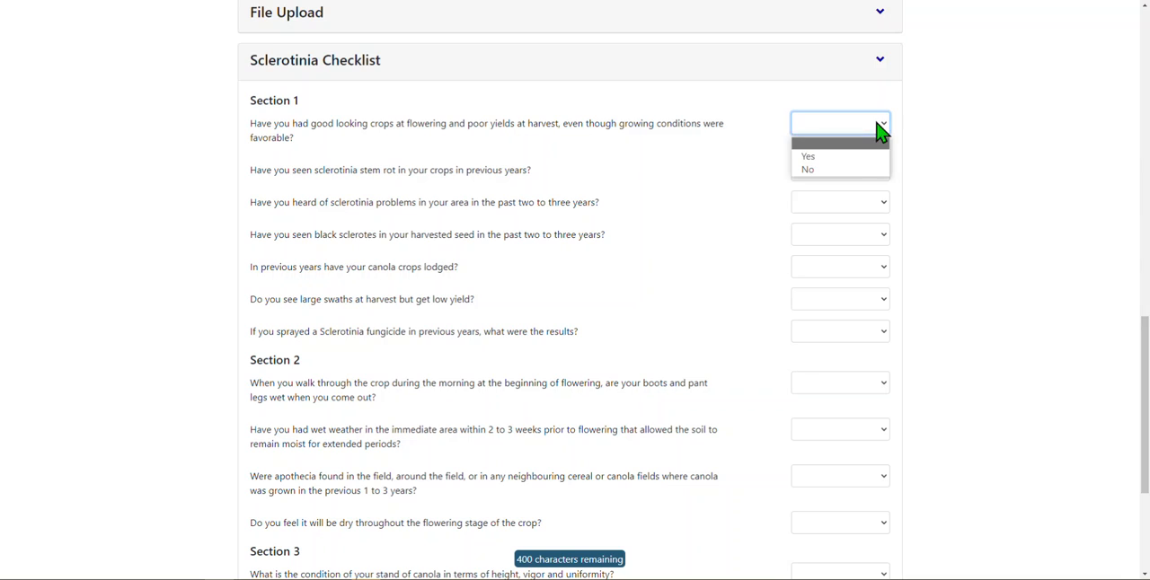
left_click(850, 158)
left_click(847, 171)
left_click(850, 217)
left_click(850, 205)
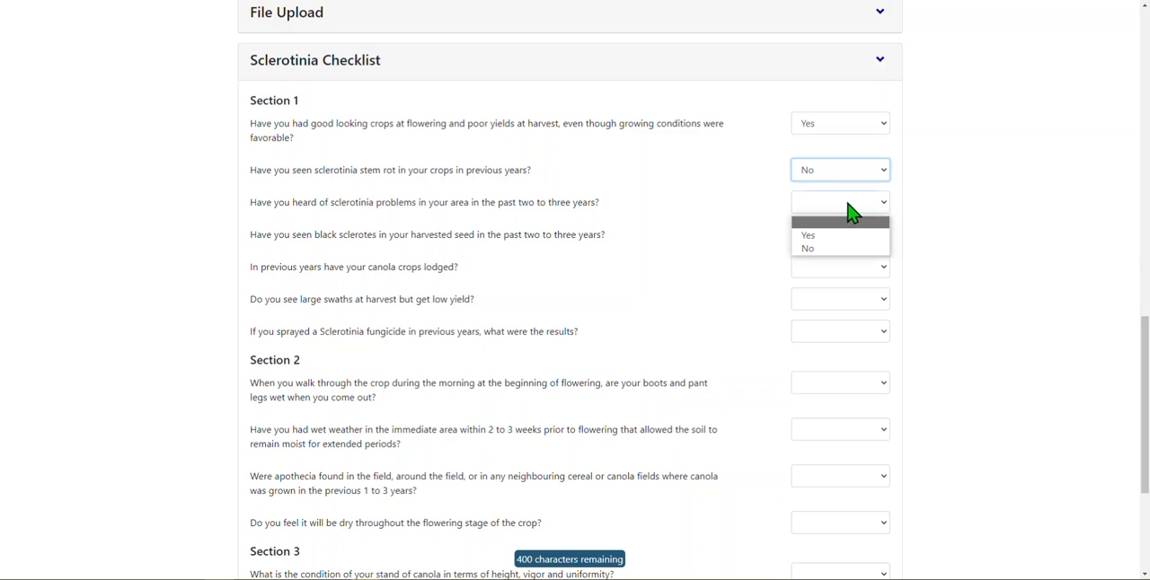
left_click(847, 237)
- Answer No for black sclerotes in harvested seed, Moderately for lodged canola crops and No for large swaths with low yield
left_click(843, 238)
left_click(847, 280)
left_click(846, 270)
left_click(842, 313)
left_click(841, 301)
left_click(841, 346)
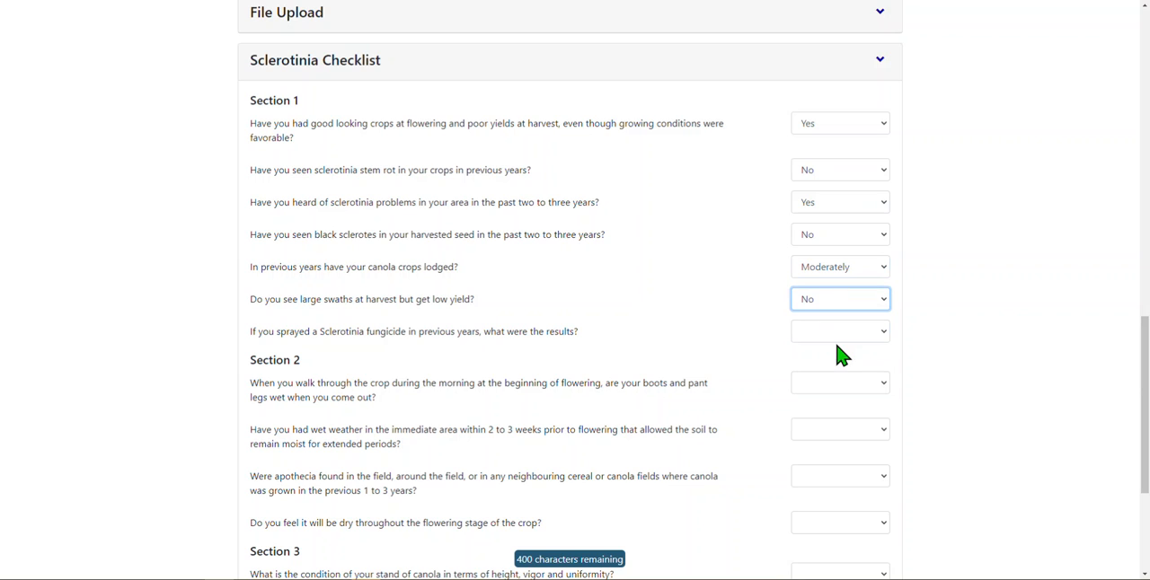
- Answer Better crop for previous Sclerotinia fungicide results, No for wet boots and pant legs, and No for wet weather before flowering
left_click(840, 337)
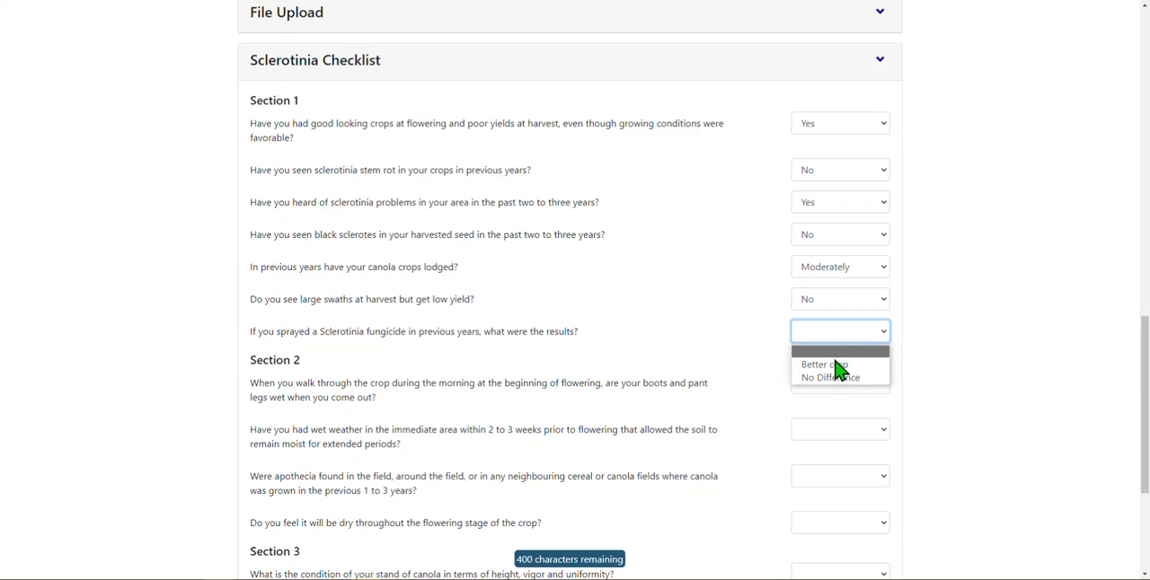
left_click(840, 365)
left_click(843, 384)
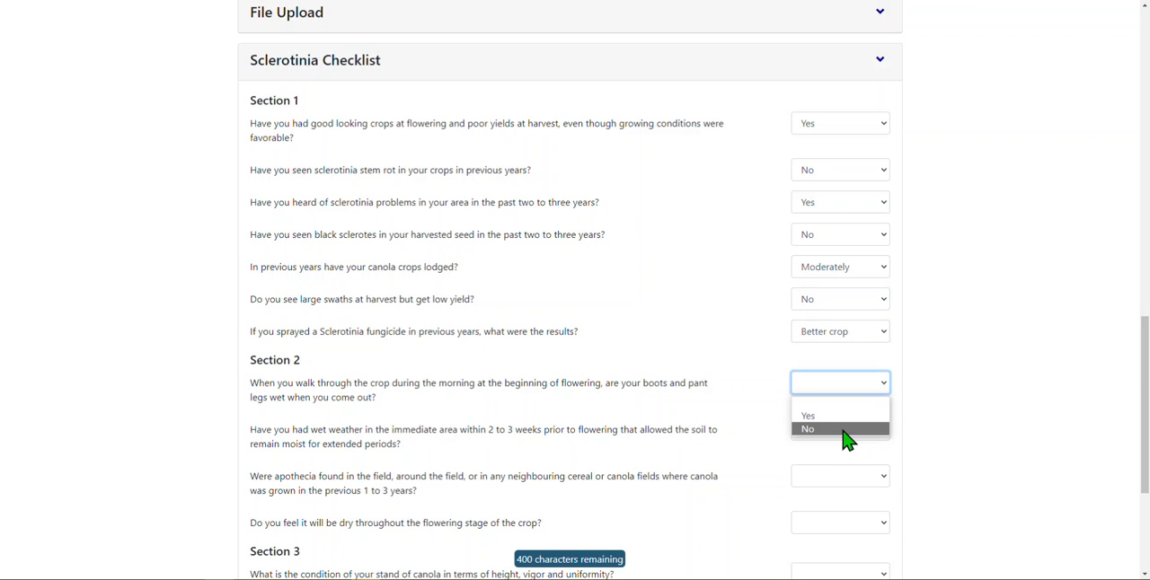
left_click(847, 429)
left_click(845, 432)
left_click(833, 473)
- Answer Yes for apothecia found in or around the field and Moderately likely for dry conditions throughout flowering
left_click(834, 476)
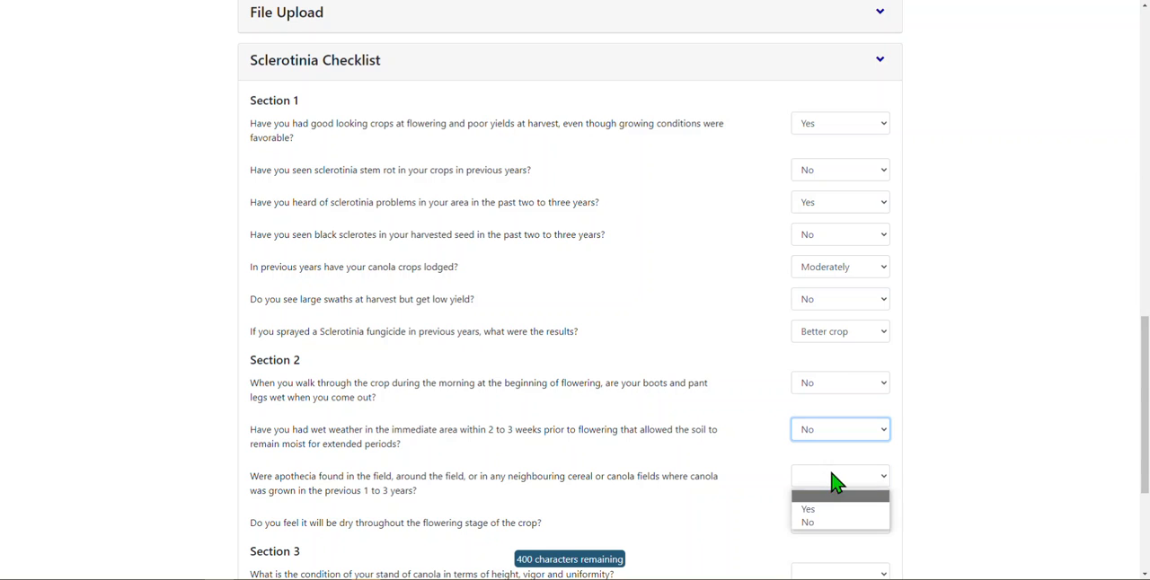
left_click(824, 510)
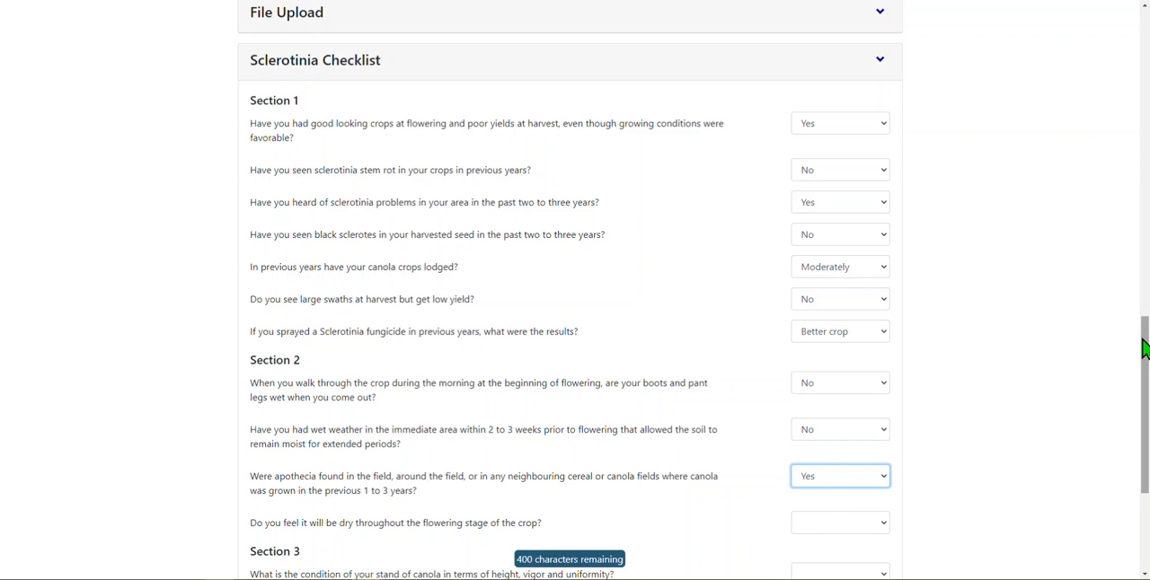
scroll(1141, 348, "down", 3)
left_click(868, 307)
left_click(849, 350)
- In Section 3, rate the canola stand's condition as Good and the canopy density as Moderate
left_click(843, 364)
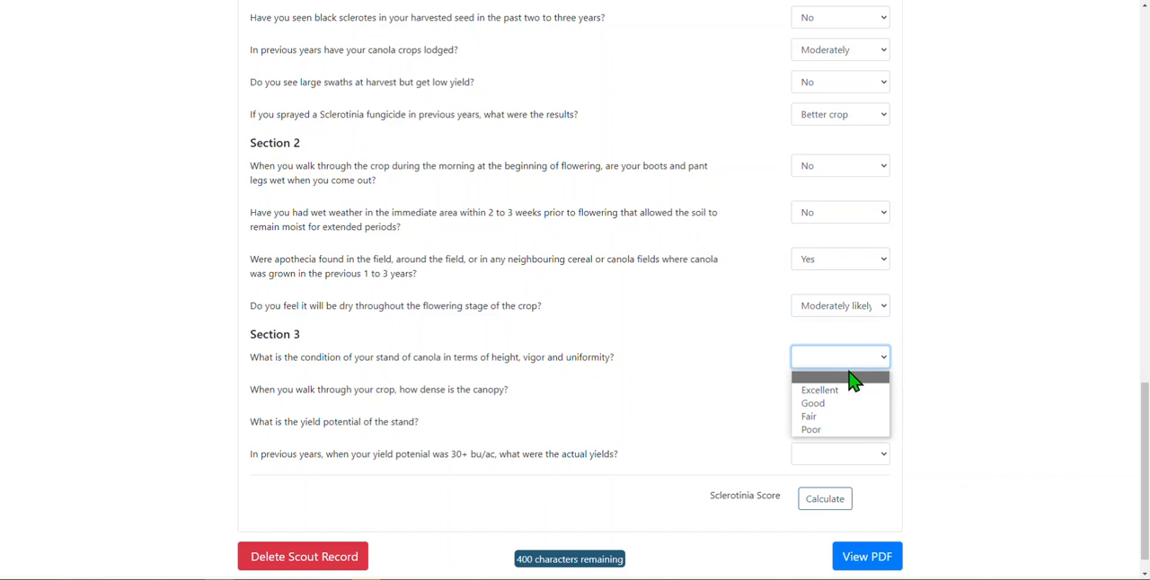
left_click(848, 400)
left_click(848, 393)
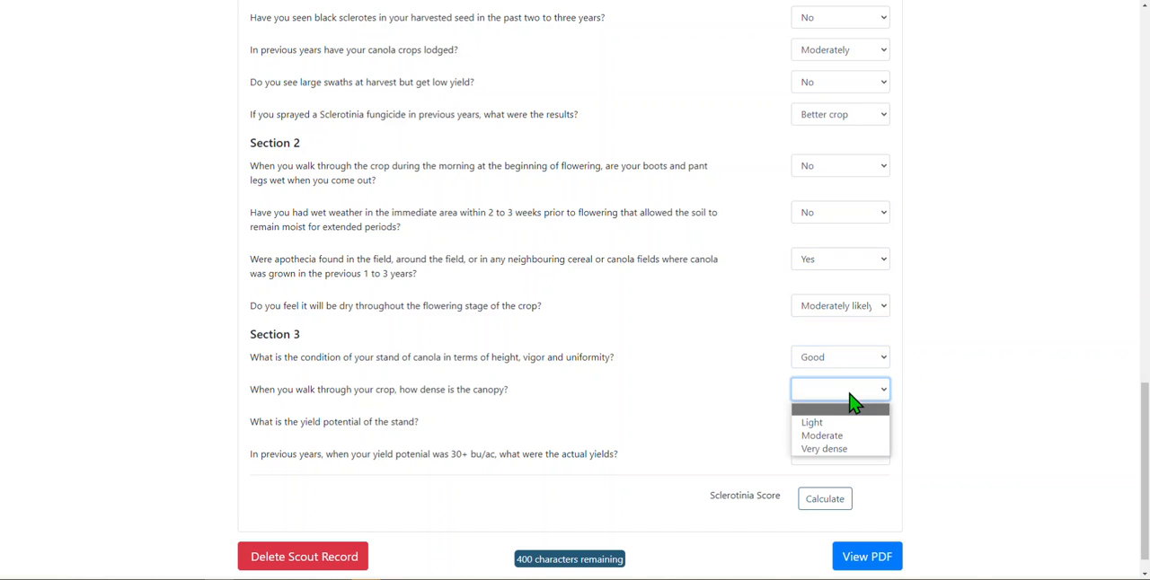
left_click(849, 436)
- Set both the yield potential and the previous actual yields to 20-30 bu/ac and calculate the Sclerotinia Score
left_click(847, 424)
left_click(848, 468)
left_click(848, 454)
left_click(856, 502)
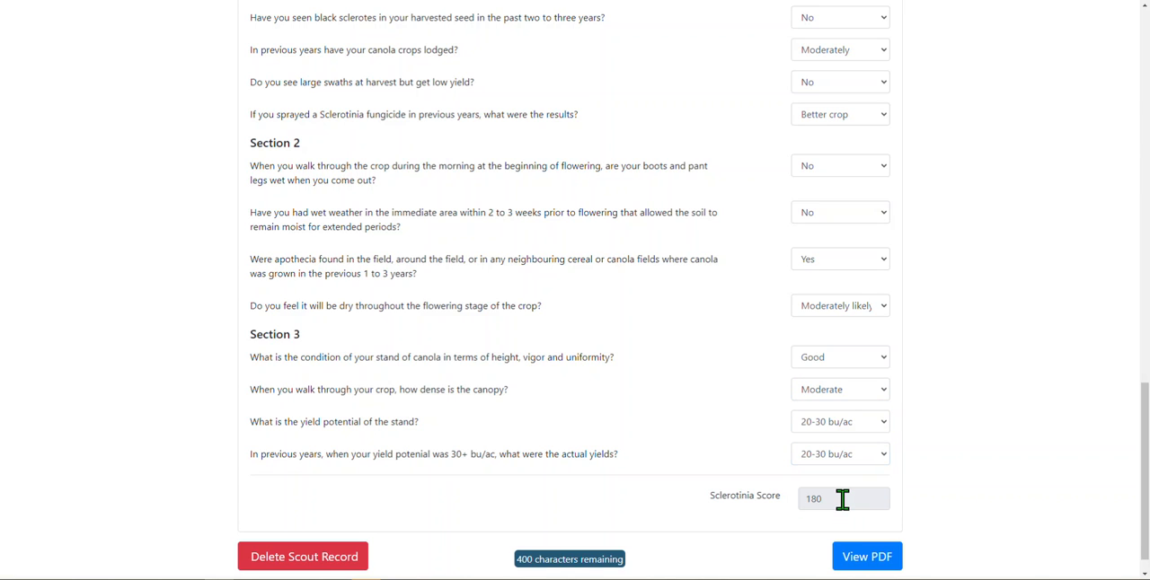
left_click_drag(843, 501, 788, 508)
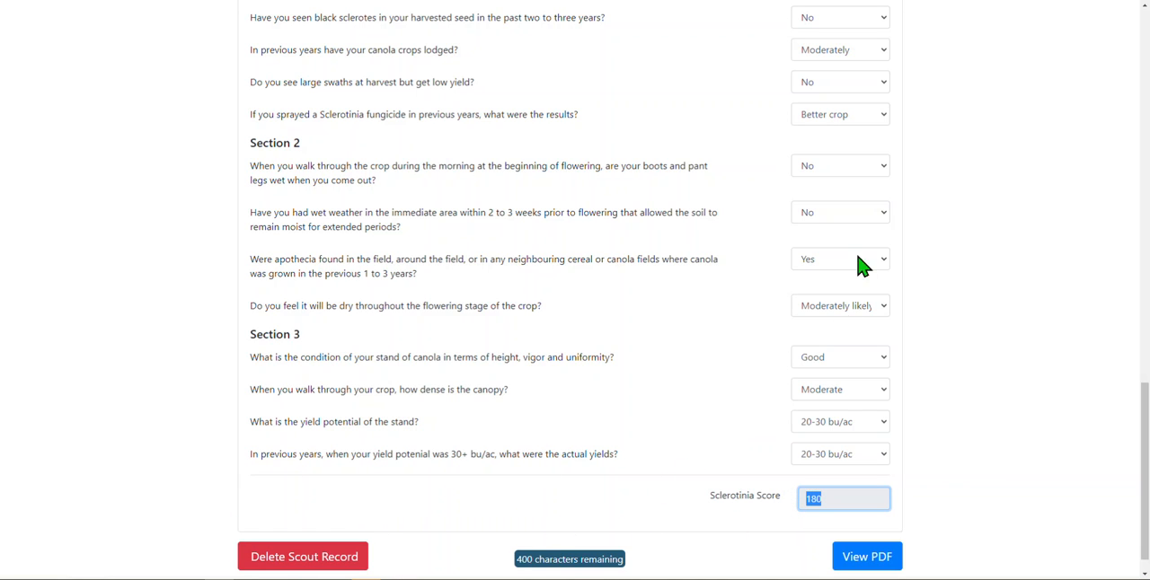
- Change the black sclerotes answer to Yes and the previous actual yields to Greater than 30 bu/ac
left_click(886, 21)
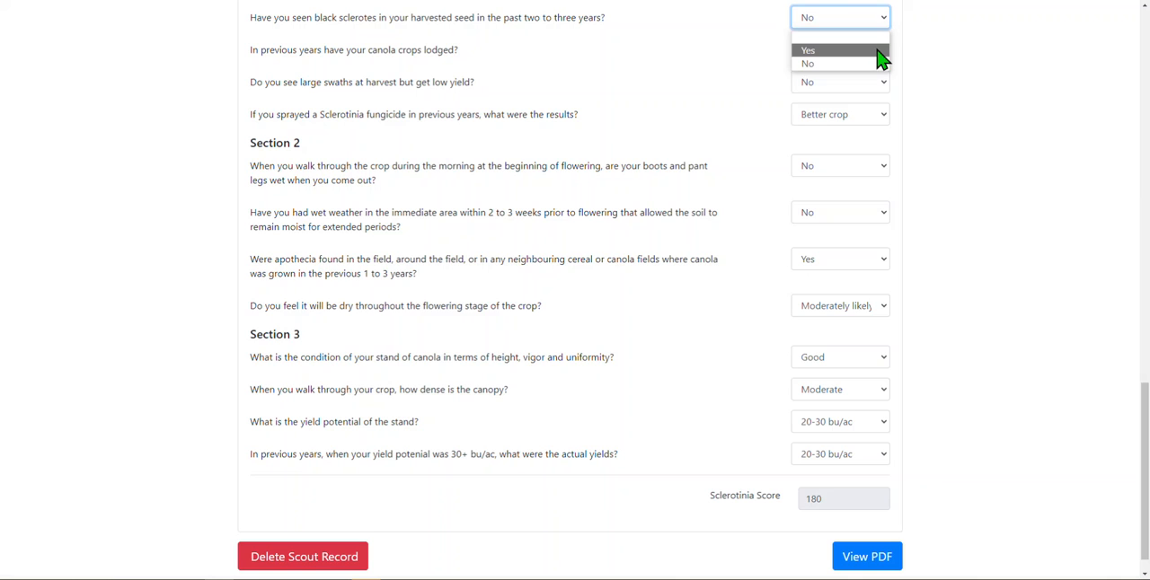
left_click(881, 50)
left_click(848, 457)
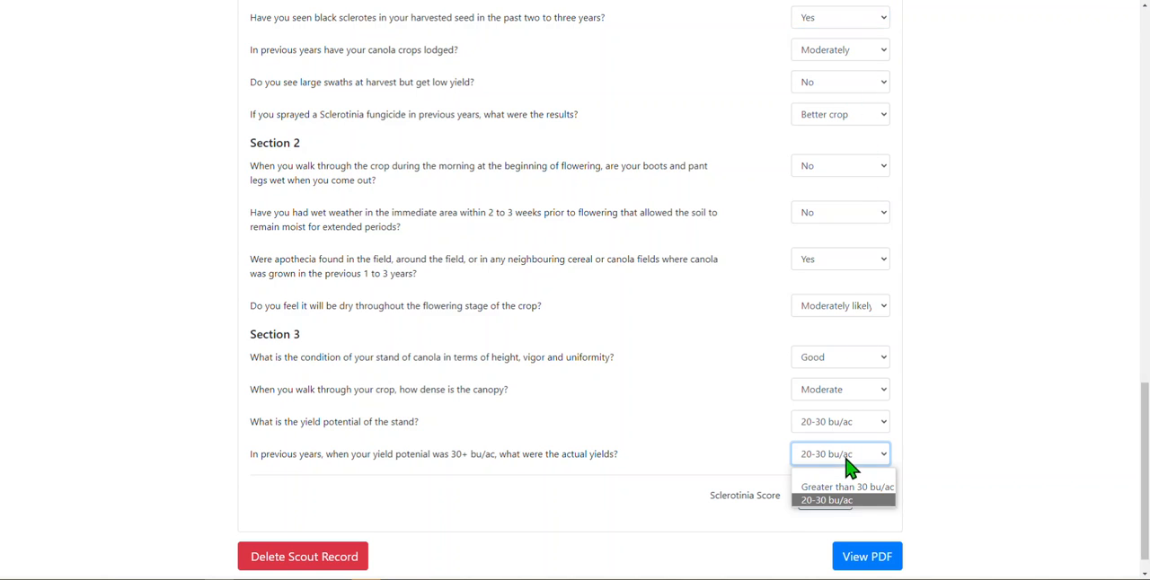
left_click(850, 487)
- Set the stand's yield potential to 10-20 bu/ac and recalculate the Sclerotinia Score
left_click(853, 427)
left_click(848, 457)
left_click(832, 501)
double_click(827, 500)
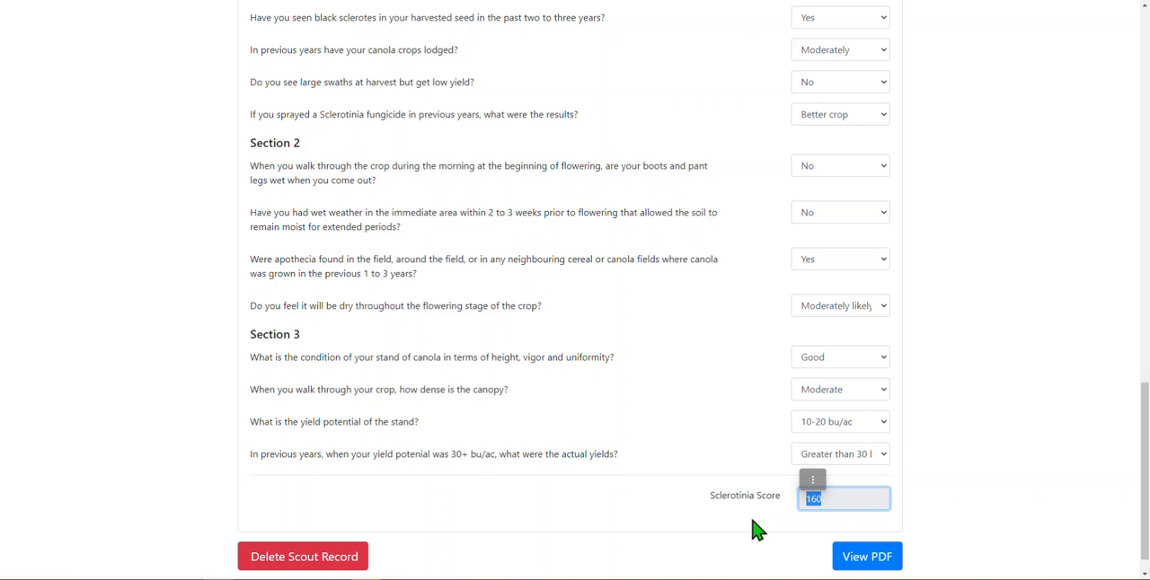